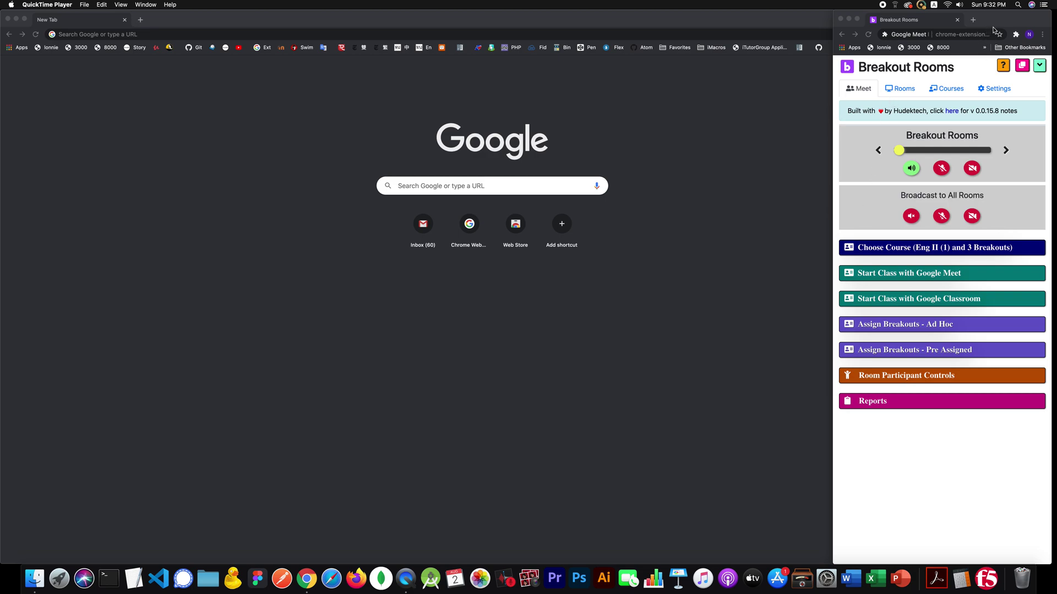
Step: Reposition the Breakout Rooms window, then expand the Google Classroom start steps instead of Meet's
drag(995, 25, 811, 25)
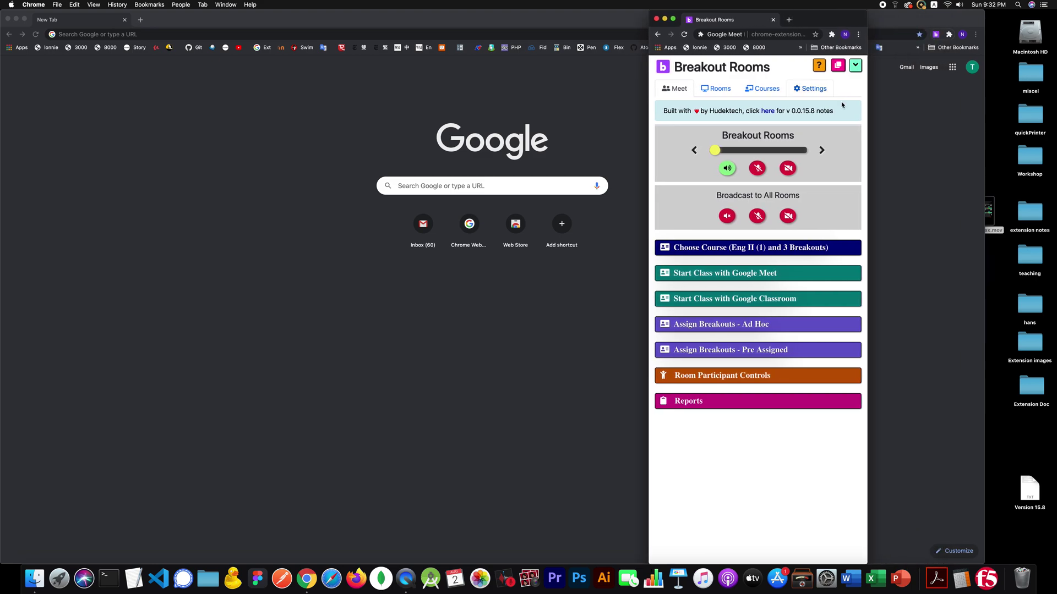
click(837, 71)
drag(820, 21, 1003, 3)
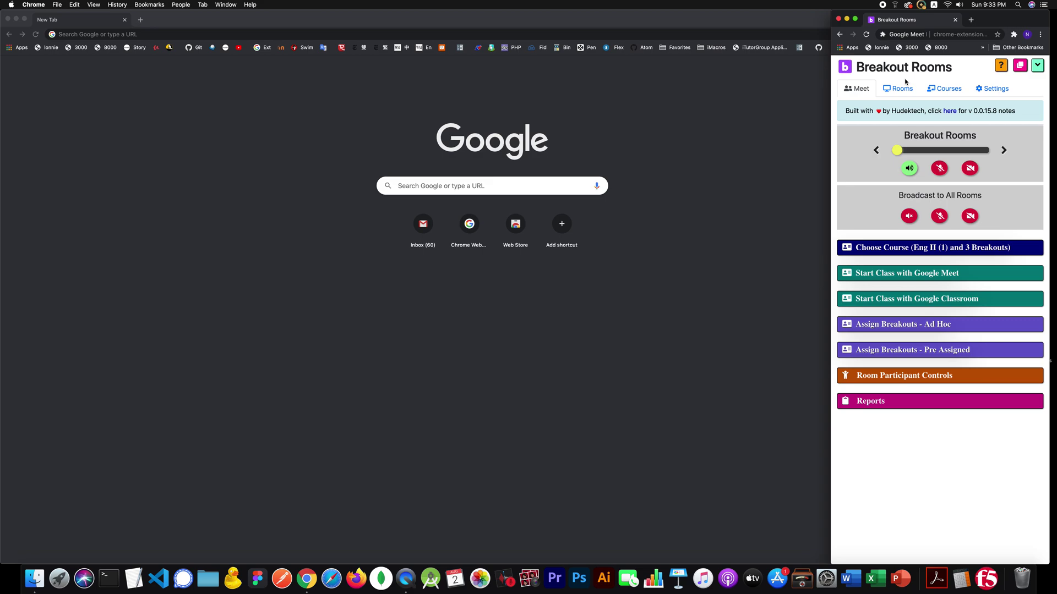
click(923, 277)
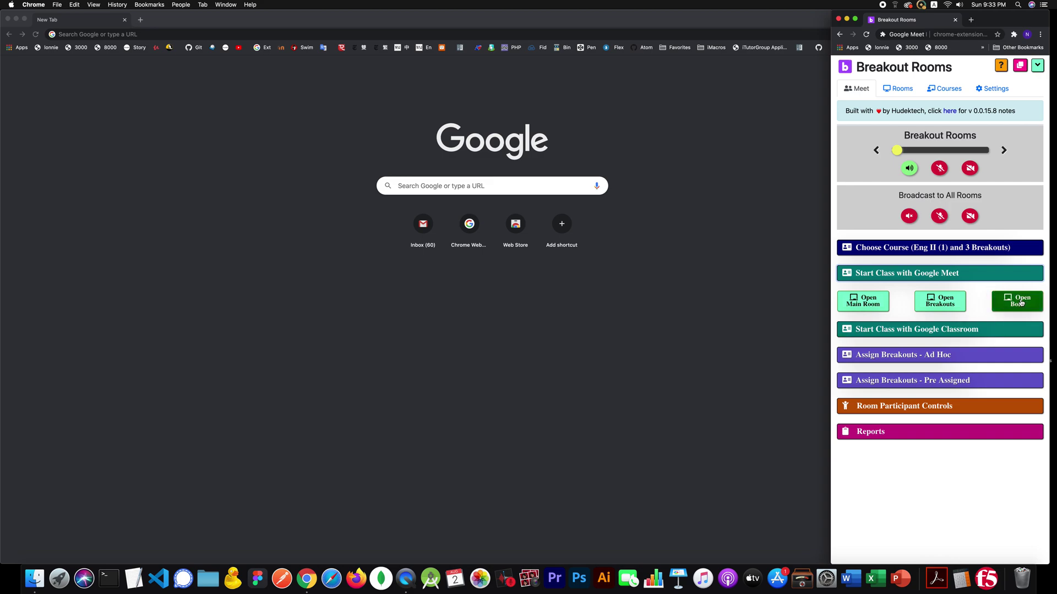
click(894, 275)
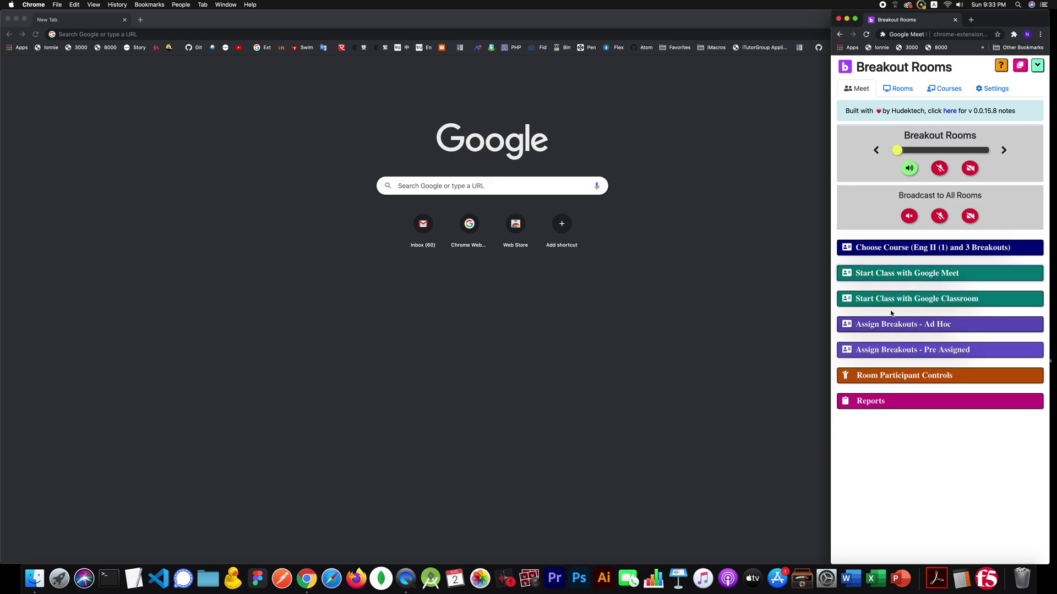
click(868, 301)
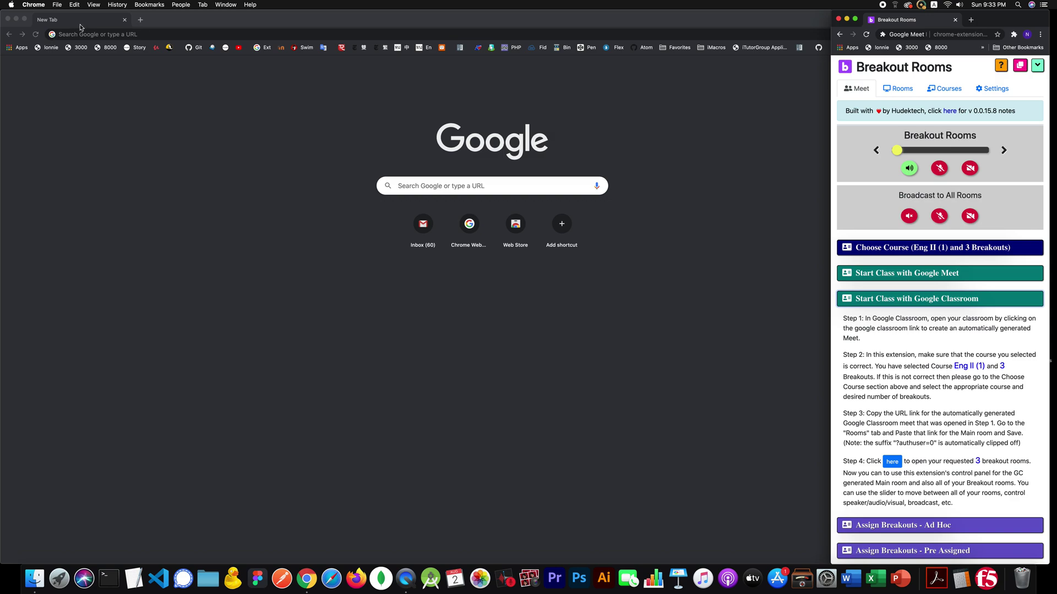
Step: Start a Google Meet call from the browser's Google apps launcher
click(108, 37)
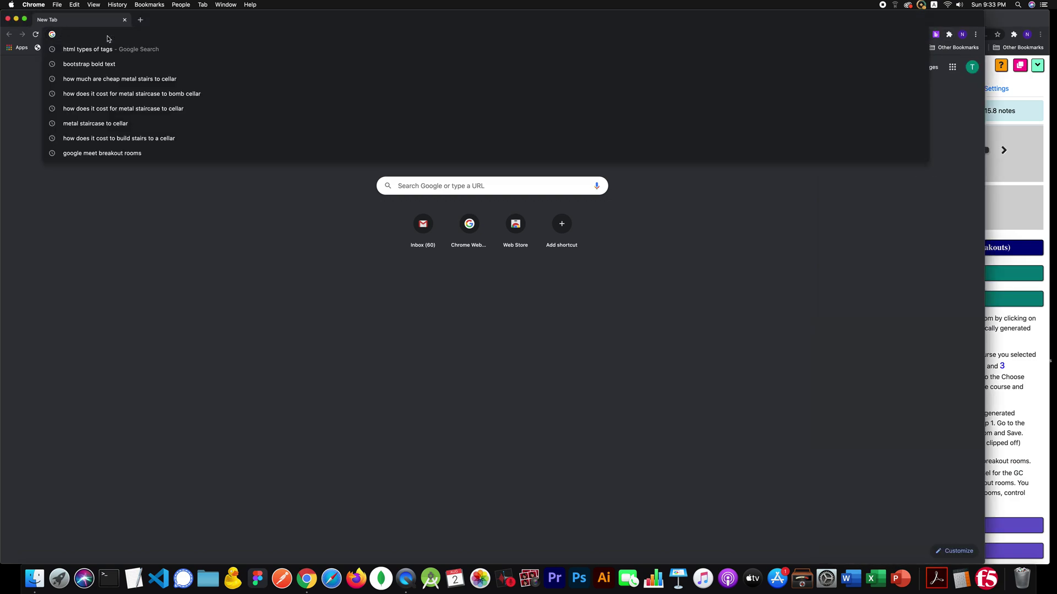
click(91, 182)
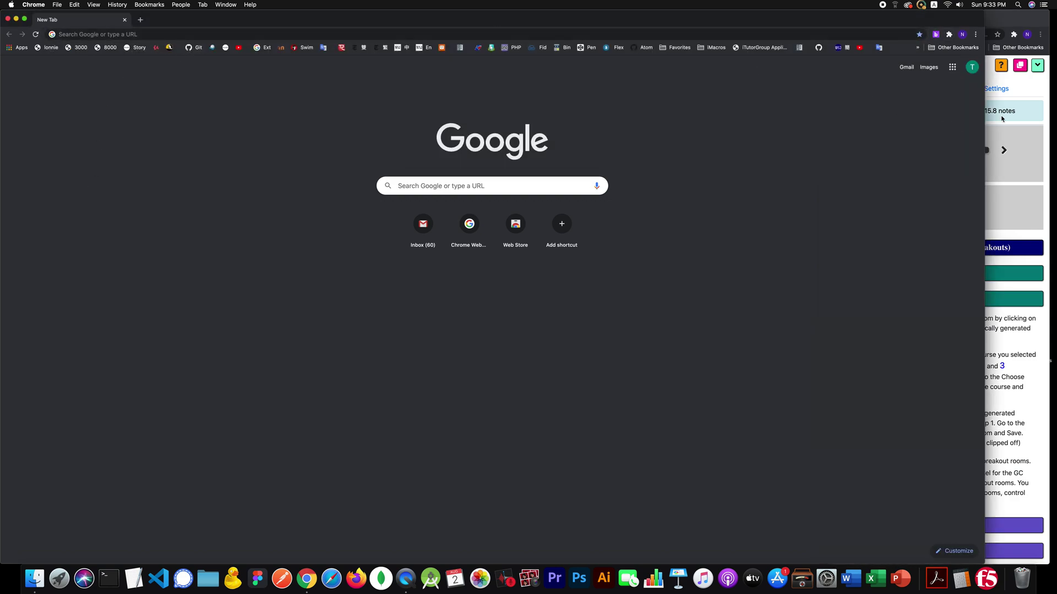
click(952, 67)
scroll(892, 206, down, 3)
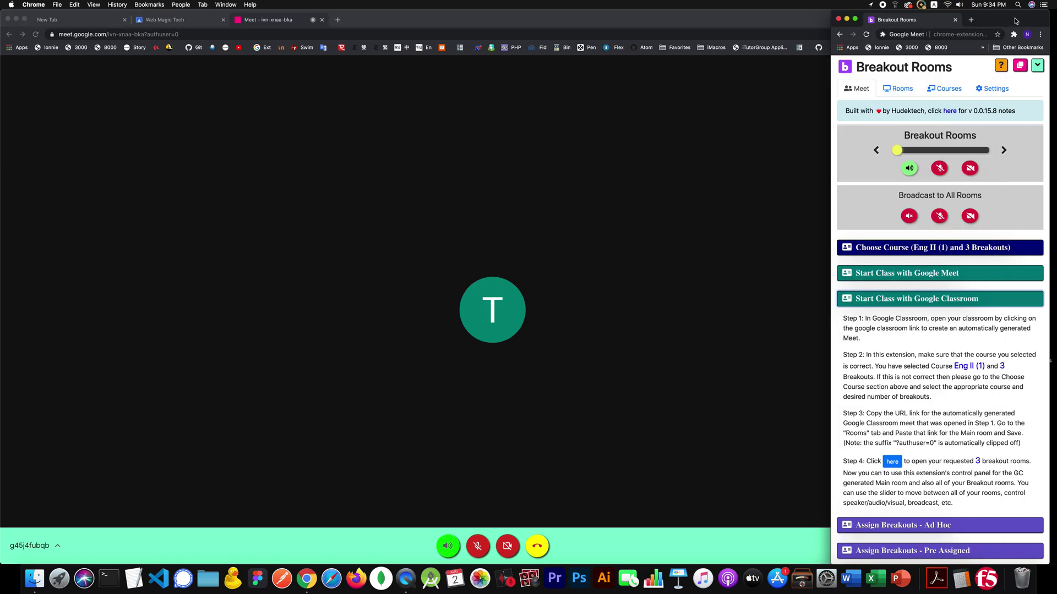
mouse_move(1010, 20)
mouse_down()
mouse_move(946, 20)
mouse_move(997, 20)
mouse_move(1006, 3)
mouse_up()
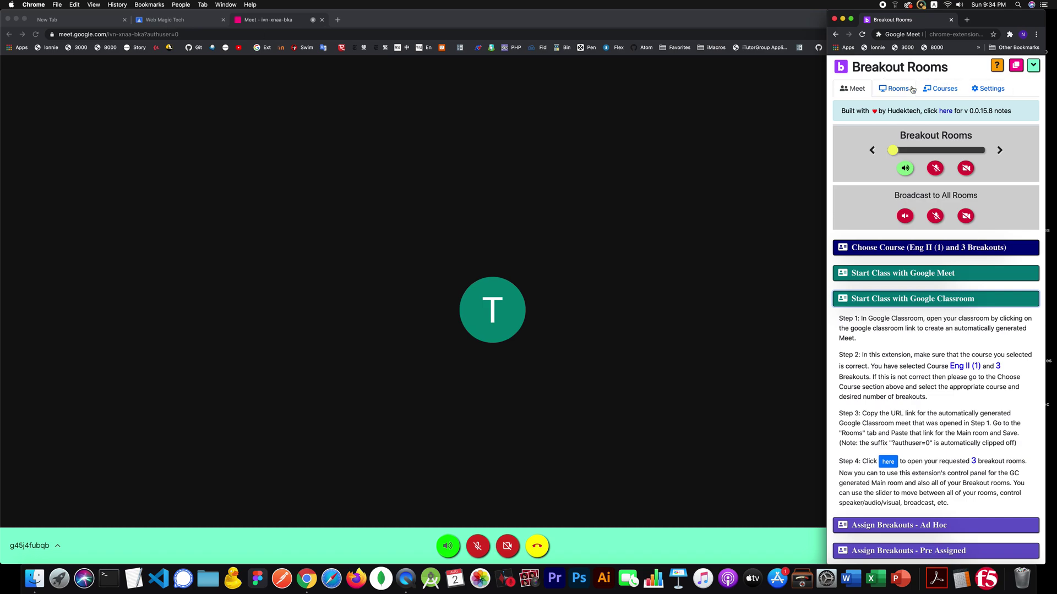
Step: Choose the Web Magic course and set Breakouts to 3
click(904, 248)
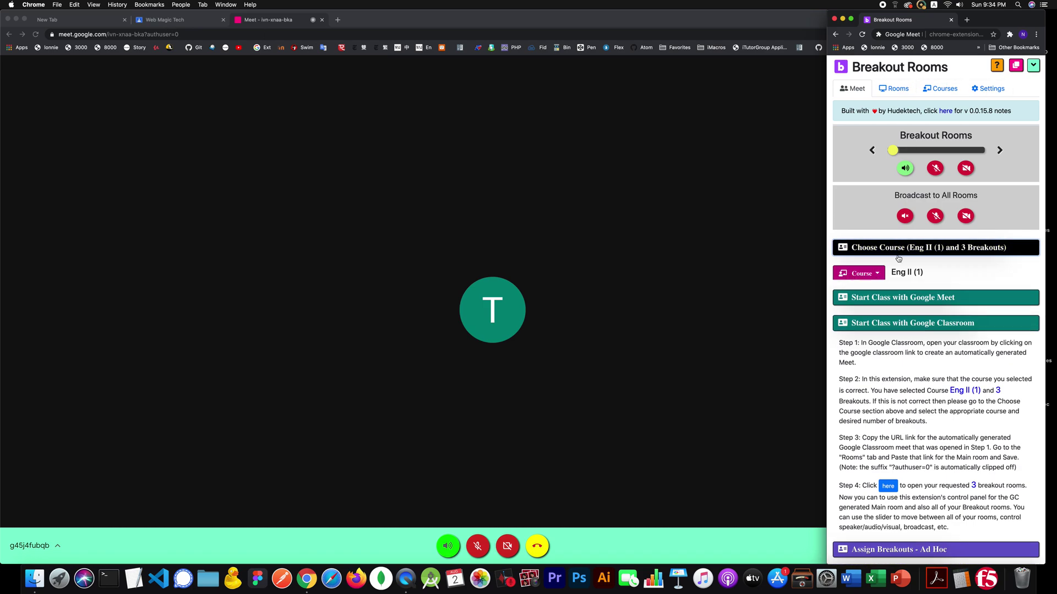
click(878, 278)
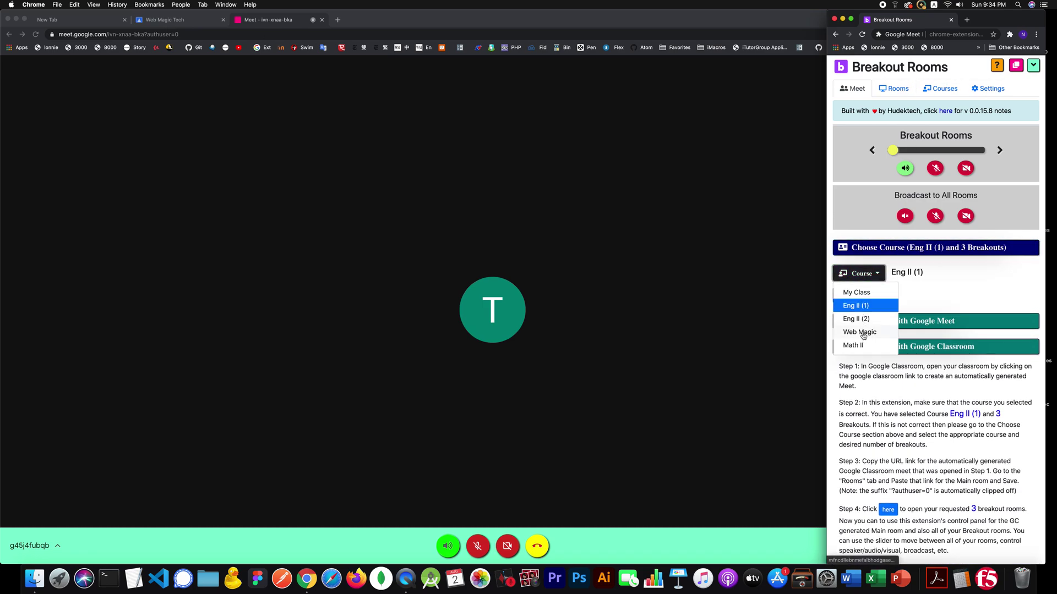
click(862, 334)
click(882, 298)
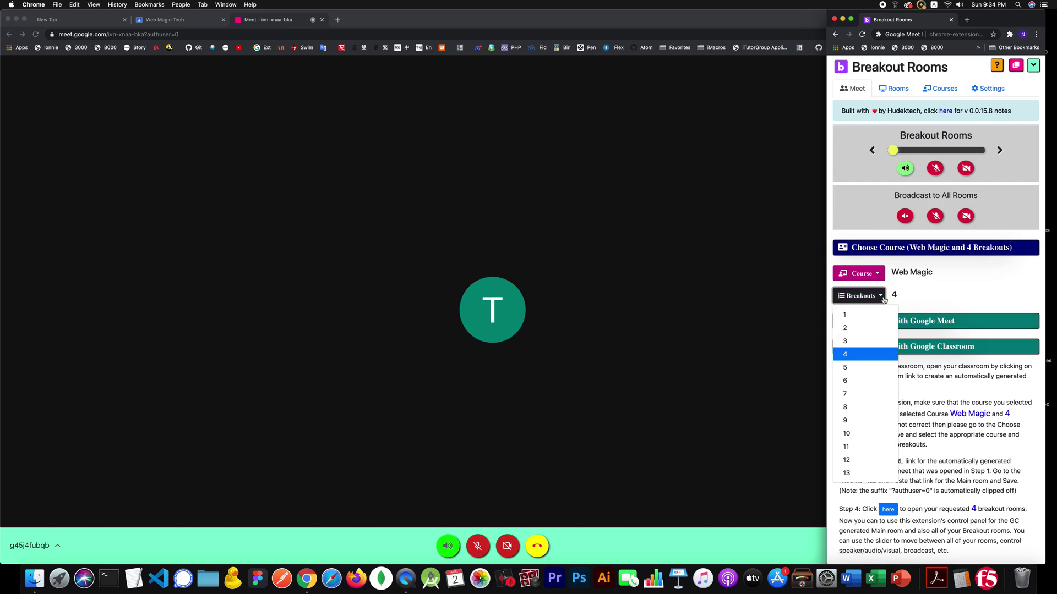
click(883, 298)
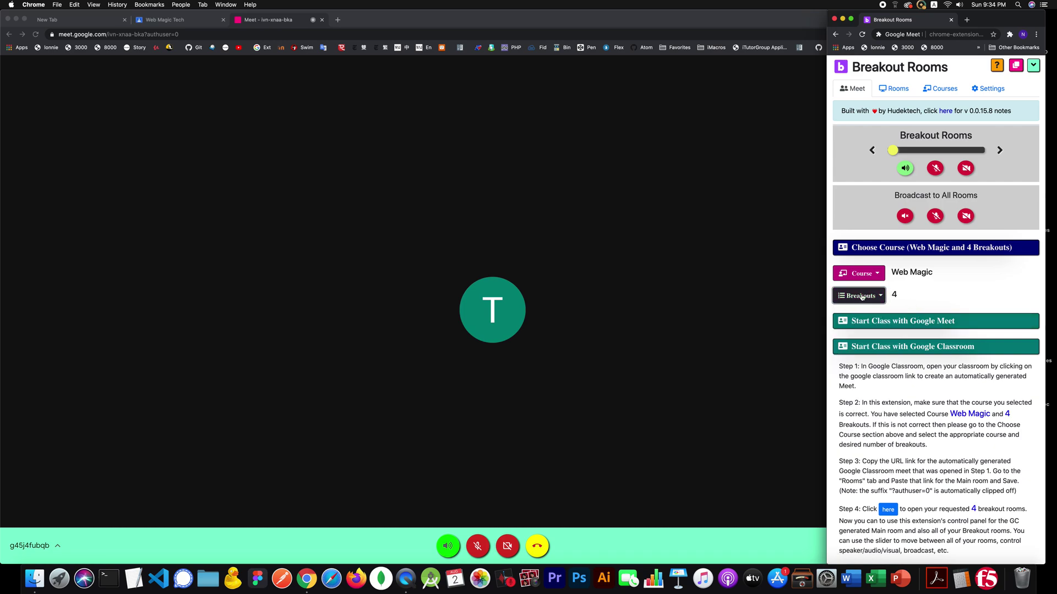
click(875, 296)
click(851, 335)
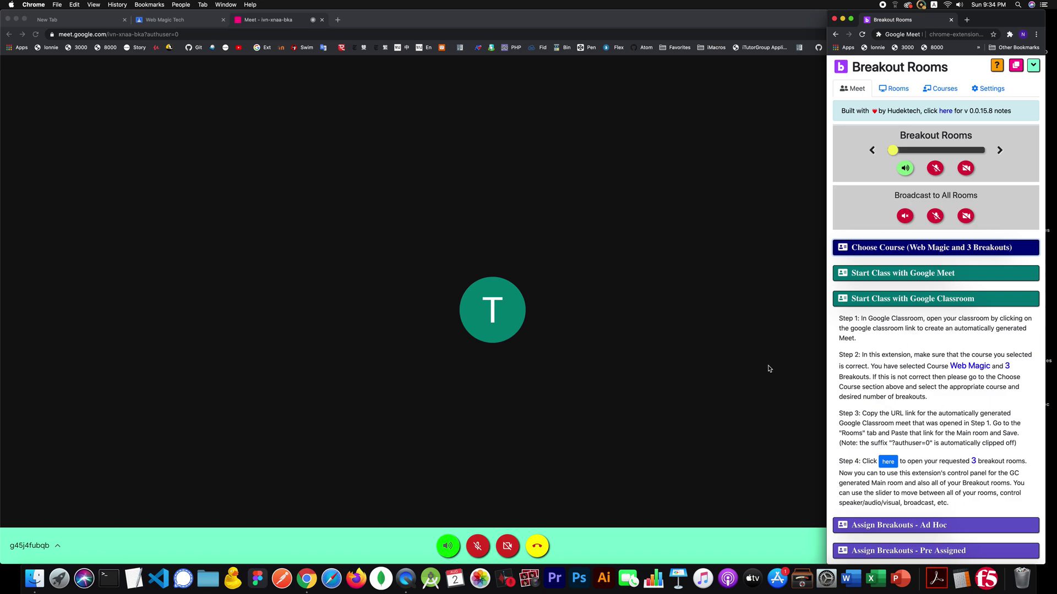
click(894, 88)
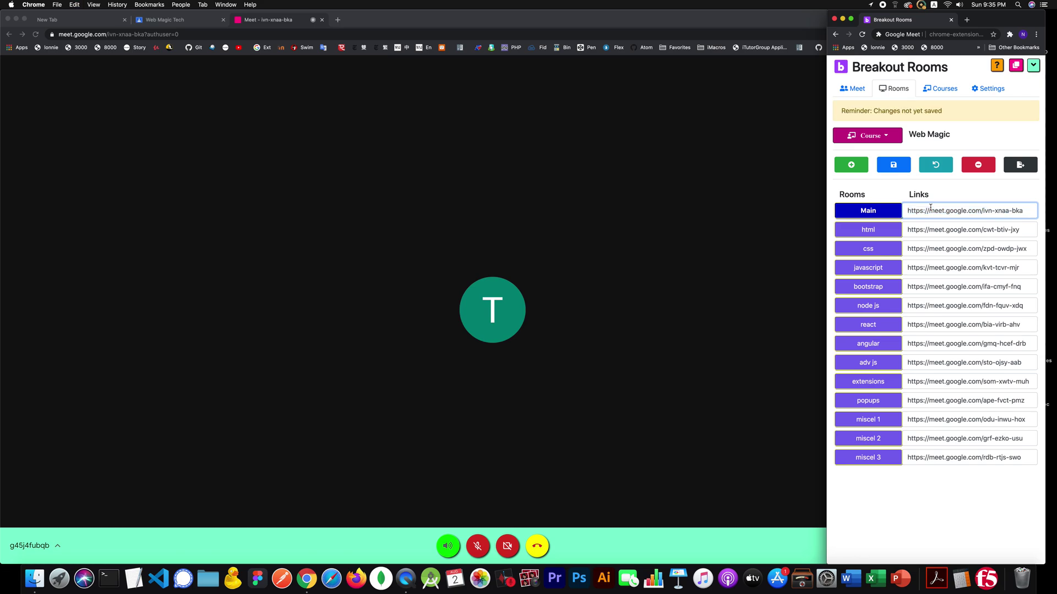
Step: Save the room links, rename Main to Main2 and back to Main, saving each time
click(895, 166)
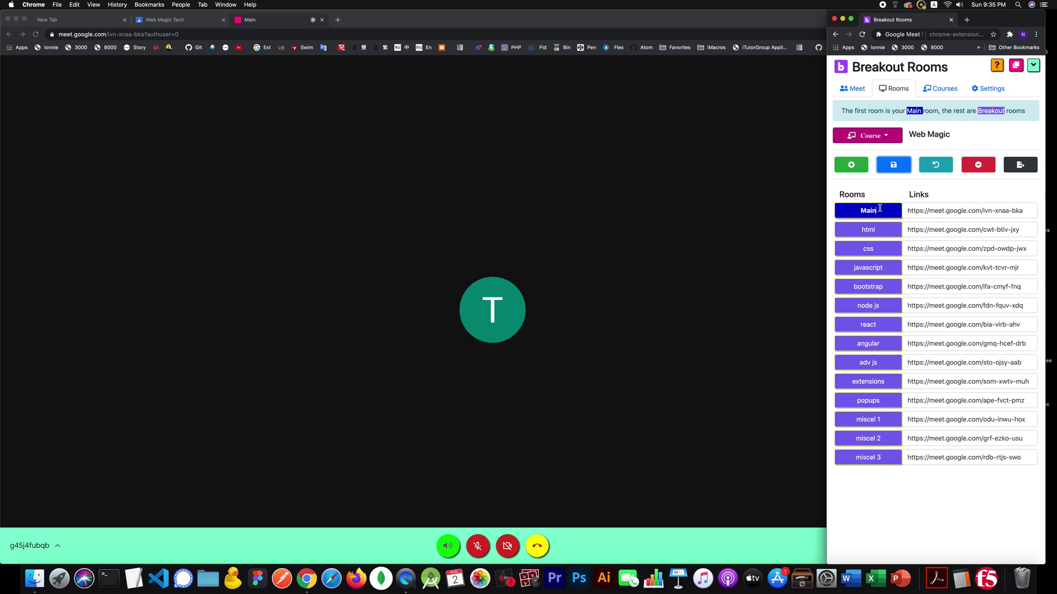
click(880, 210)
text(2)
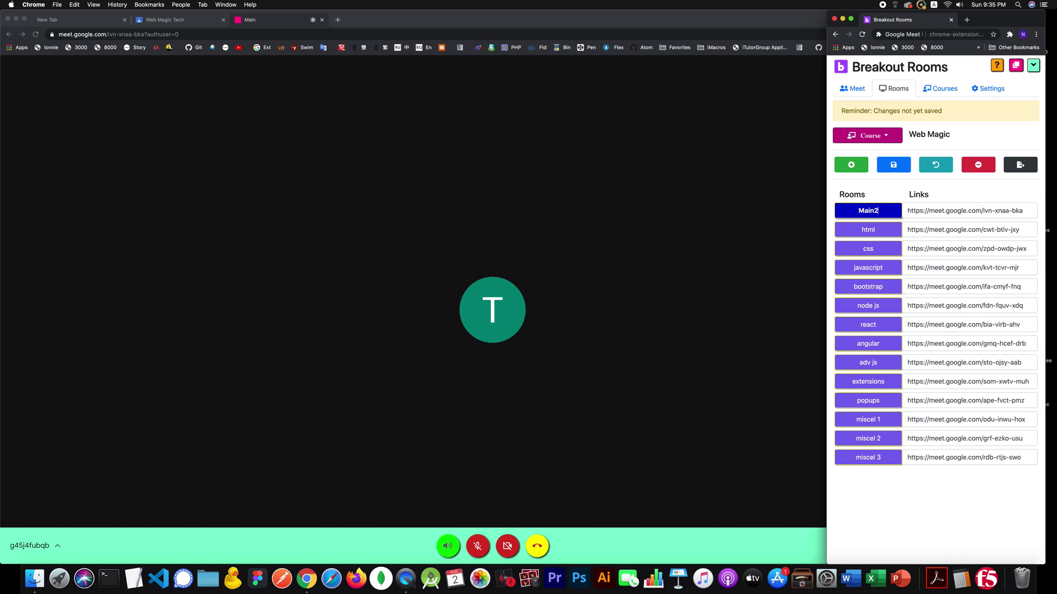
click(895, 167)
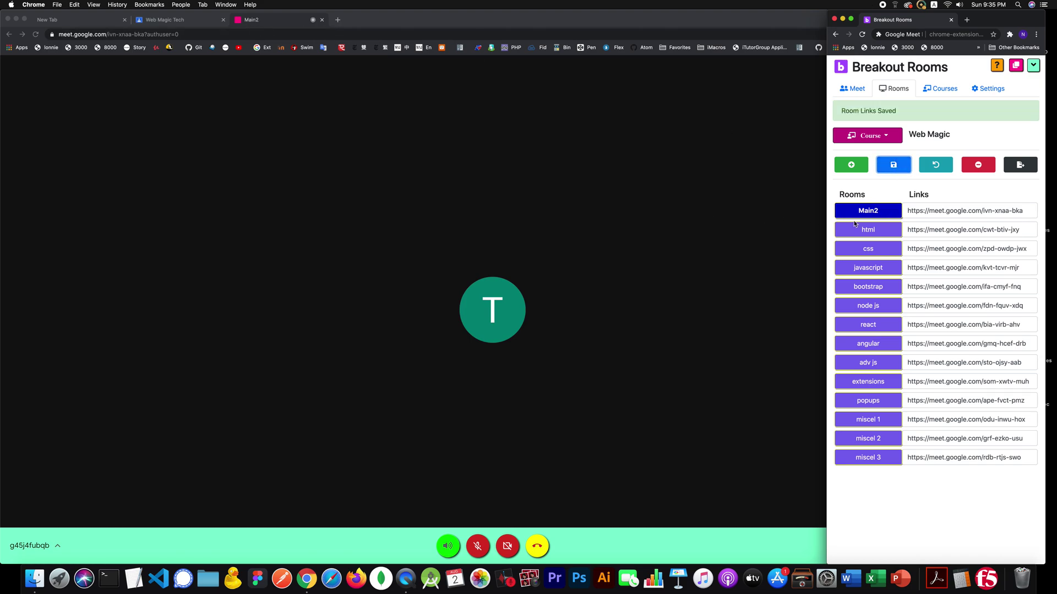
click(884, 213)
key(BackSpace)
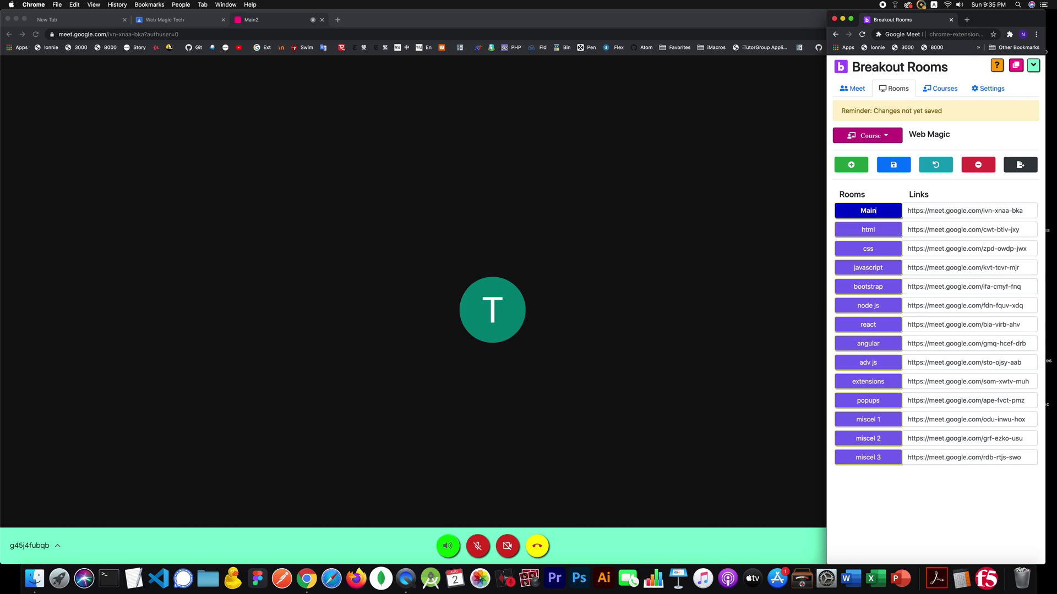
click(894, 165)
click(863, 86)
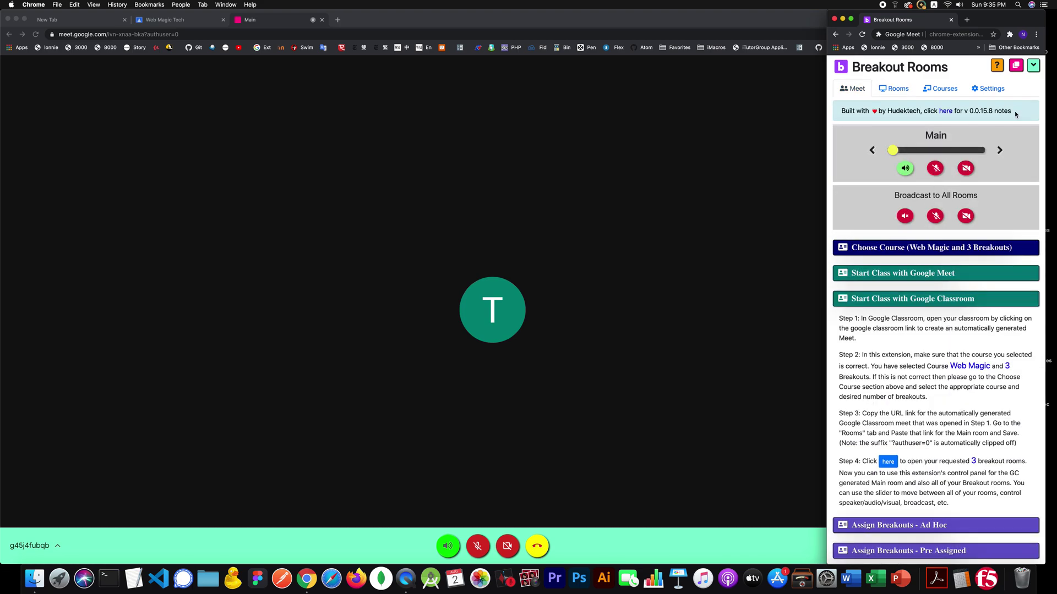
click(882, 90)
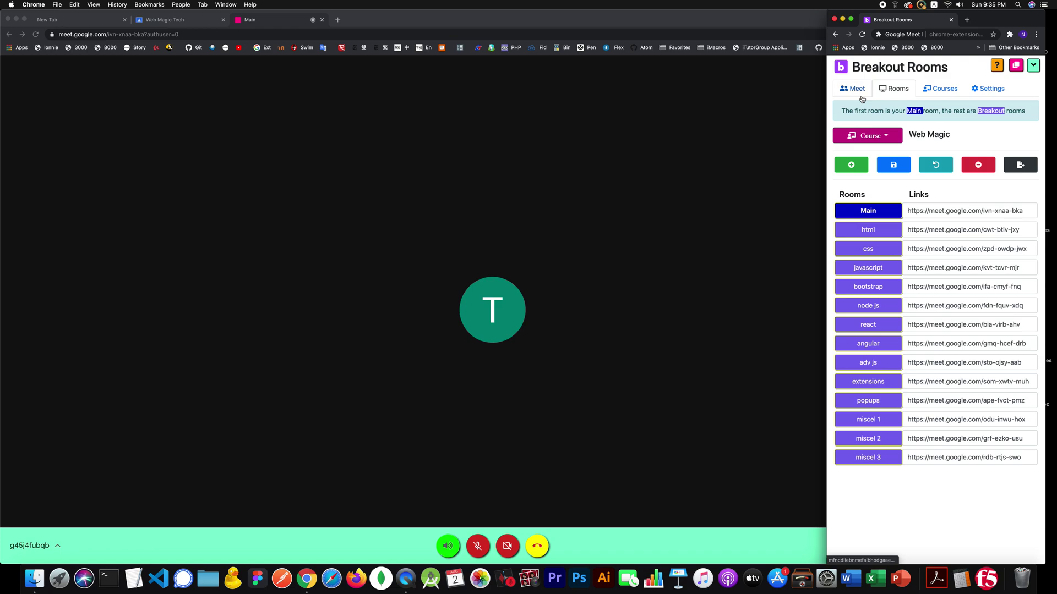
key(super+alt+i)
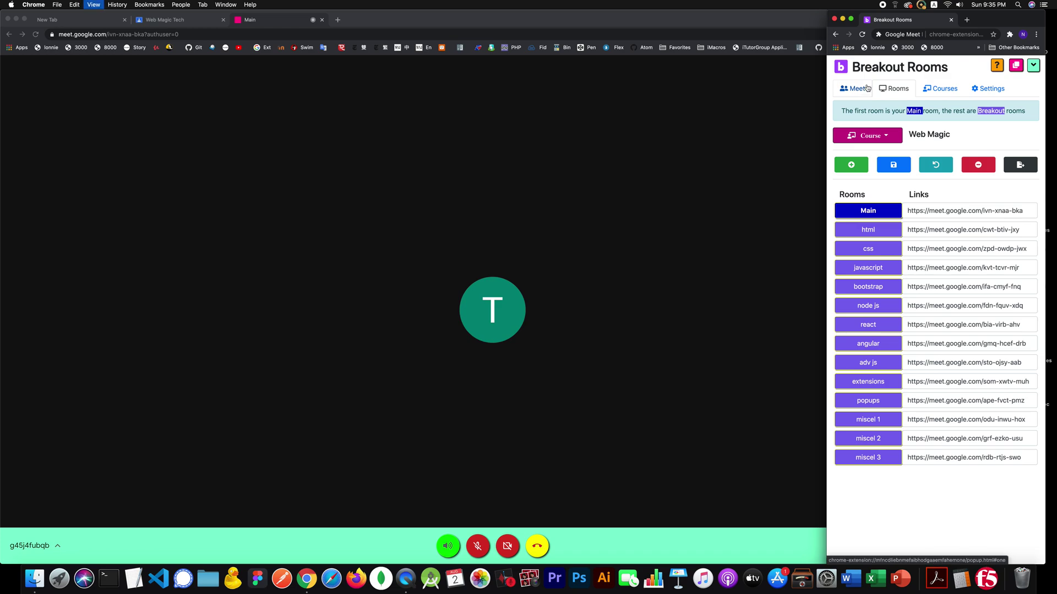
click(867, 88)
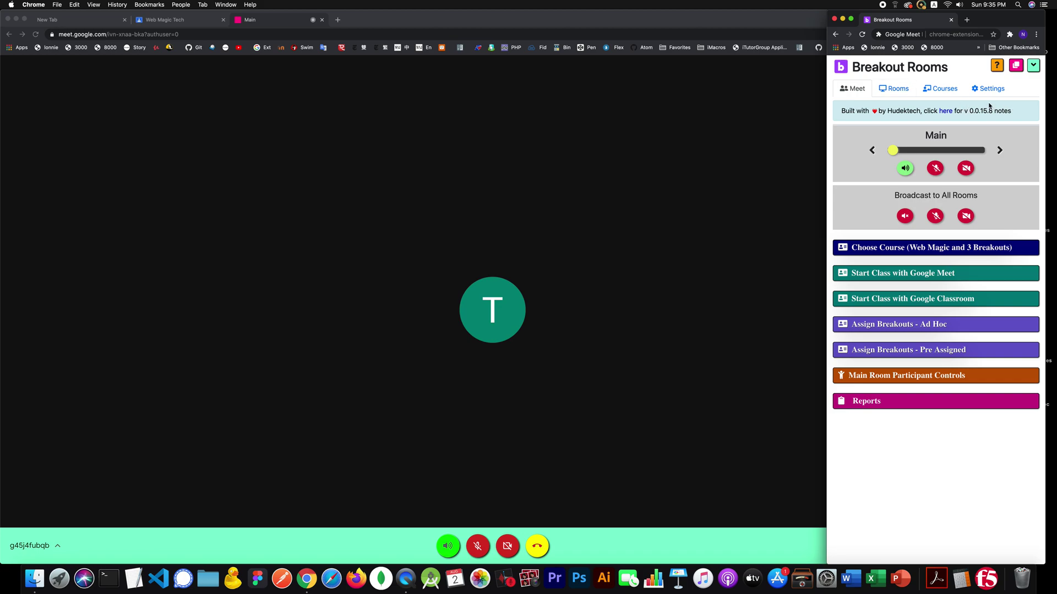
click(895, 90)
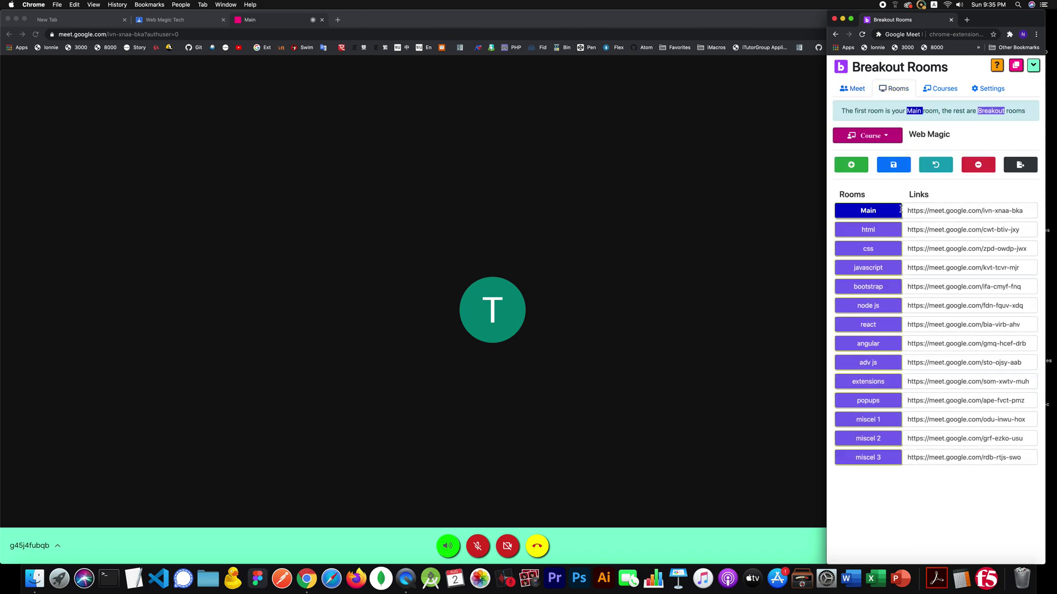
click(852, 88)
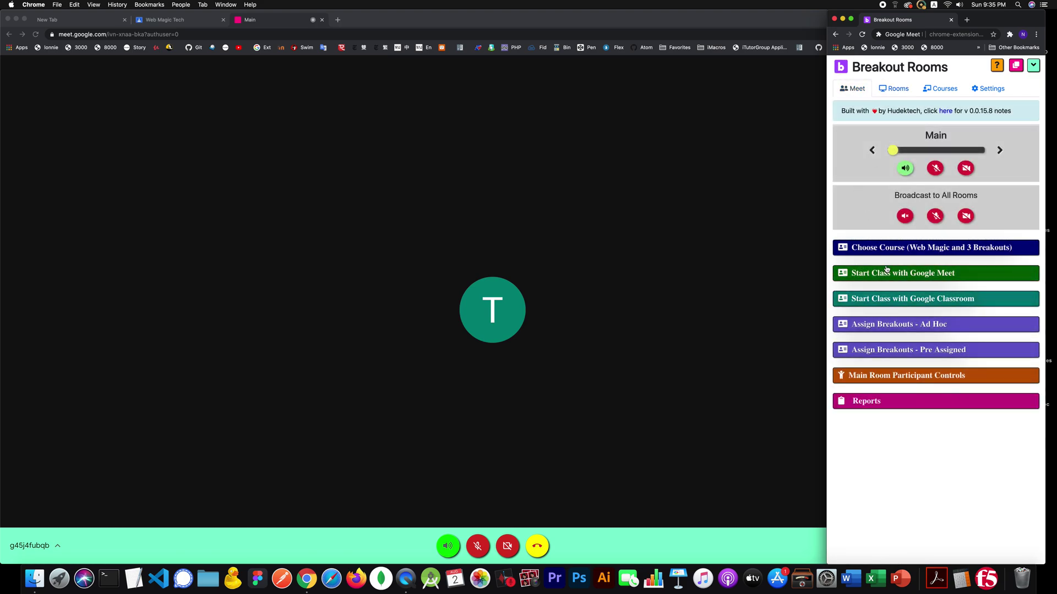
Step: Launch the html, css and javascript rooms via the Google Classroom Step 4 'here' link
click(908, 300)
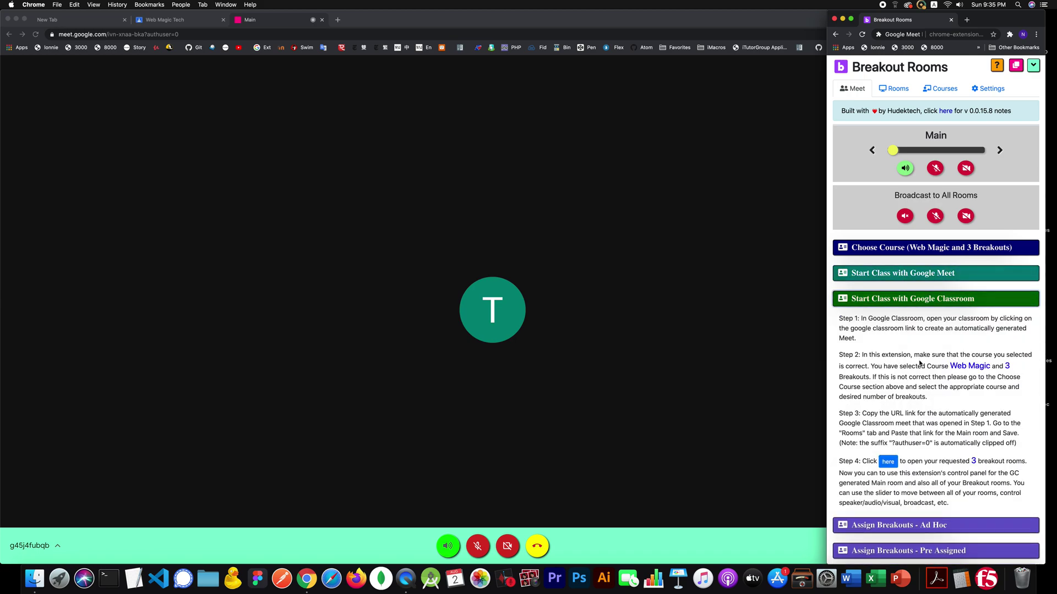
click(888, 462)
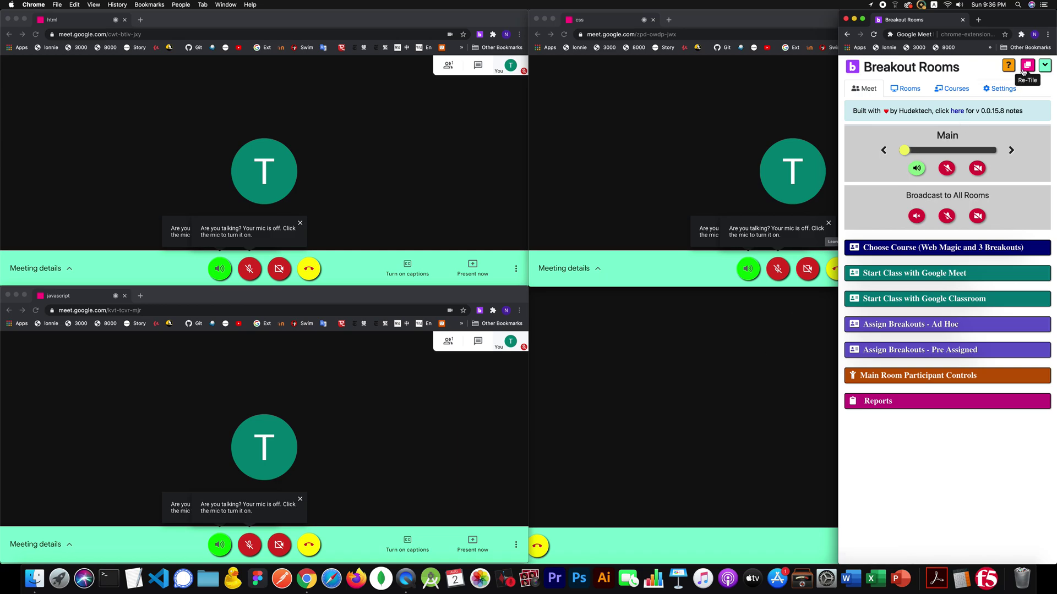
Step: Compact the panel over the css window and step through html, Main and css to javascript
click(1045, 66)
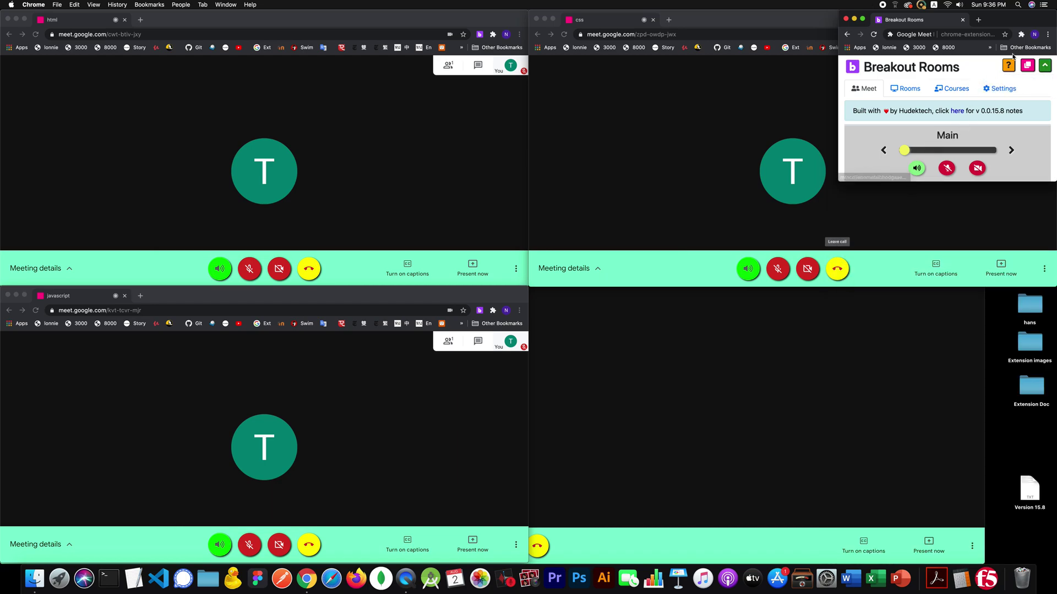
drag(1027, 19, 615, 207)
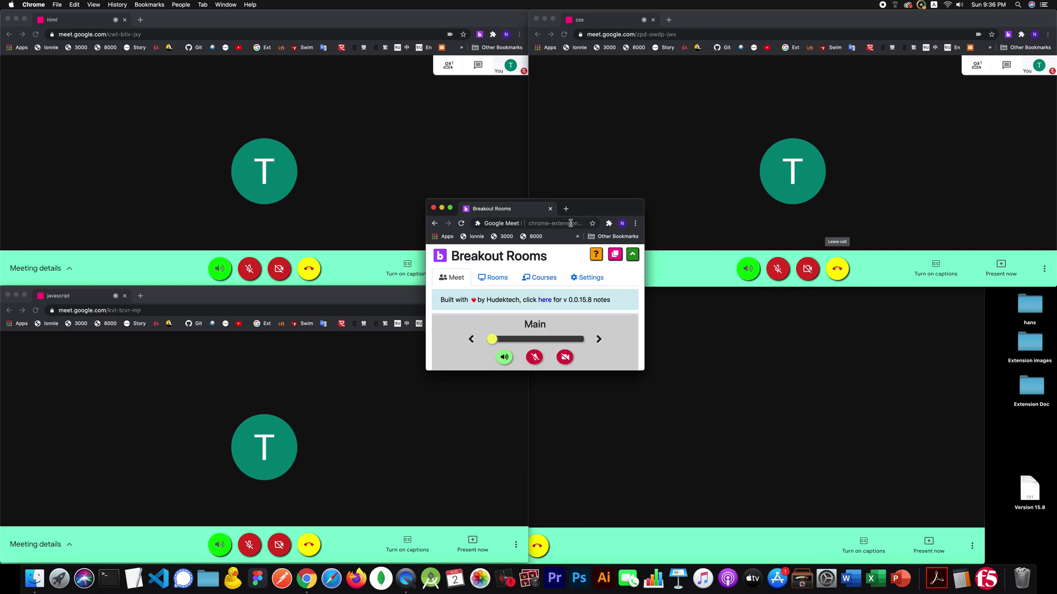
click(599, 339)
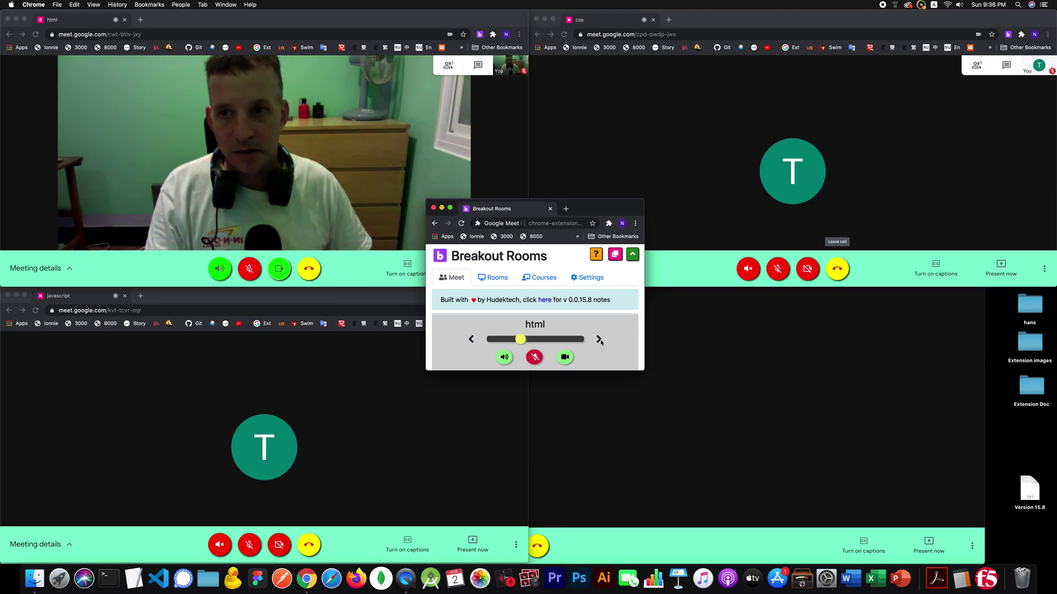
click(471, 340)
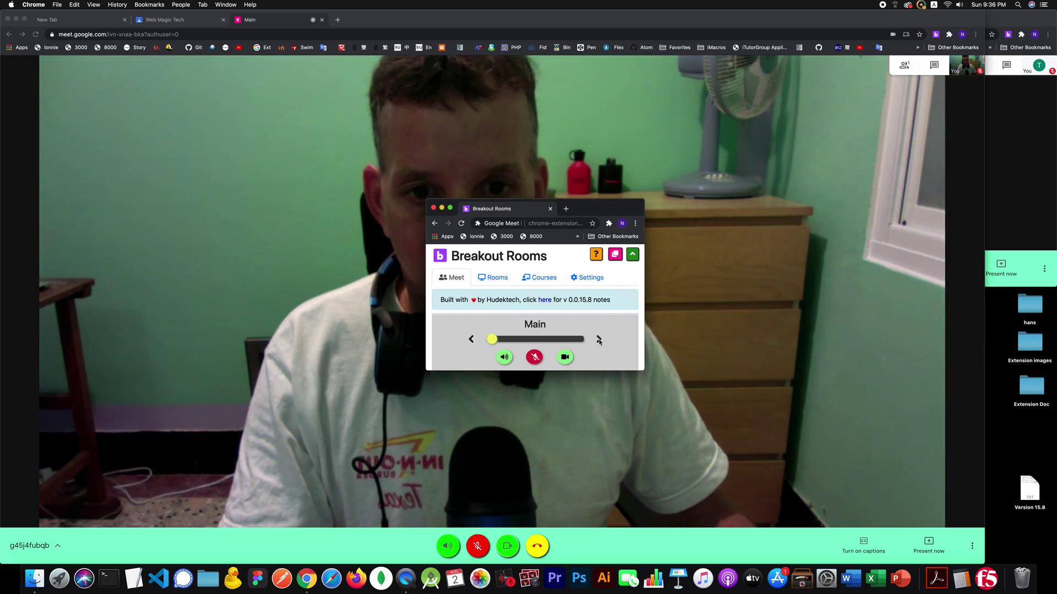
click(599, 340)
click(599, 339)
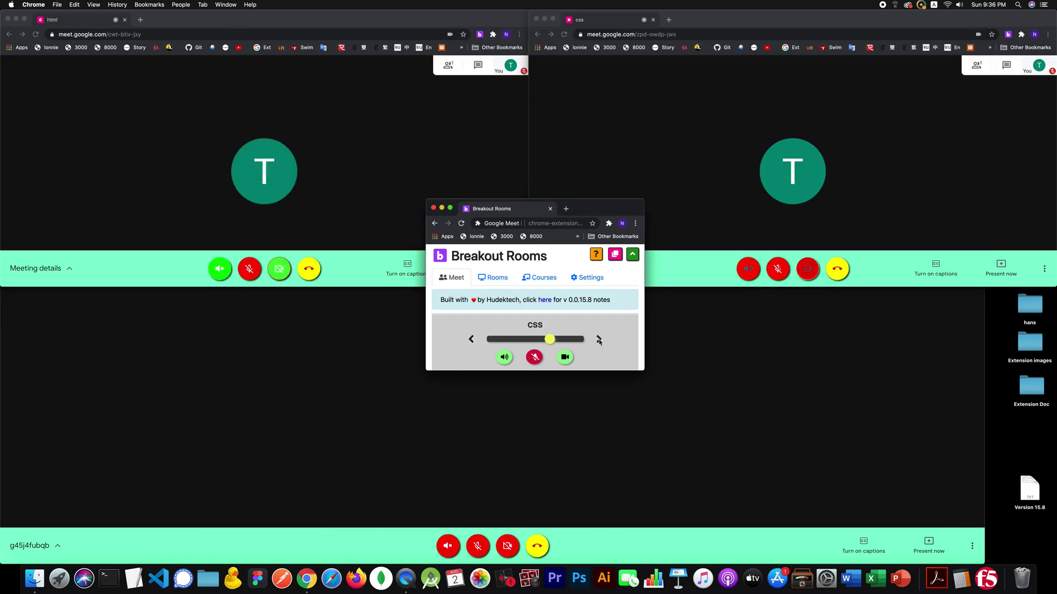
click(599, 339)
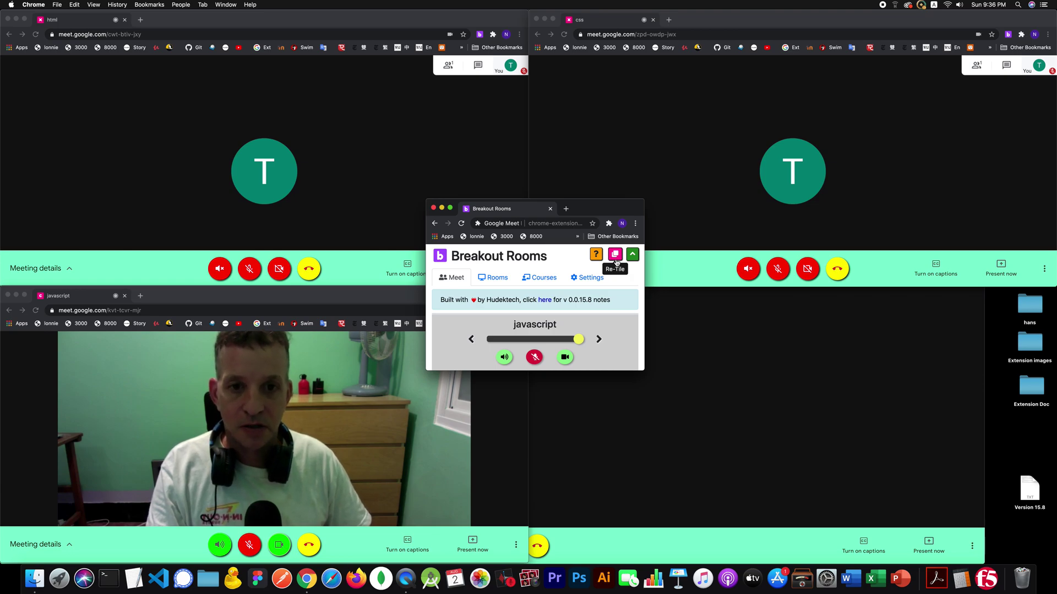
click(615, 256)
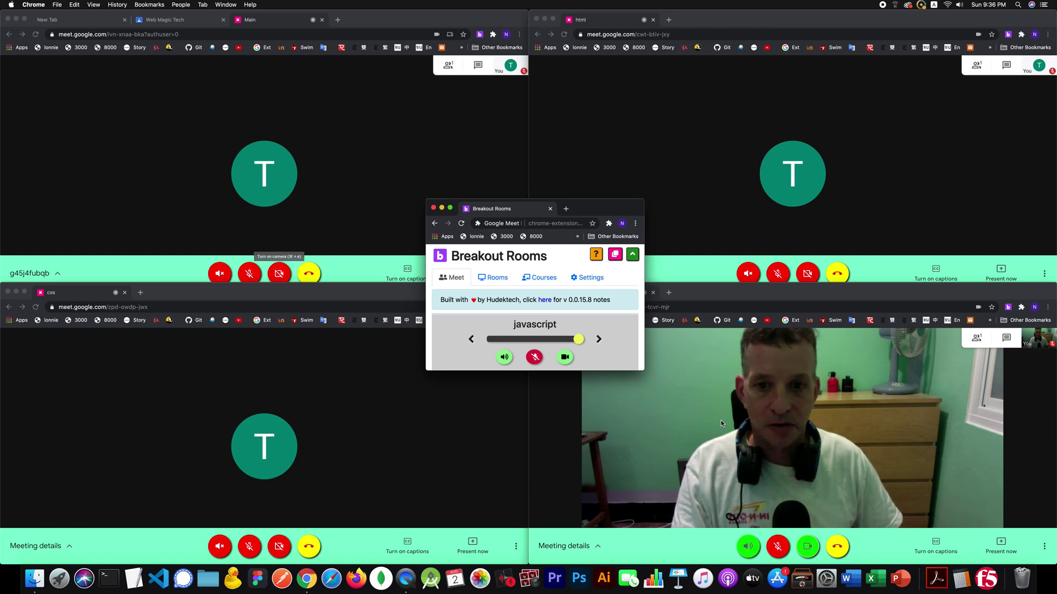
Step: Step the room slider forward to css and on around back to Main
click(599, 340)
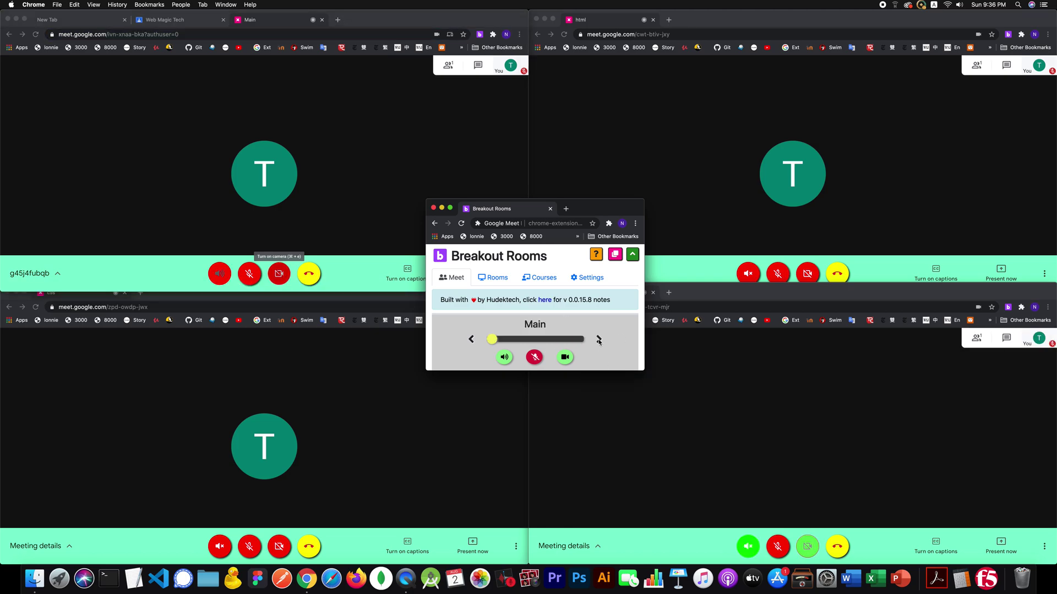
click(599, 340)
click(599, 339)
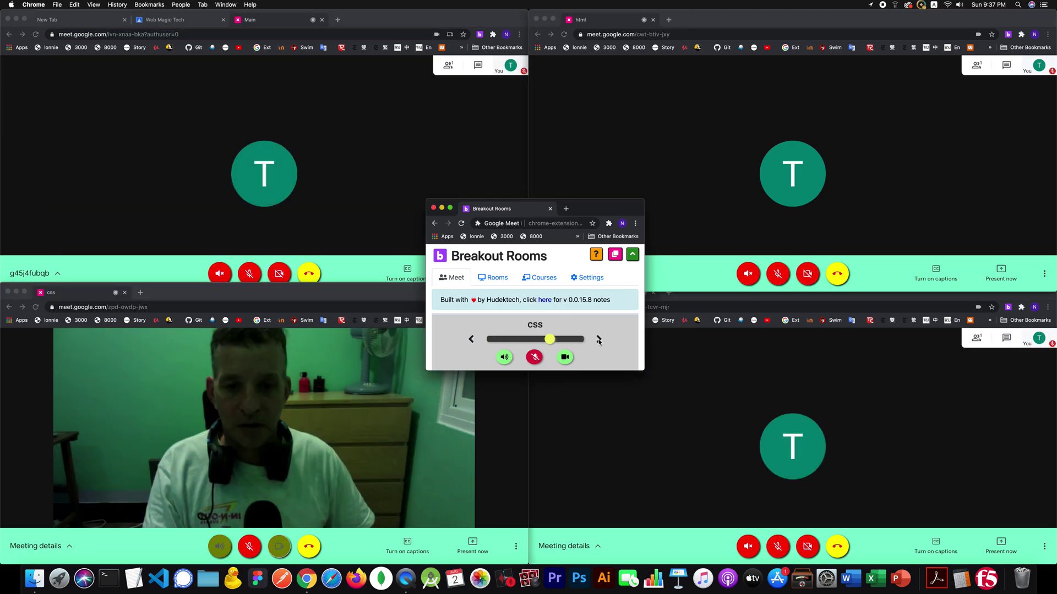
click(599, 339)
click(599, 340)
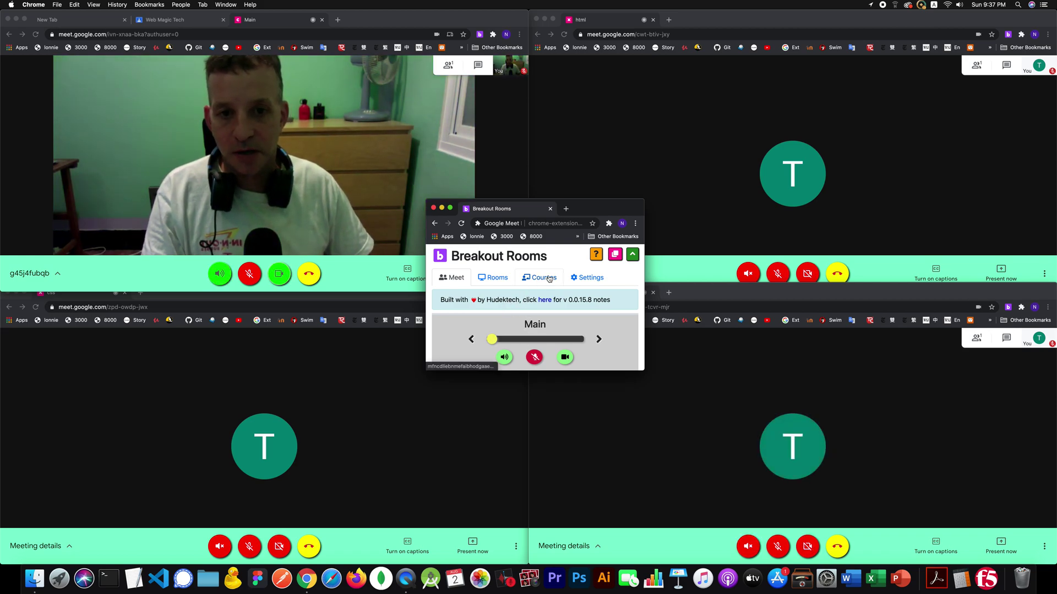
scroll(548, 279, down, 1)
Step: Show the course settings, expand the panel to full height, and open the Breakouts list
scroll(549, 278, down, 5)
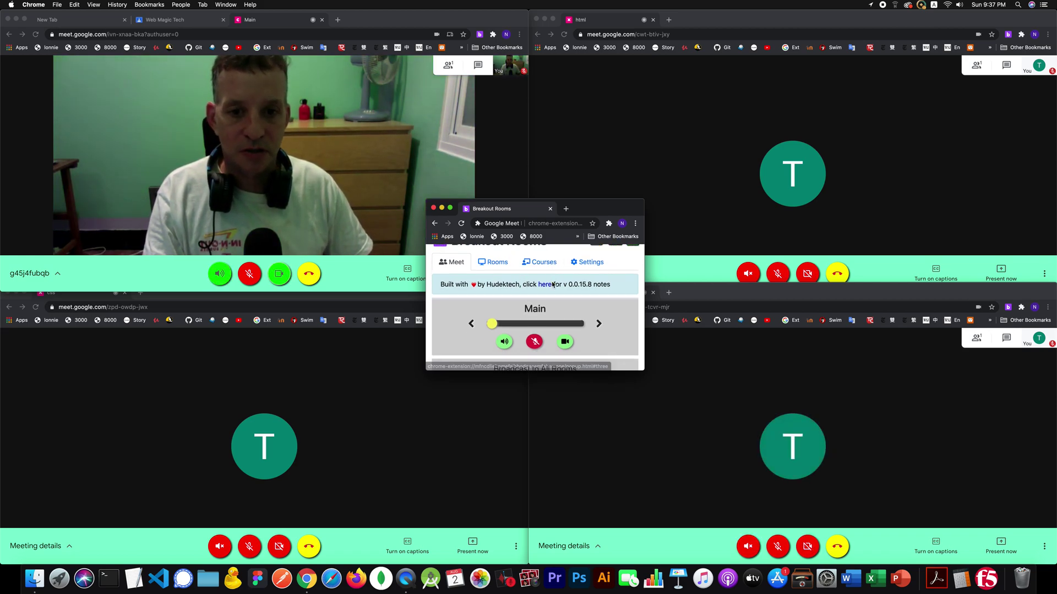
scroll(553, 284, down, 5)
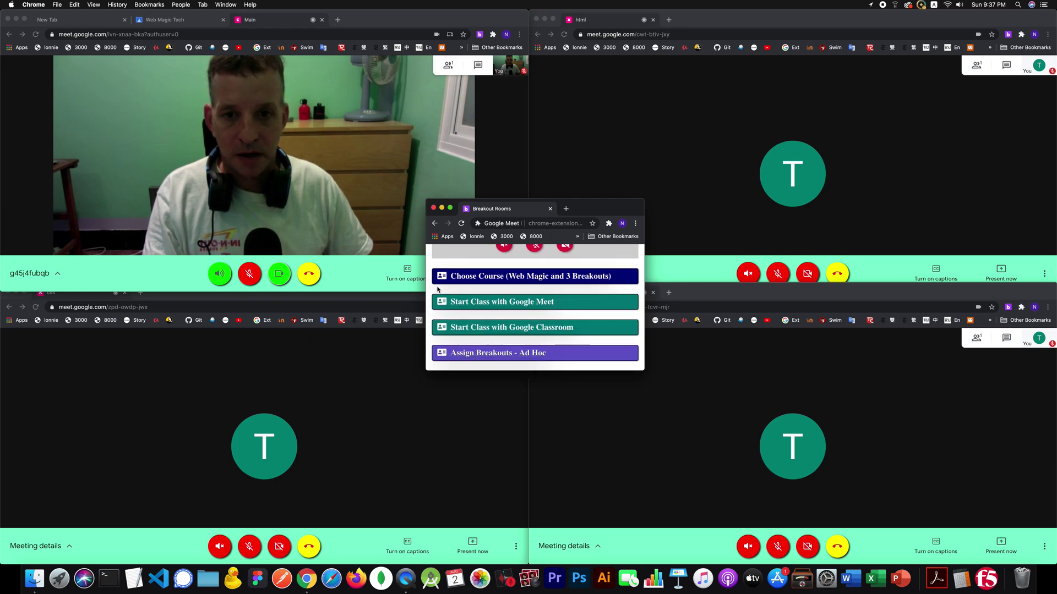
click(453, 277)
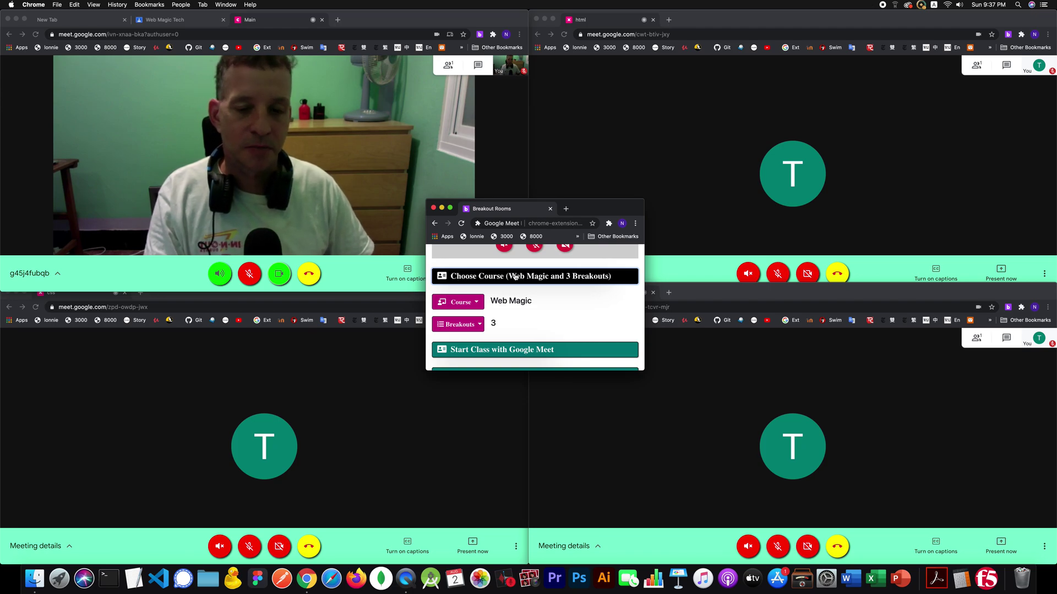
scroll(566, 287, up, 10)
click(633, 254)
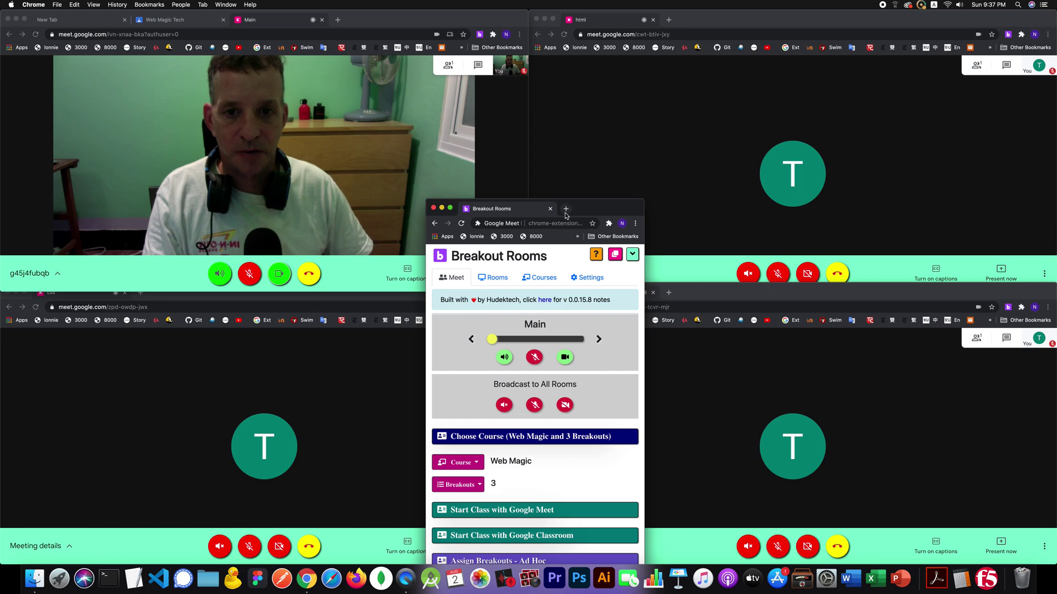
scroll(504, 377, down, 2)
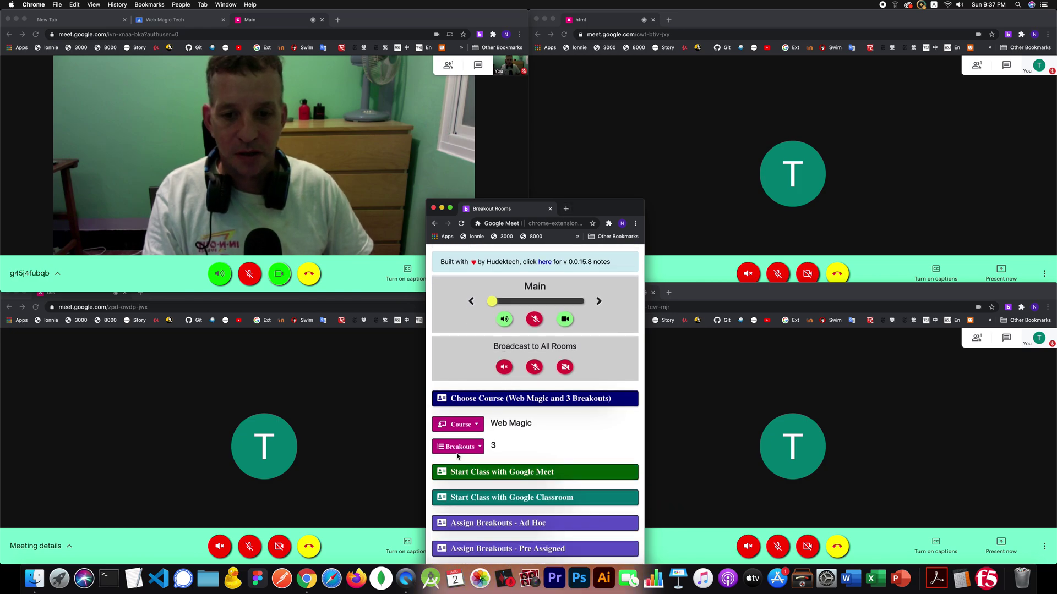
click(460, 447)
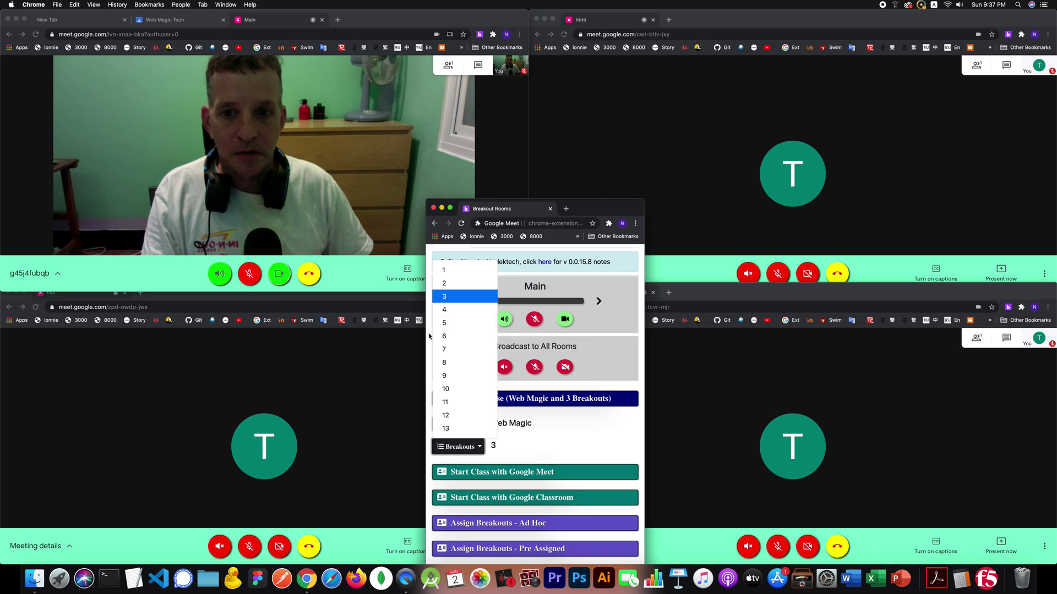
Step: Set Breakouts to 5 and open the breakout Meet rooms from the Step 4 link
click(443, 323)
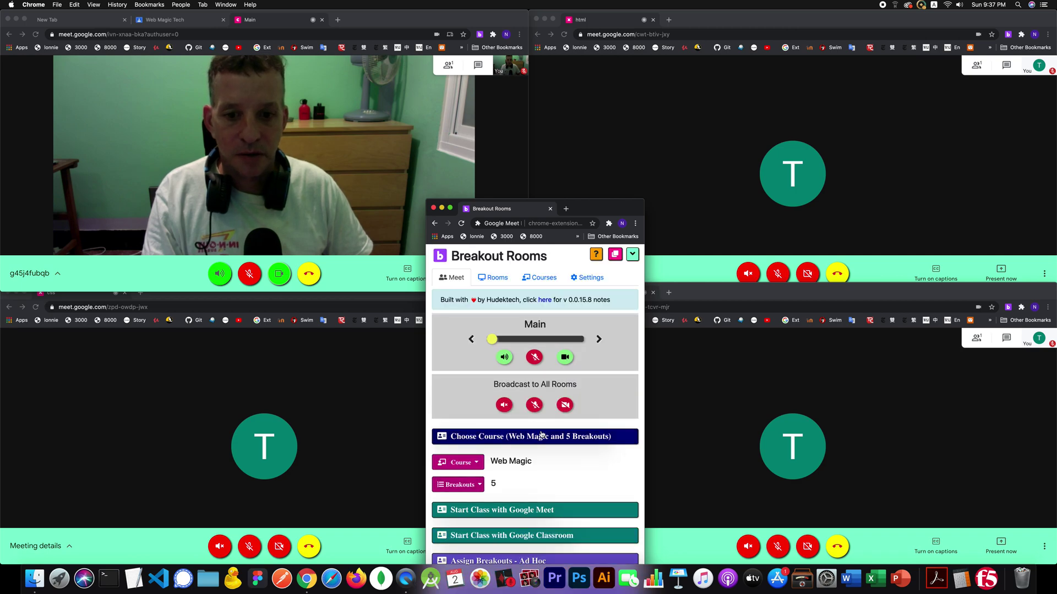
scroll(584, 484, down, 1)
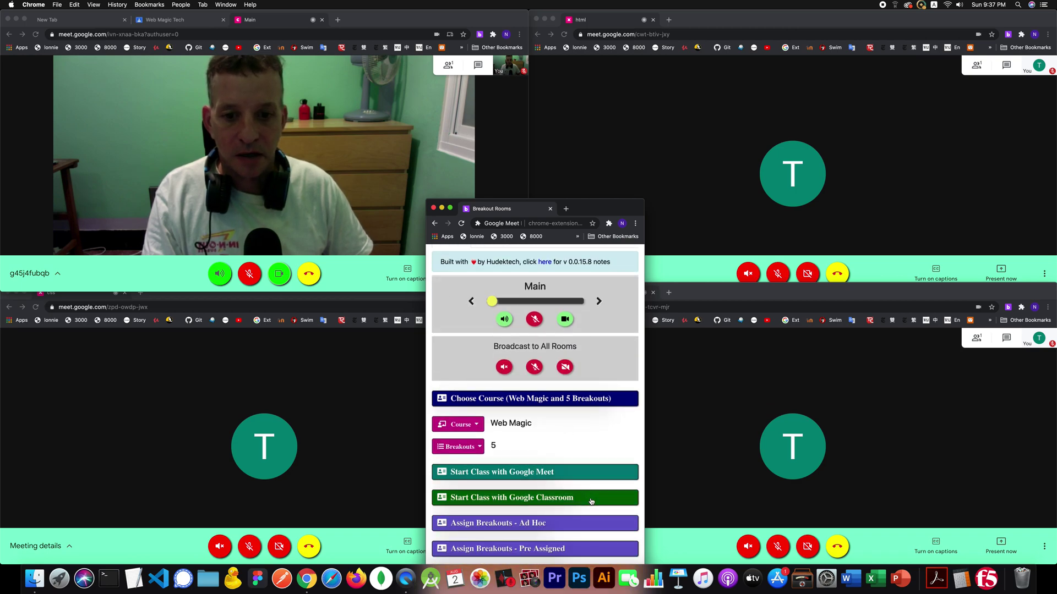
click(589, 501)
scroll(551, 419, down, 3)
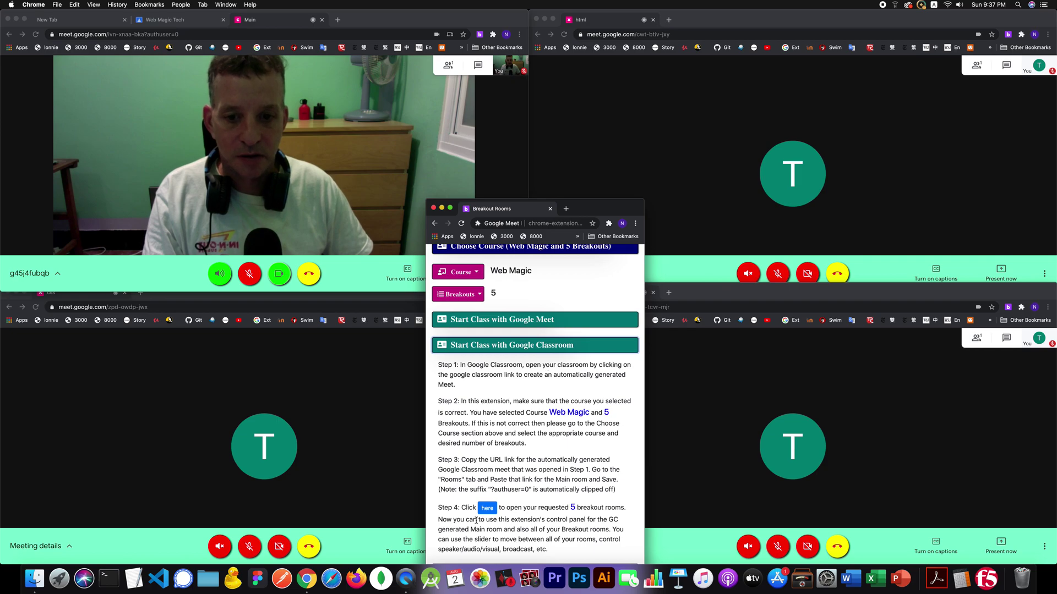
click(487, 507)
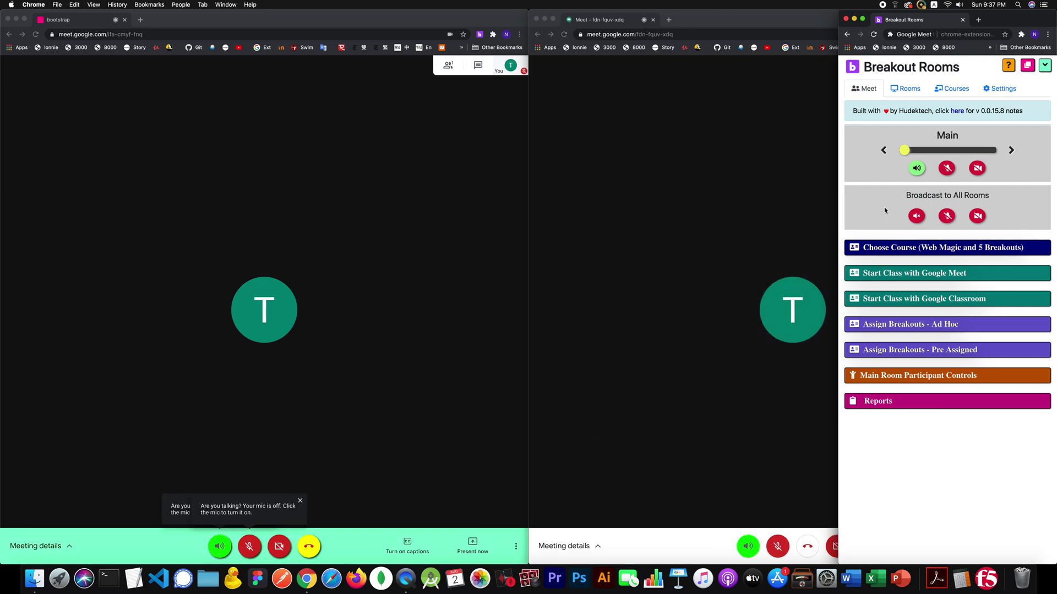
Step: Switch to the bootstrap room and shrink the bootstrap and css windows into the lower left
click(1011, 150)
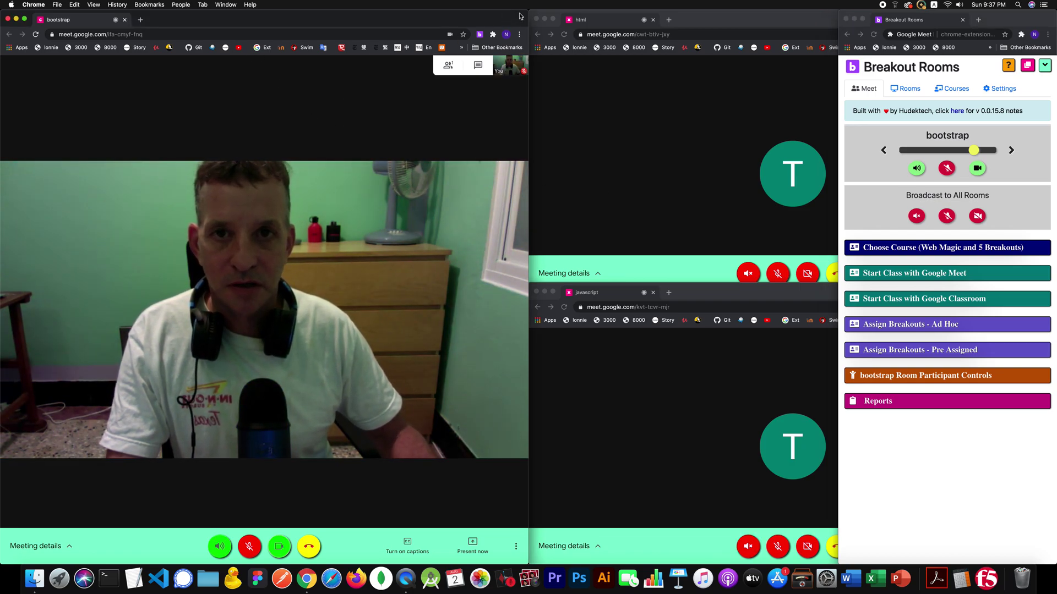
drag(528, 9, 518, 35)
drag(392, 268, 352, 332)
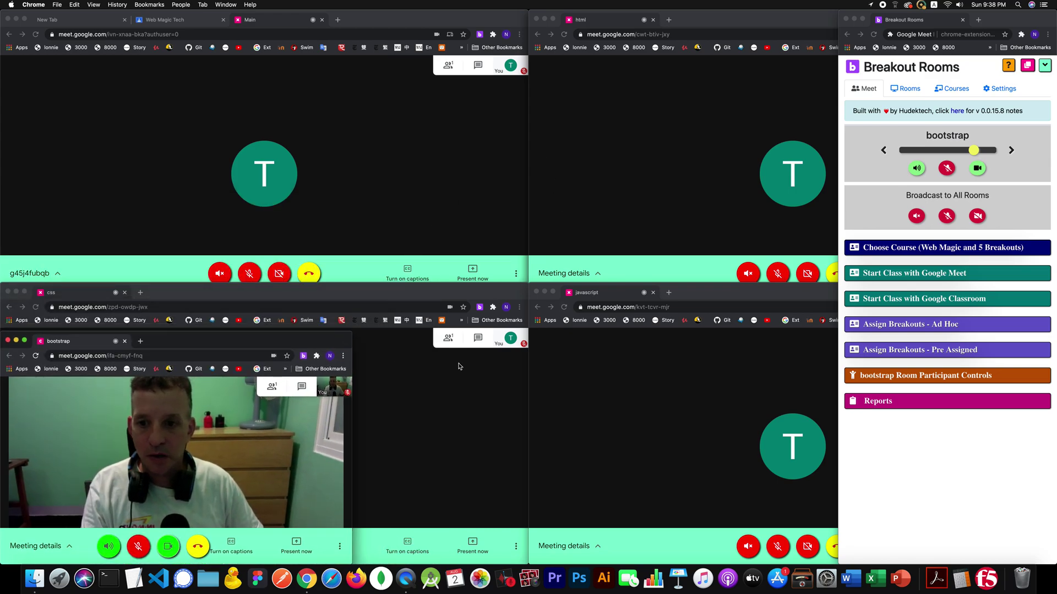
click(448, 391)
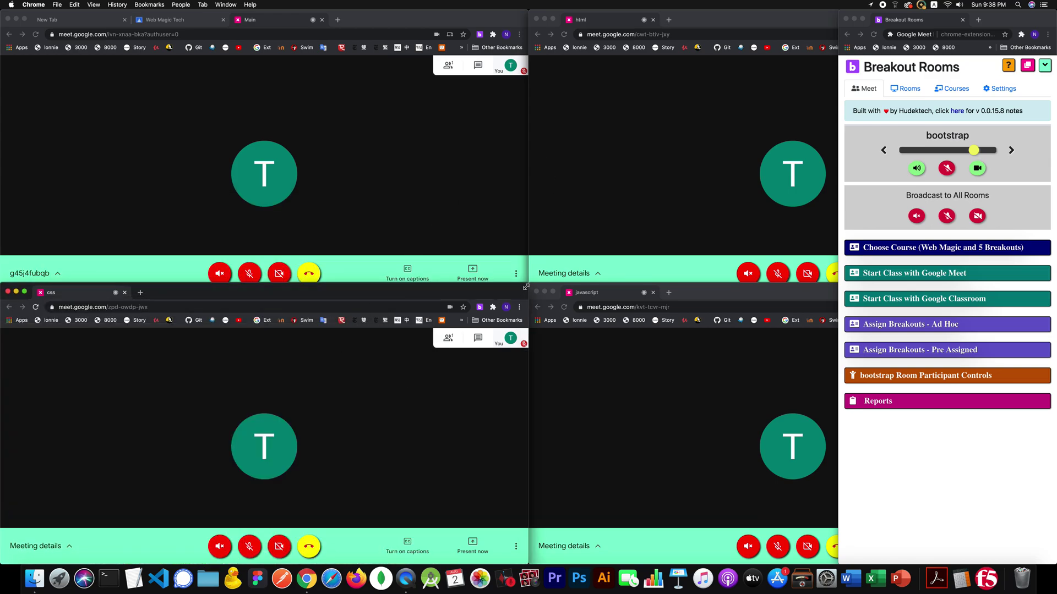
drag(526, 286, 494, 315)
drag(203, 337, 210, 313)
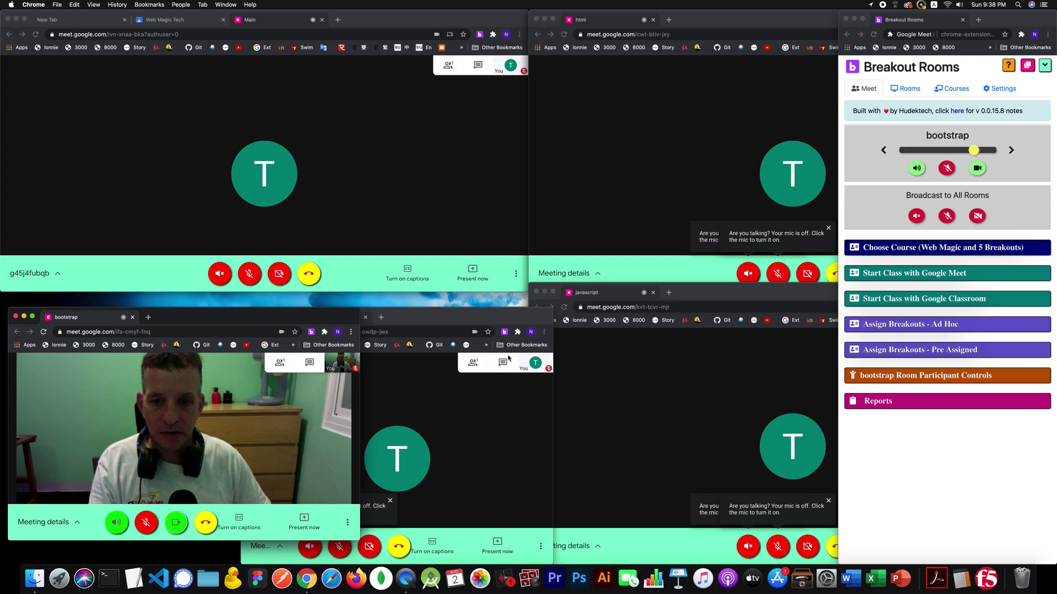
Step: Switch to node js, shrink the node js and javascript windows lower right, and compact the panel
click(1011, 150)
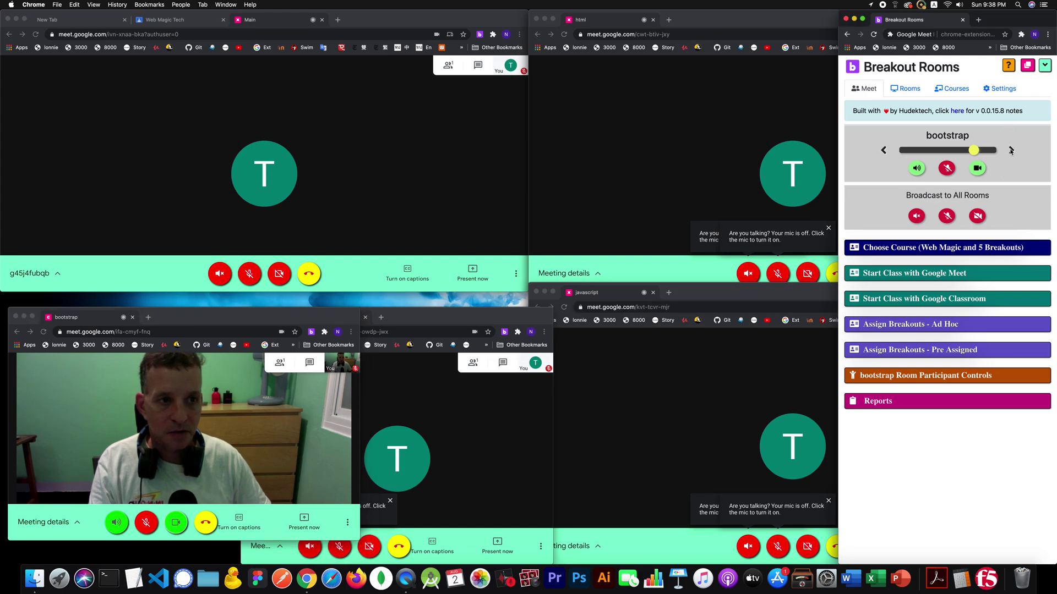
click(1011, 151)
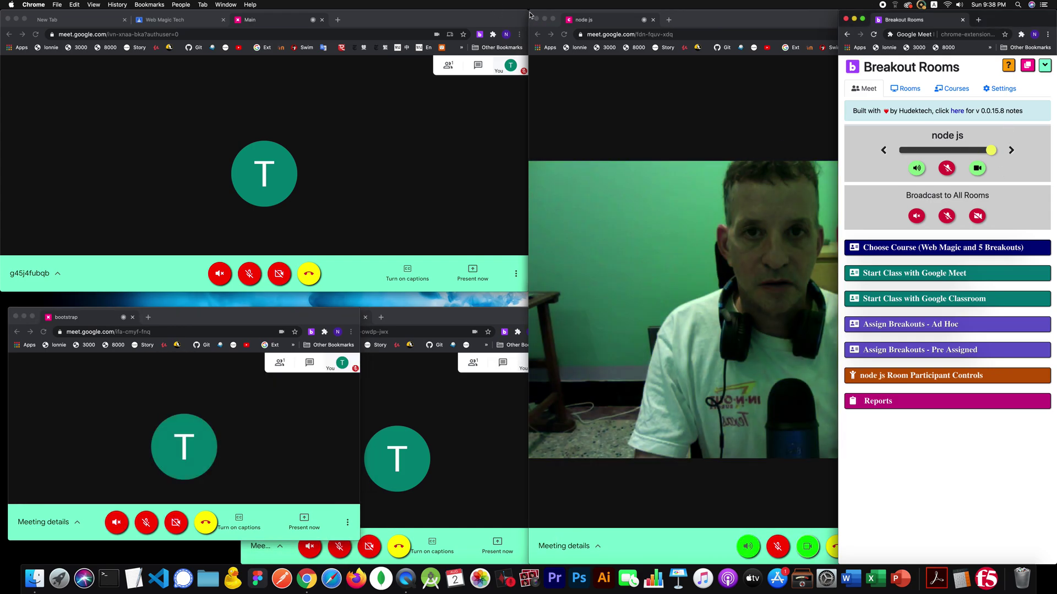
click(537, 27)
drag(531, 10, 695, 317)
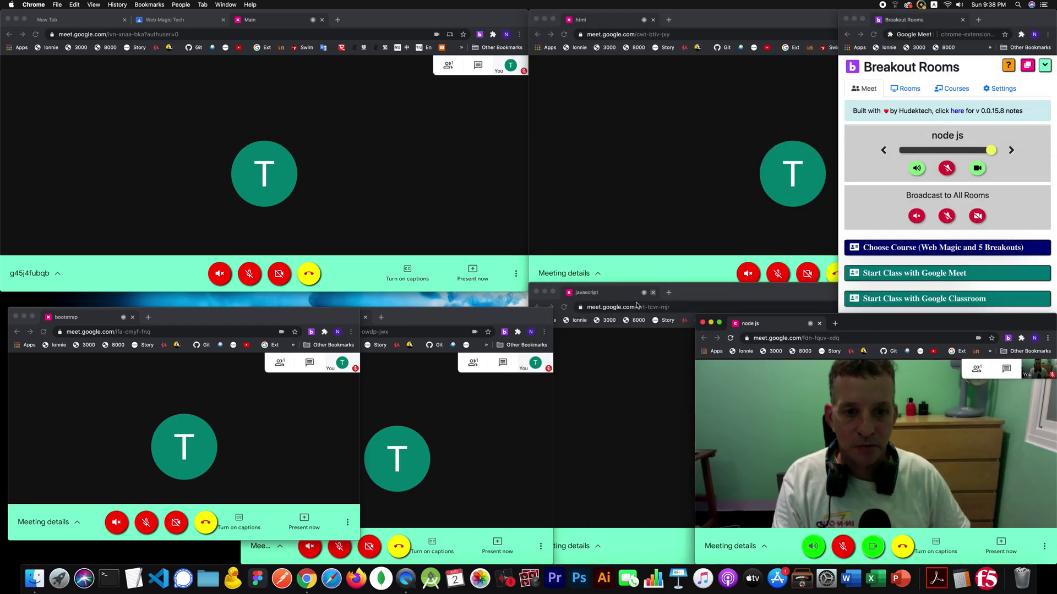
click(617, 293)
drag(528, 282, 647, 336)
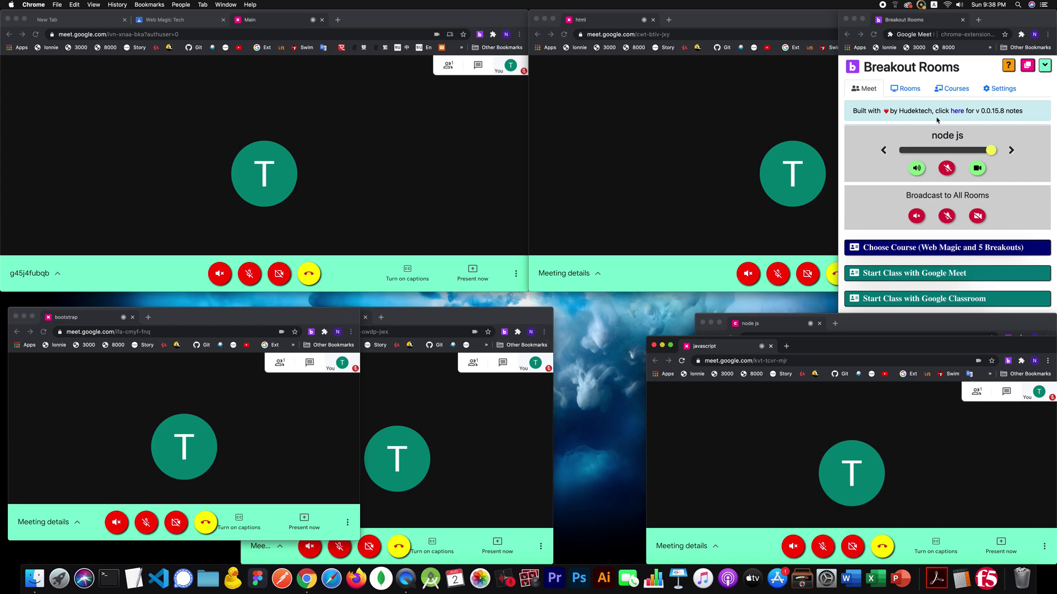
click(1043, 67)
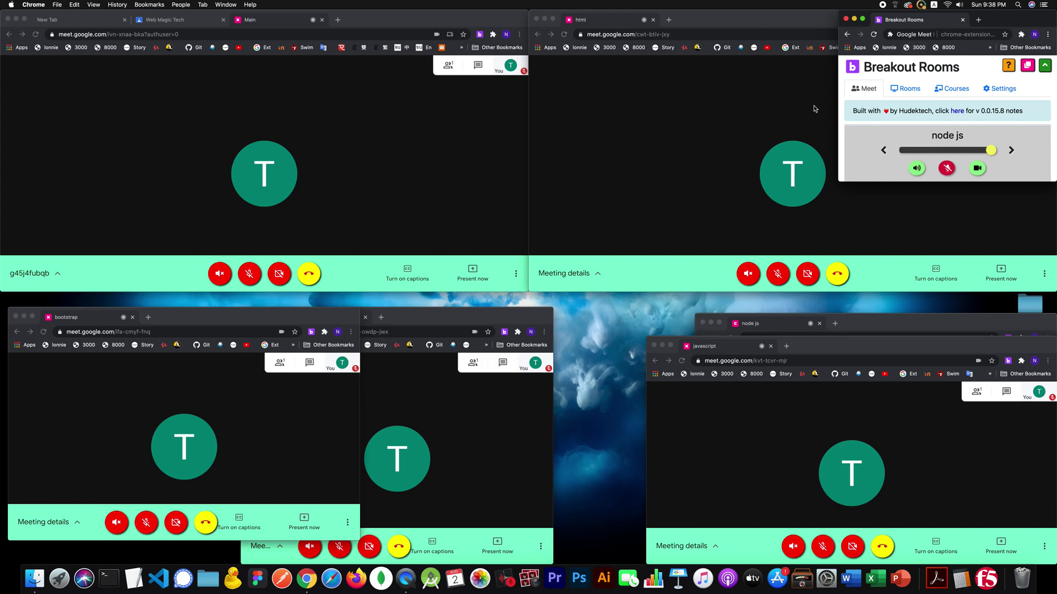
Step: Re-tile Main and the five breakout calls into a 3×2 grid
click(1029, 67)
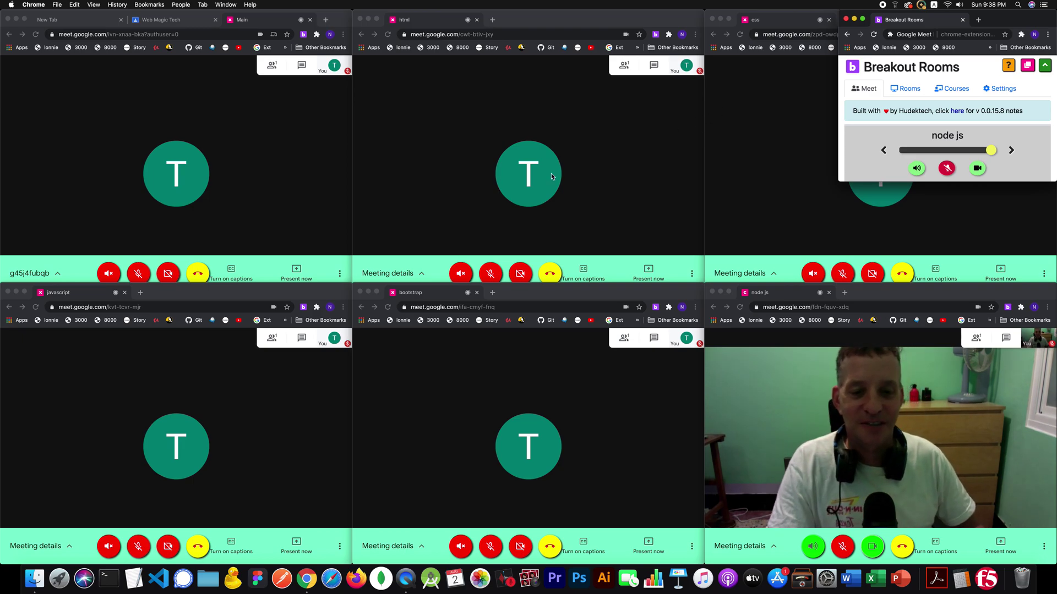
Step: Enlarge the Main meeting window, then move the css window to the centre and make it taller
click(246, 161)
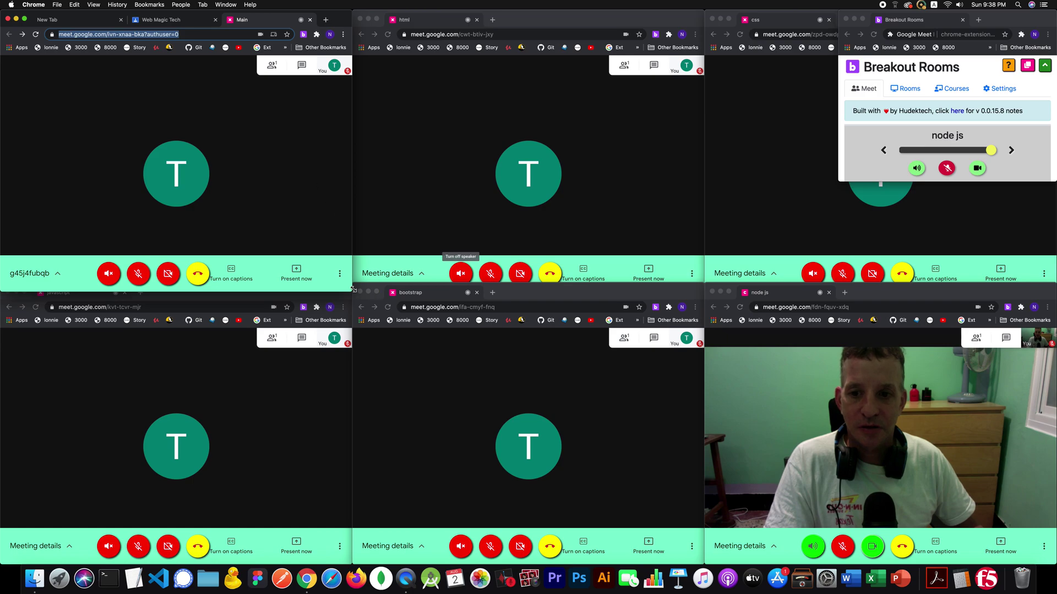
drag(351, 290, 774, 488)
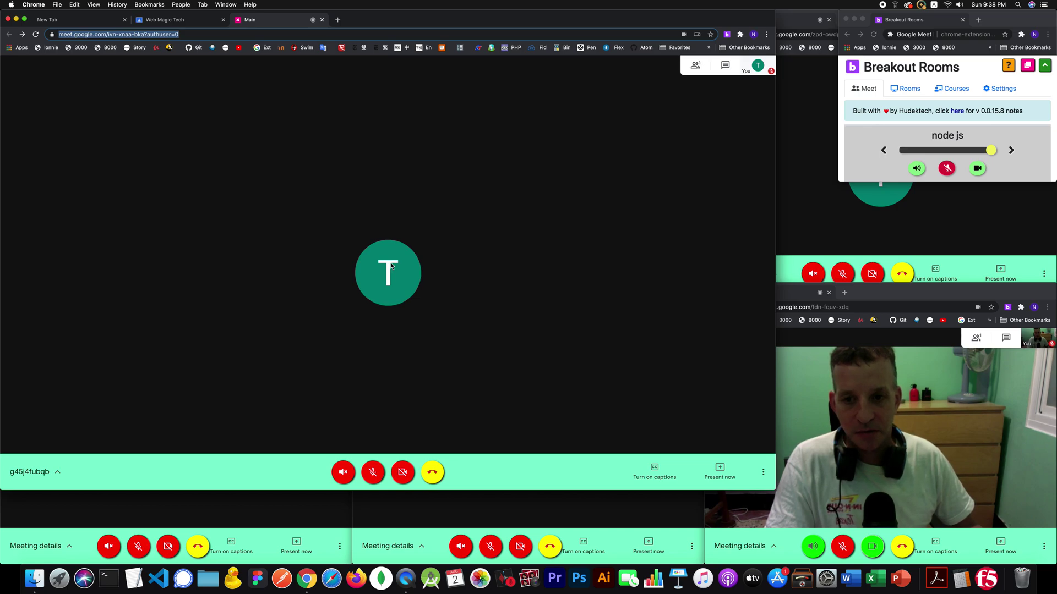
click(831, 196)
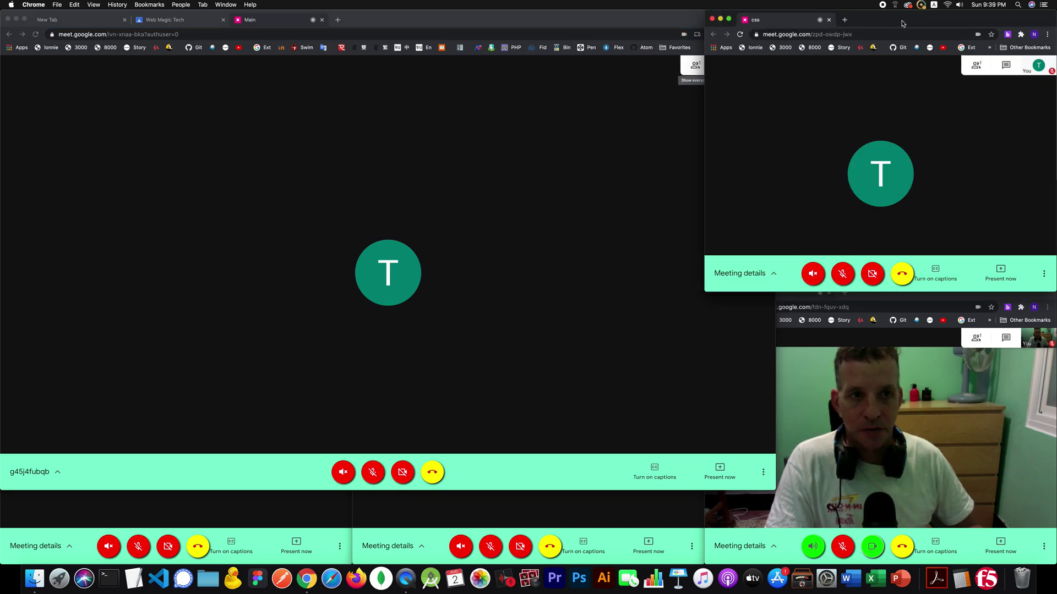
drag(902, 23, 509, 43)
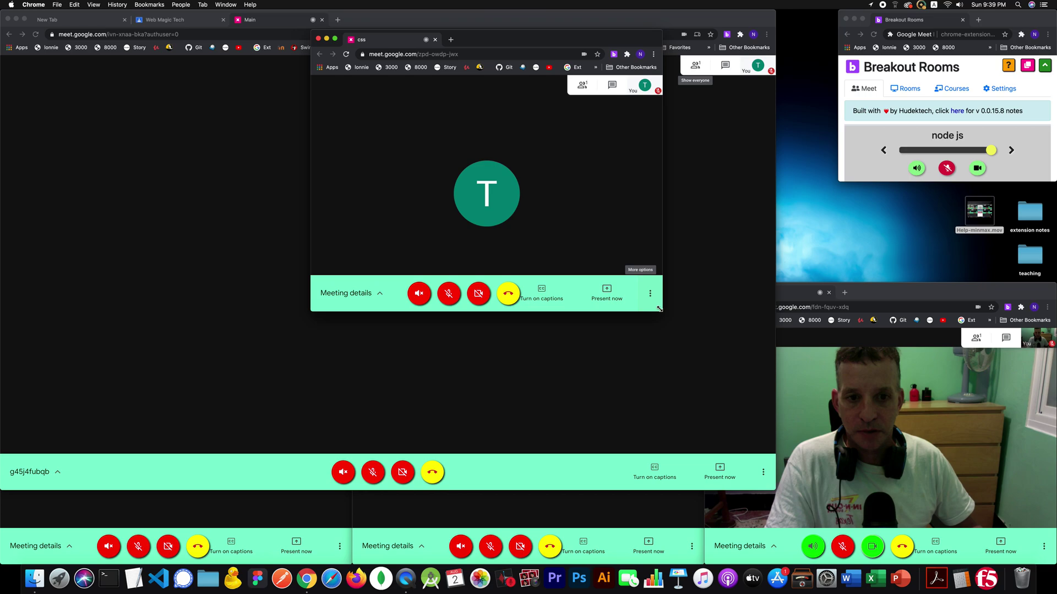
drag(662, 312, 663, 451)
Step: Move and enlarge the node js, javascript and bootstrap meeting windows
drag(883, 295, 293, 98)
drag(463, 367, 517, 451)
click(291, 516)
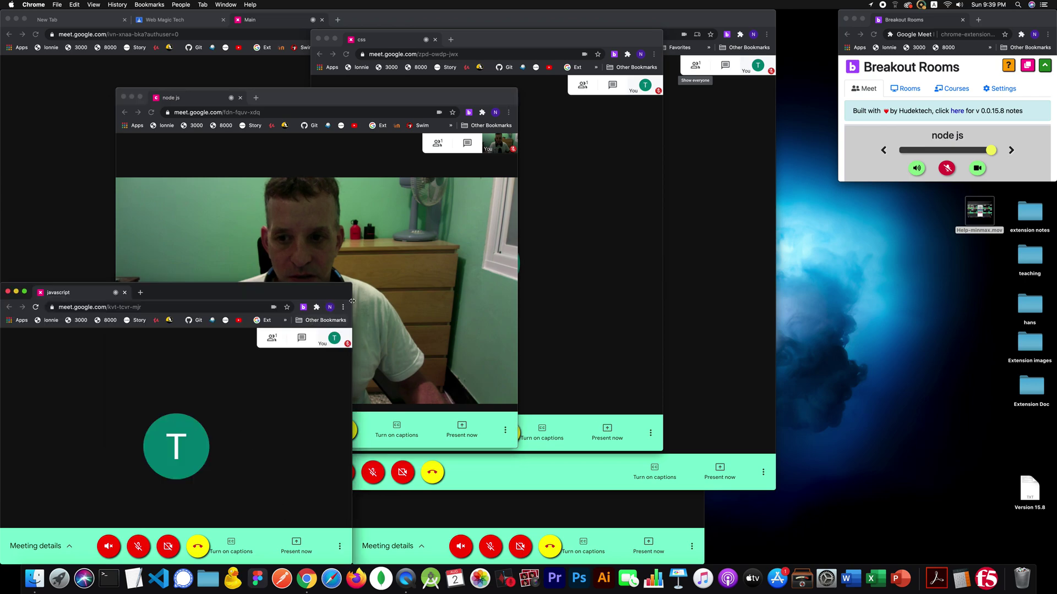
drag(351, 285, 643, 106)
drag(471, 111, 627, 15)
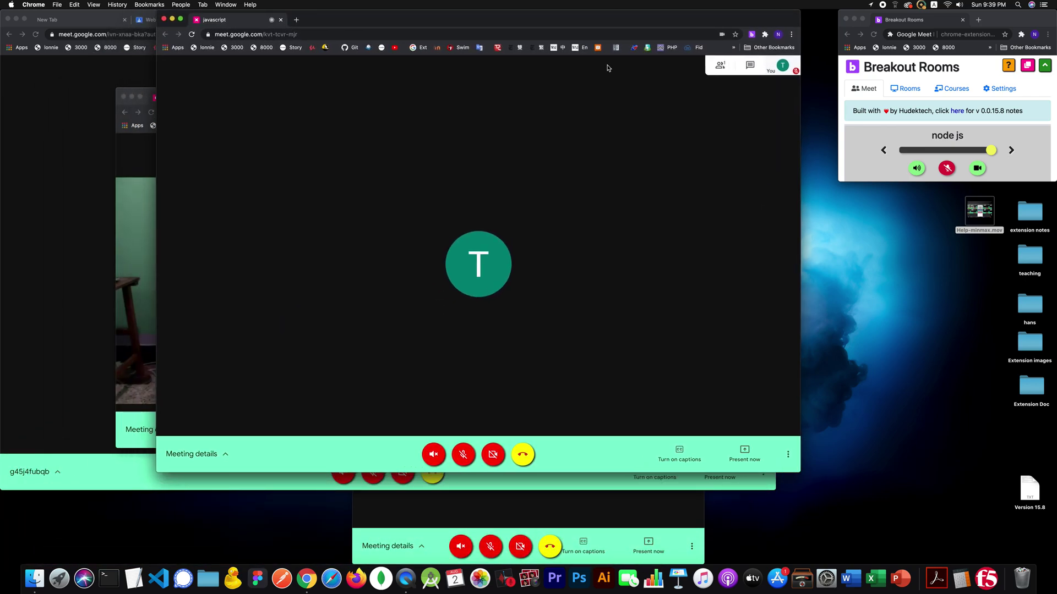
click(618, 526)
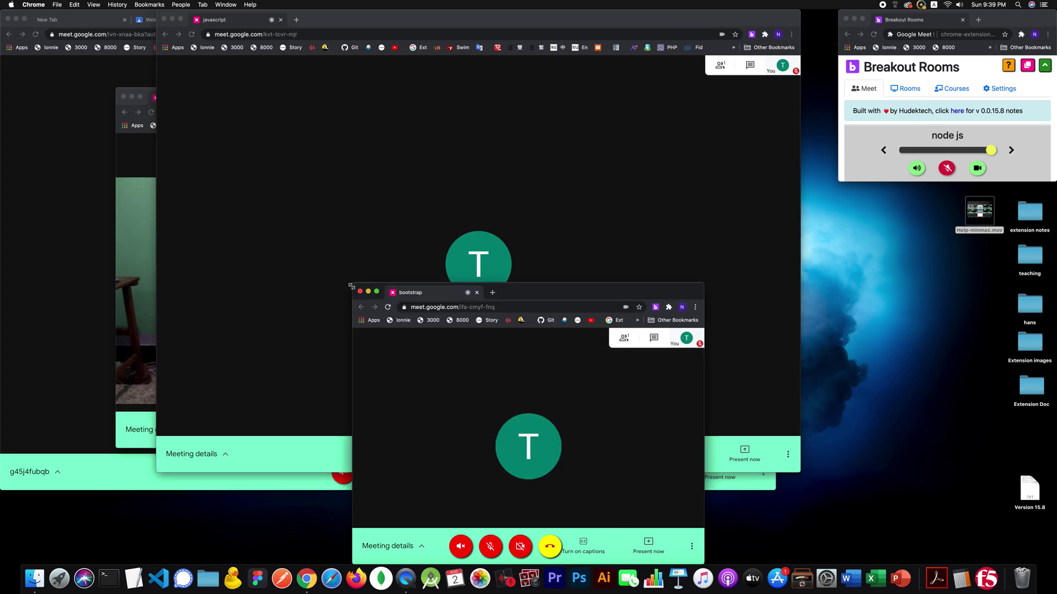
drag(351, 285, 211, 252)
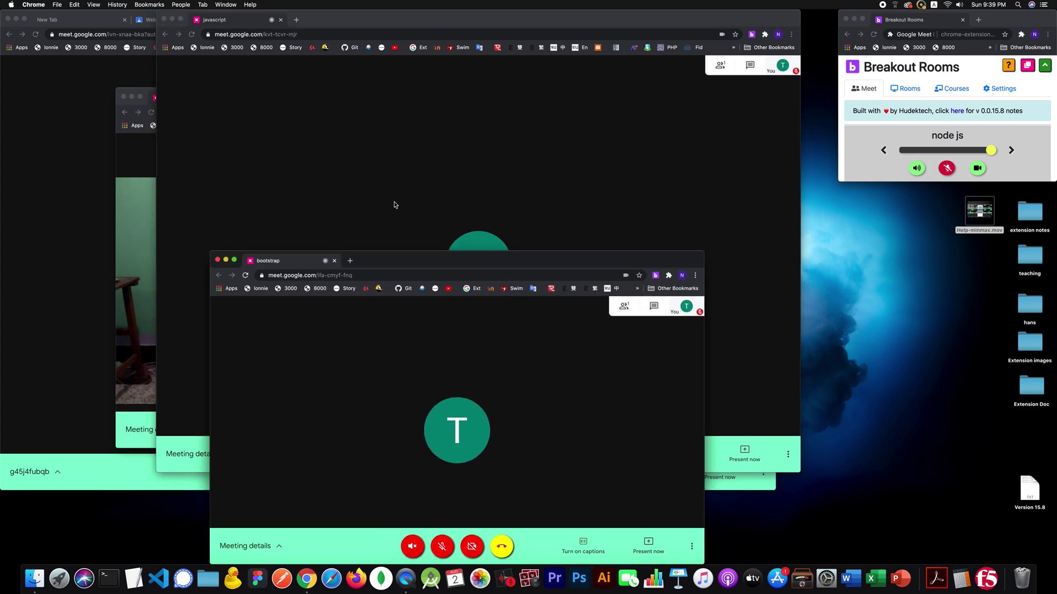
Step: Make javascript the current room with the room arrows and Re-Tile the windows into a 3×2 grid
click(1013, 150)
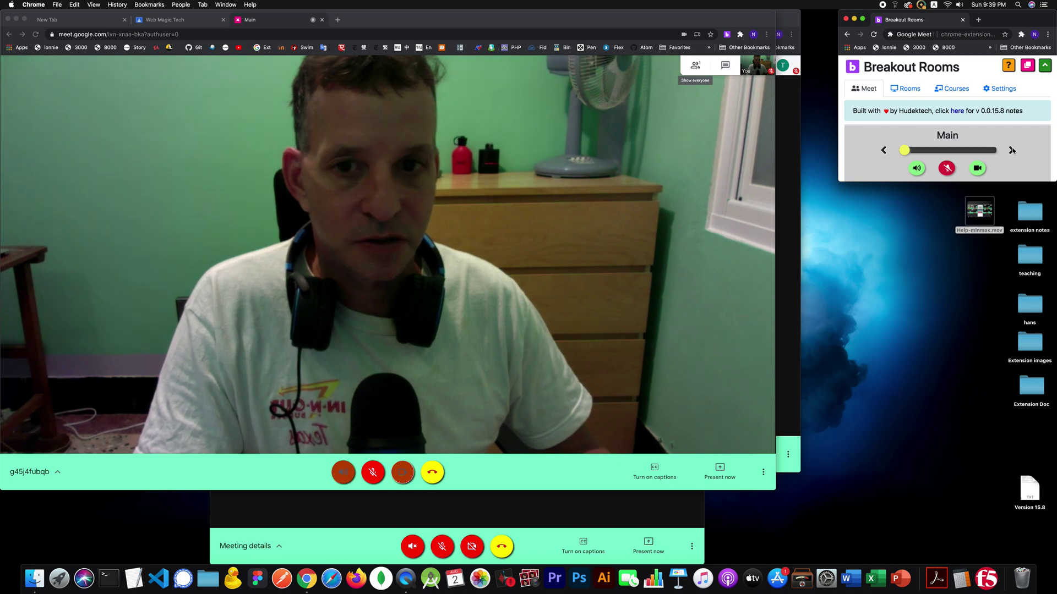
click(1012, 150)
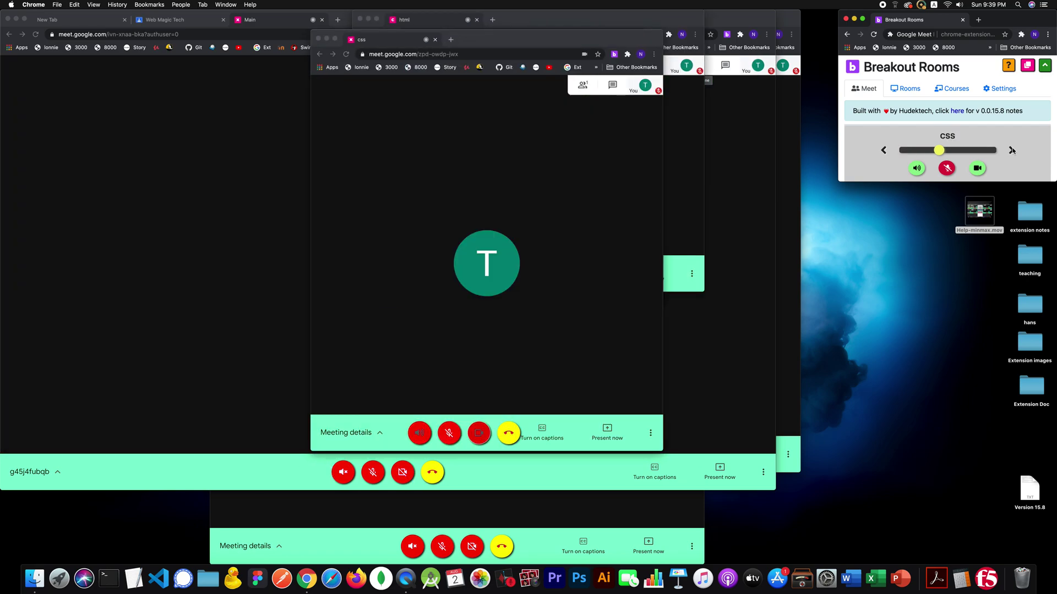
click(1012, 151)
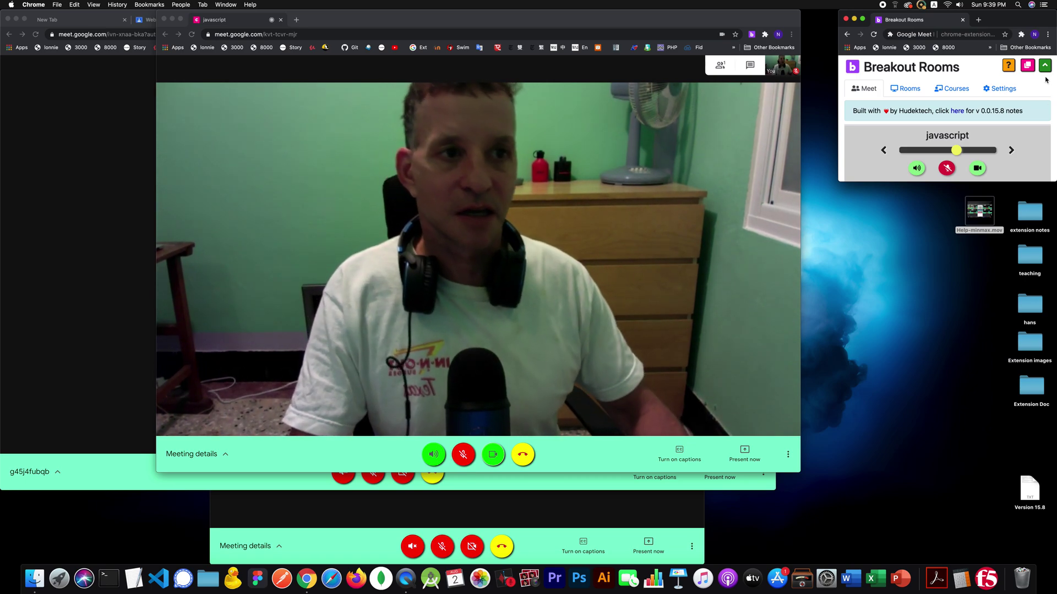
click(1027, 65)
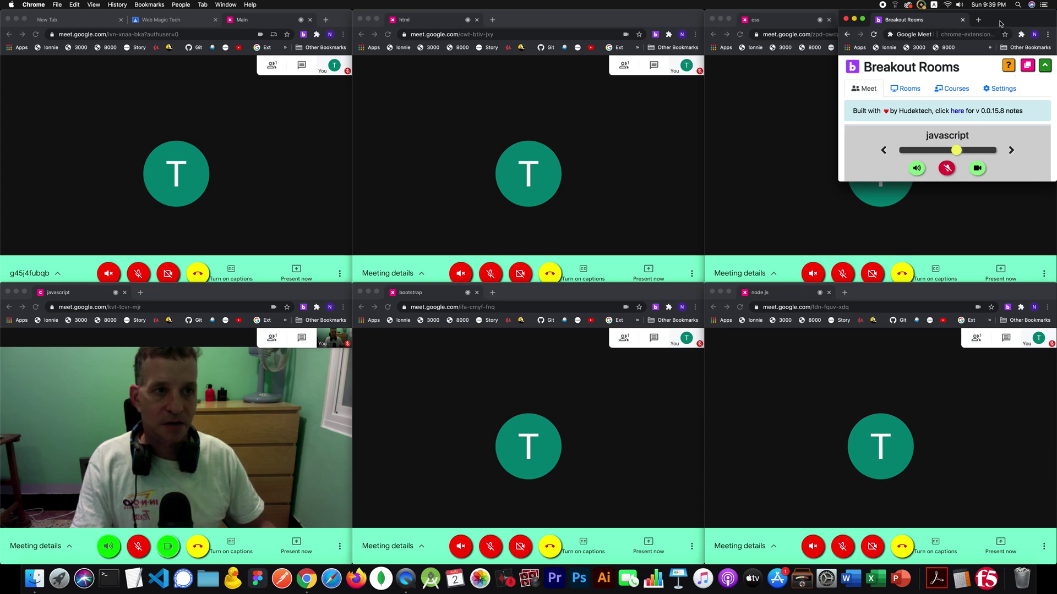
Step: Centre the Breakout Rooms popup and move the css meeting window to the upper left
drag(1000, 23, 554, 210)
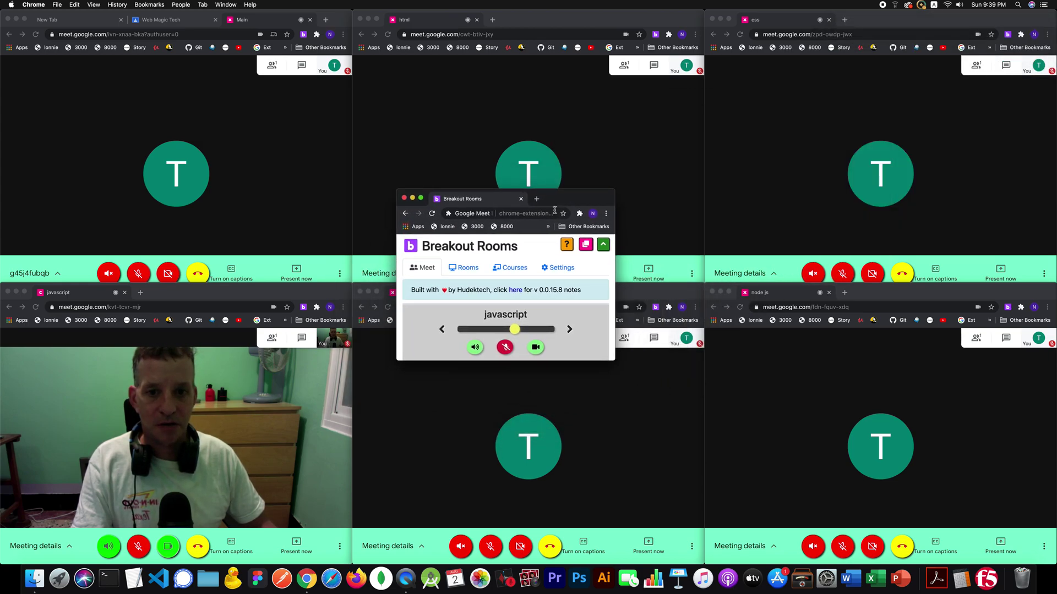
click(748, 122)
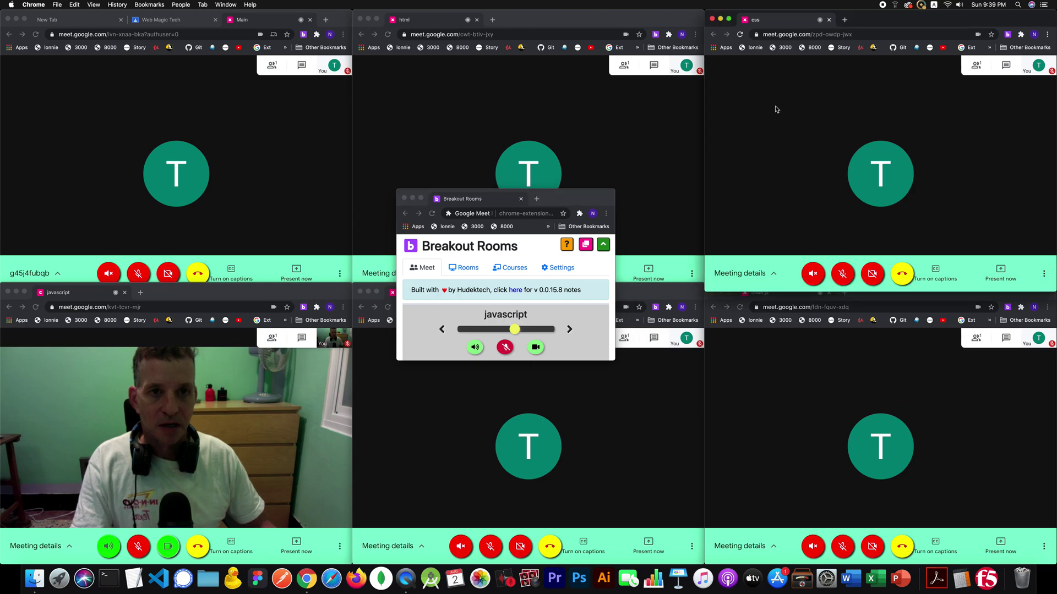
drag(926, 22, 279, 64)
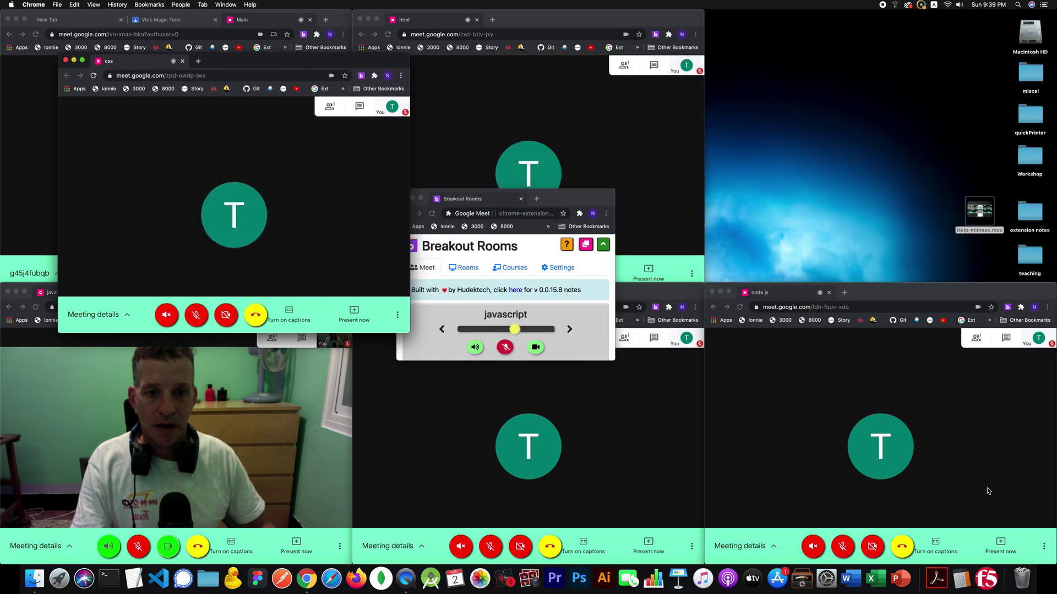
Step: Narrow the node js window, then Re-Tile to restore the full 3×2 grid
click(838, 452)
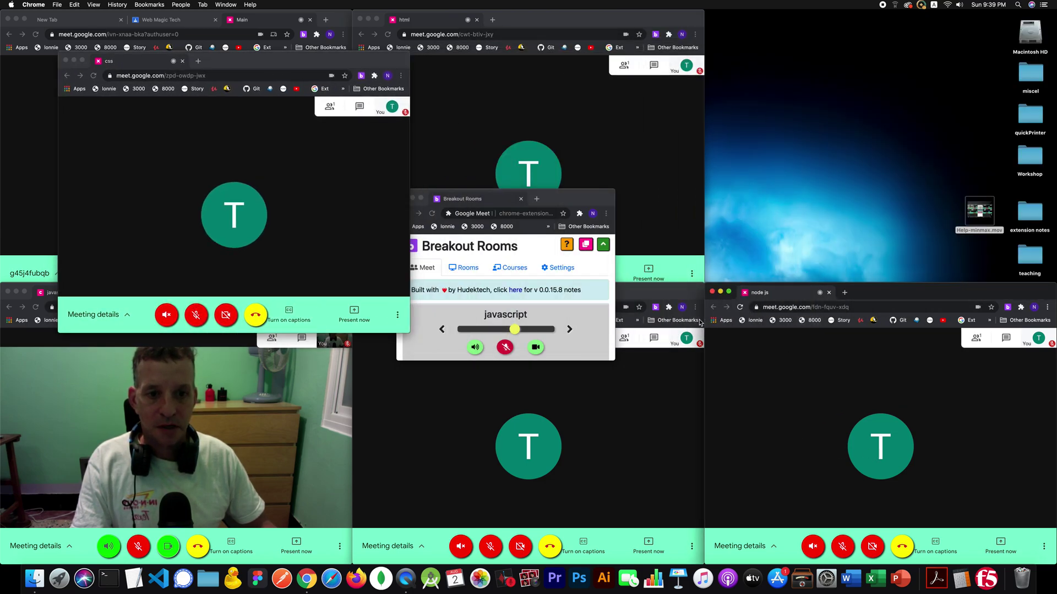
drag(704, 320, 850, 320)
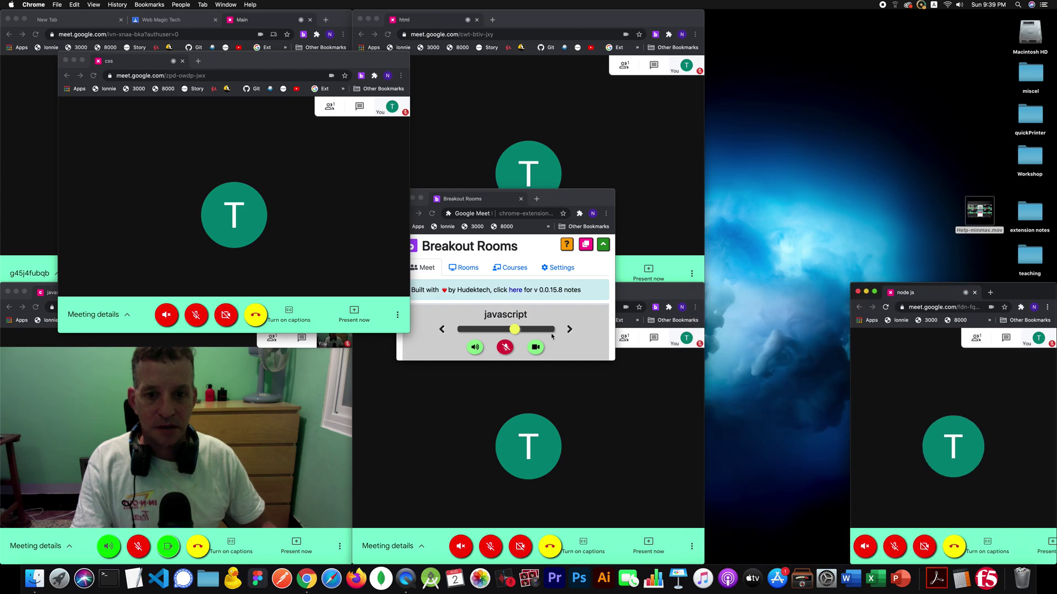
click(584, 251)
click(584, 251)
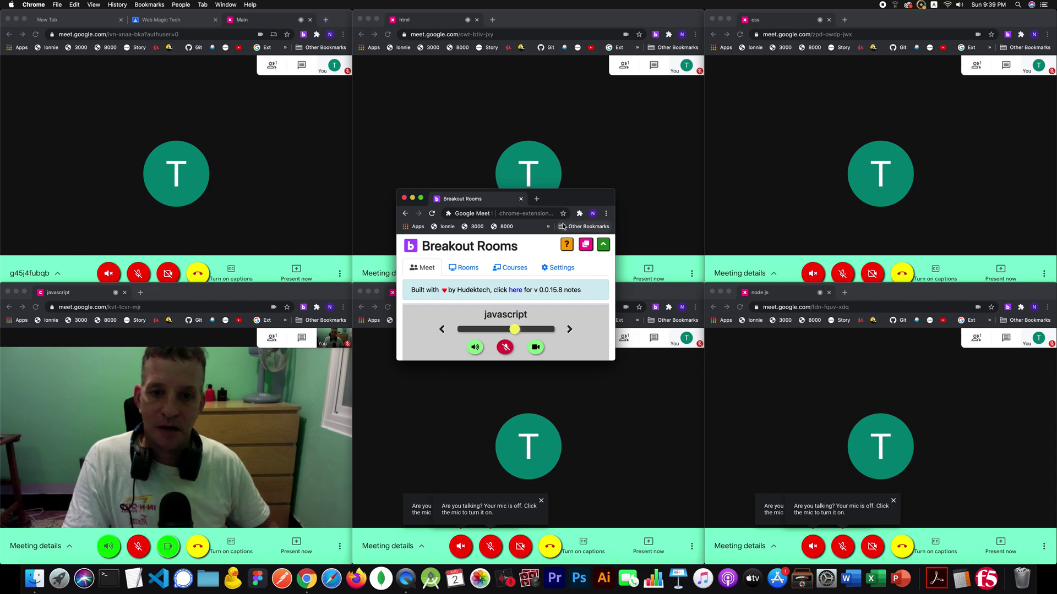
Step: In the Rooms list, move css and then Main to the top
click(478, 274)
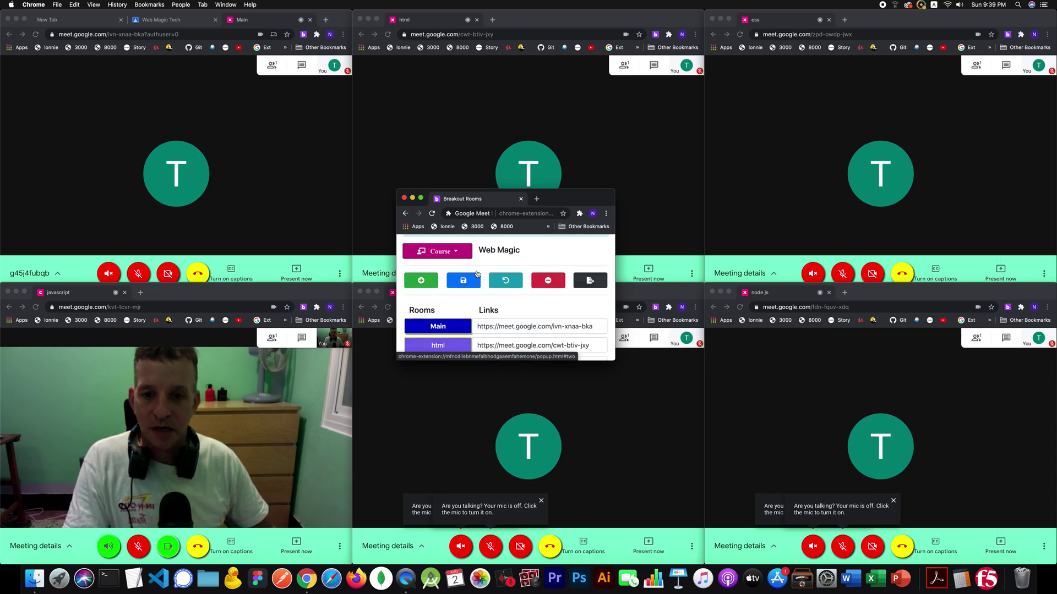
scroll(477, 275, down, 2)
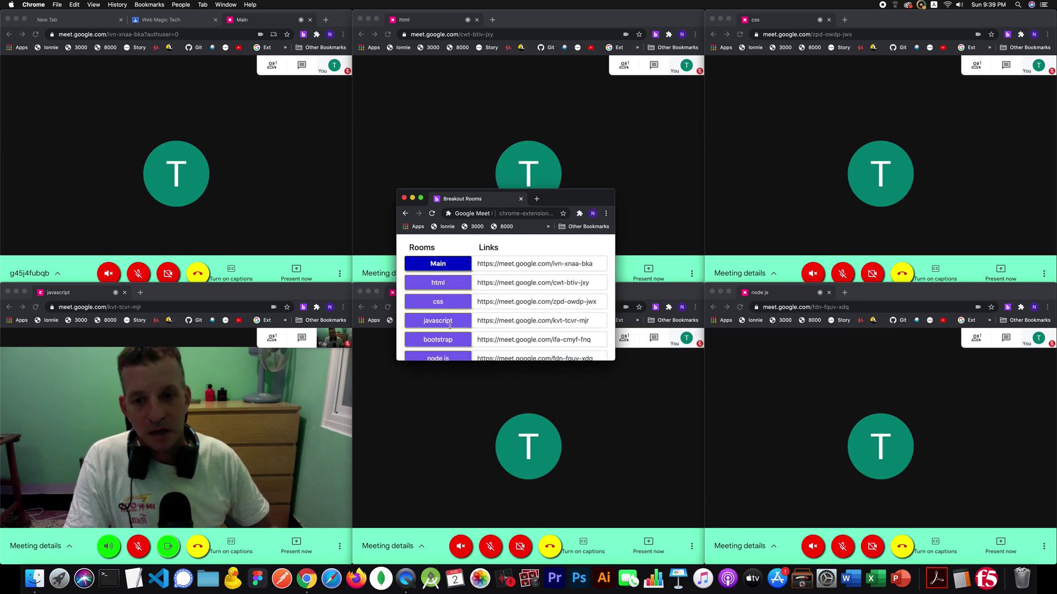
click(456, 302)
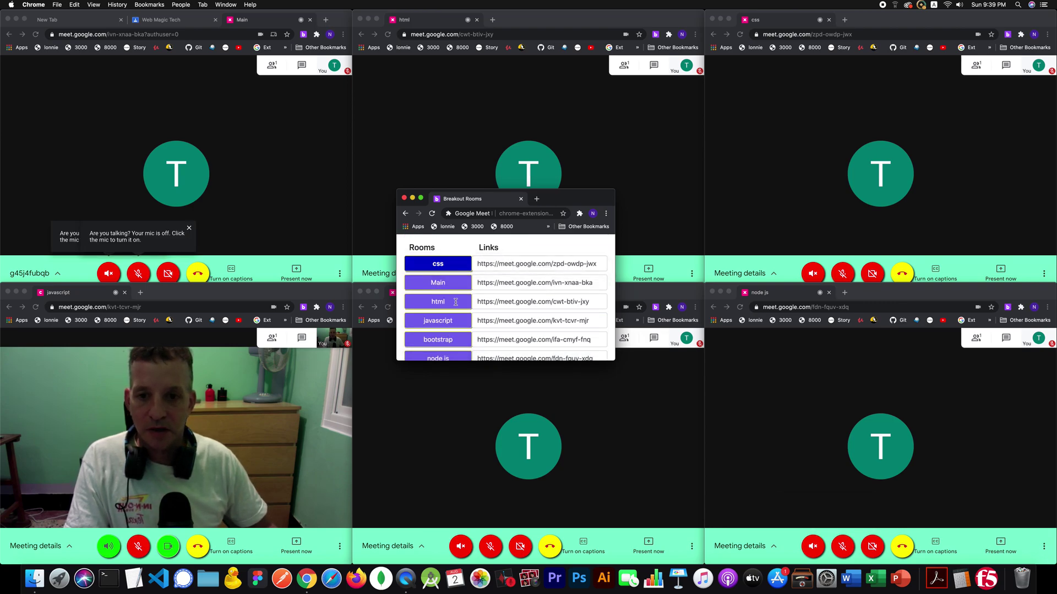
click(453, 279)
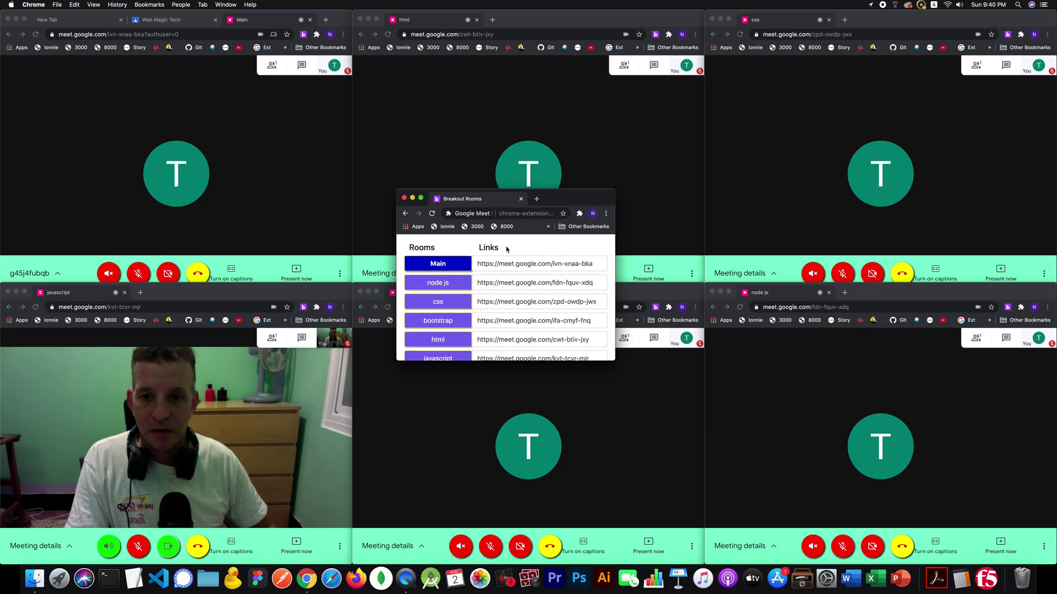
scroll(507, 249, up, 3)
Step: Save the new room order and Re-Tile the Meet windows to follow it
click(474, 344)
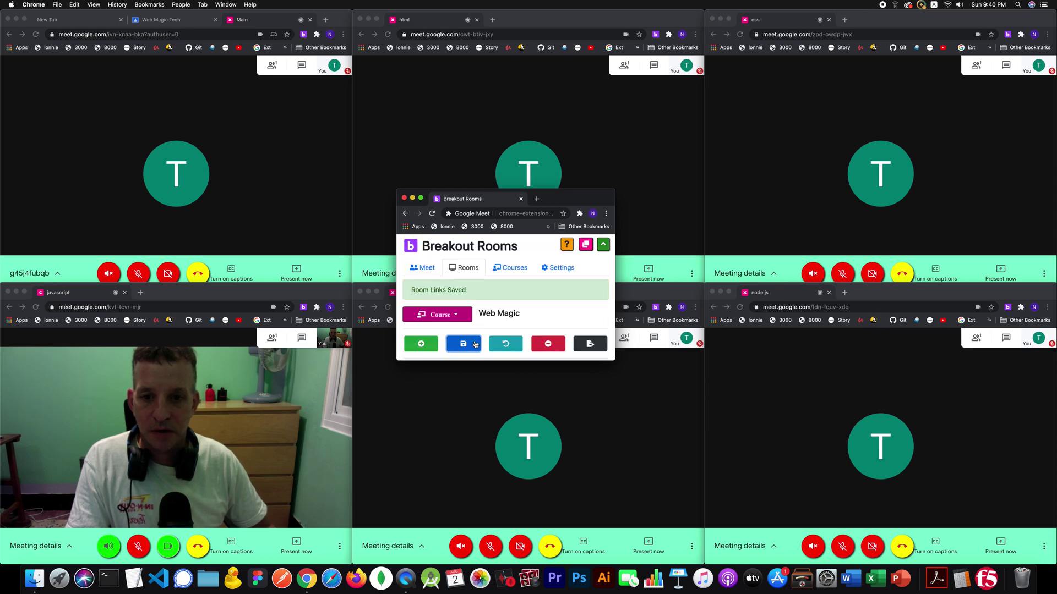
scroll(512, 319, down, 3)
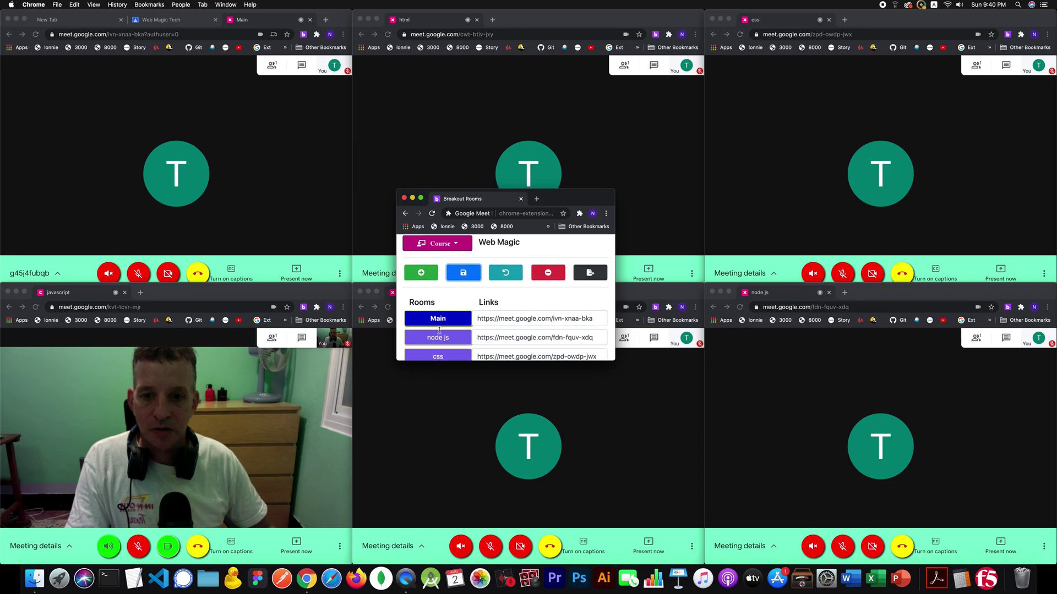
scroll(447, 341, down, 1)
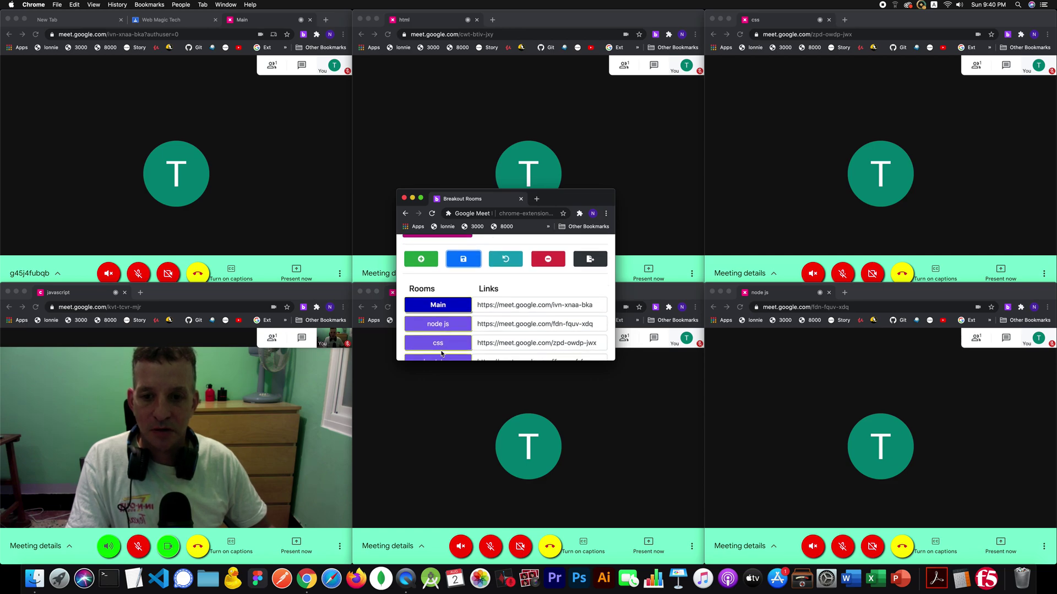
scroll(472, 324, up, 5)
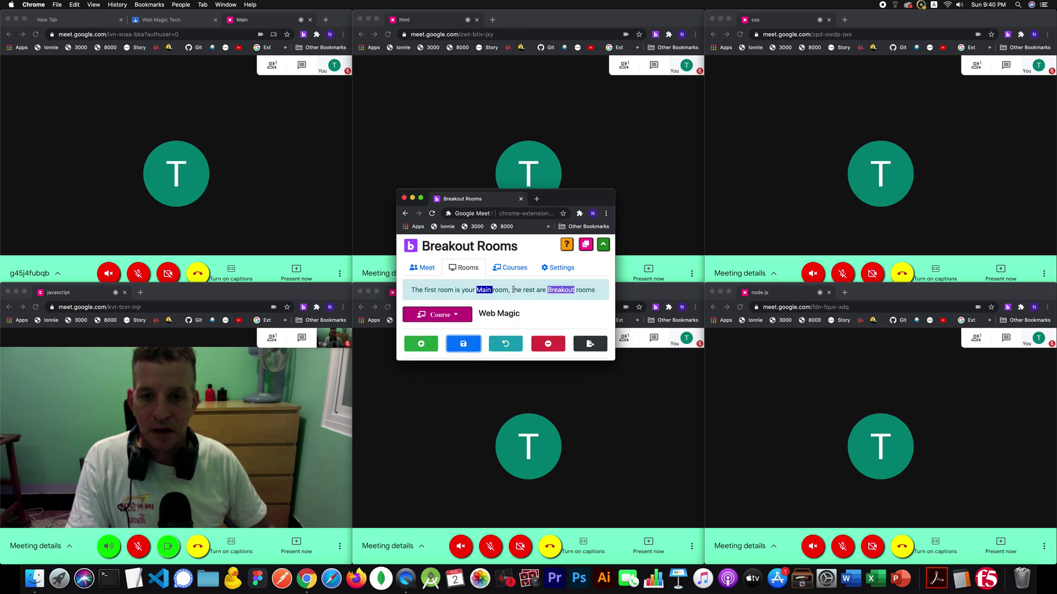
click(586, 246)
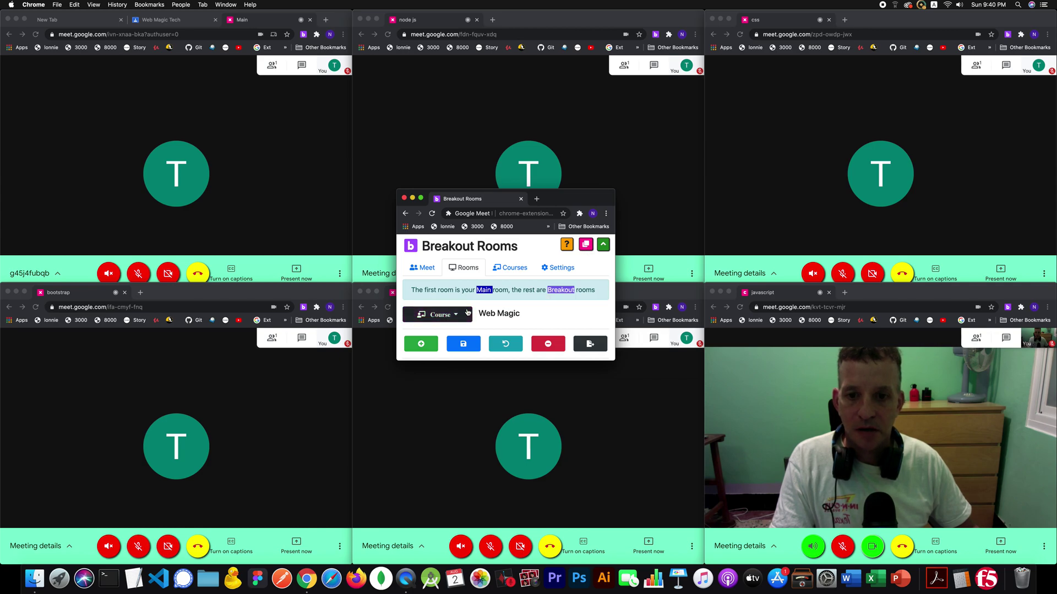
scroll(467, 312, down, 5)
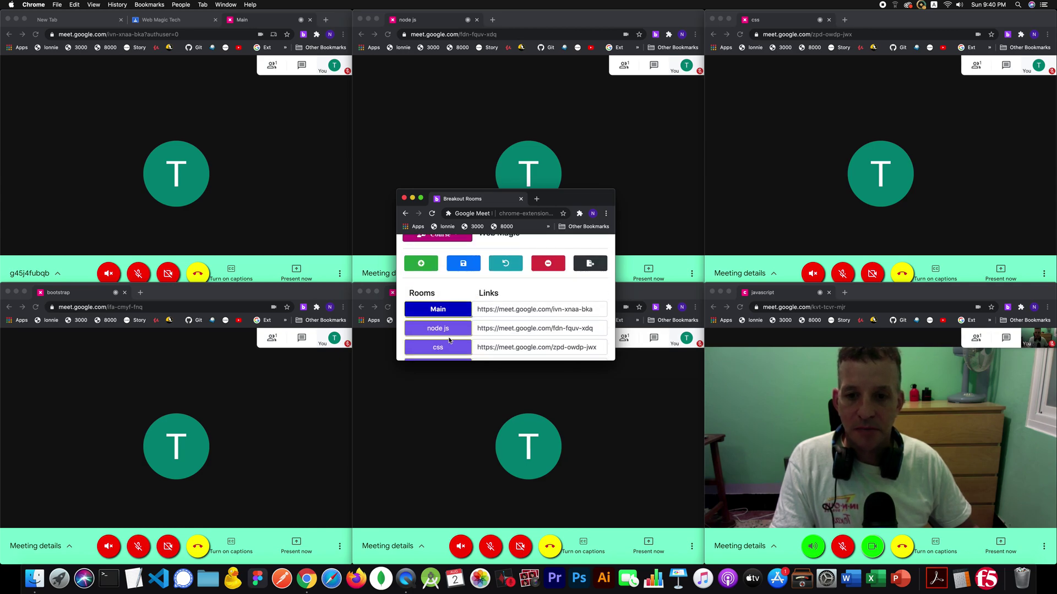
scroll(447, 347, down, 2)
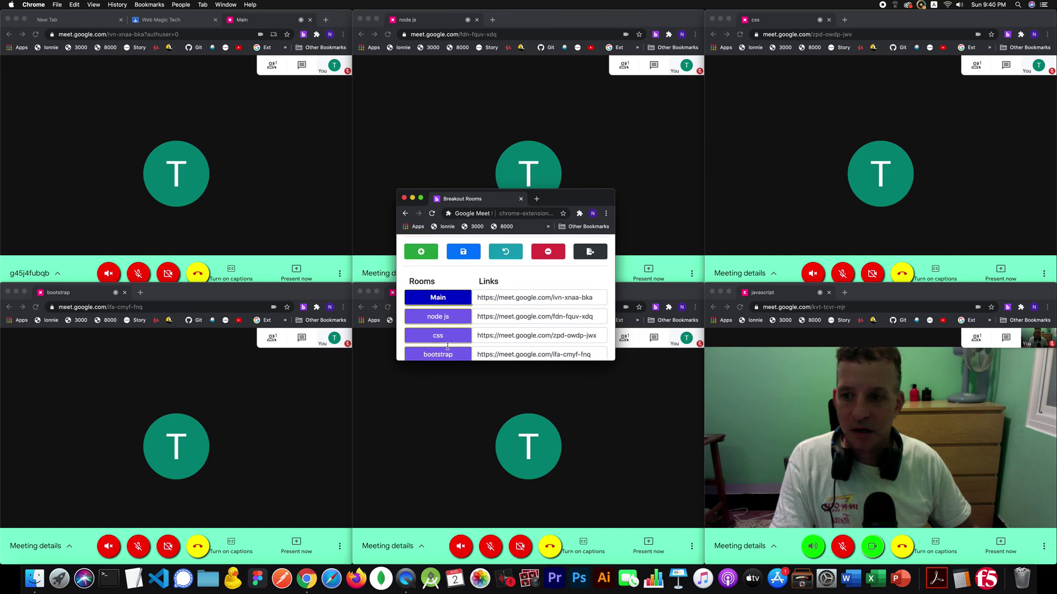
mouse_move(552, 202)
mouse_down()
mouse_move(673, 154)
mouse_move(628, 132)
mouse_move(497, 193)
mouse_move(553, 212)
mouse_up()
Step: Return to the room controls and switch the active room from bootstrap to css
scroll(610, 232, down, 5)
scroll(610, 232, up, 10)
click(423, 252)
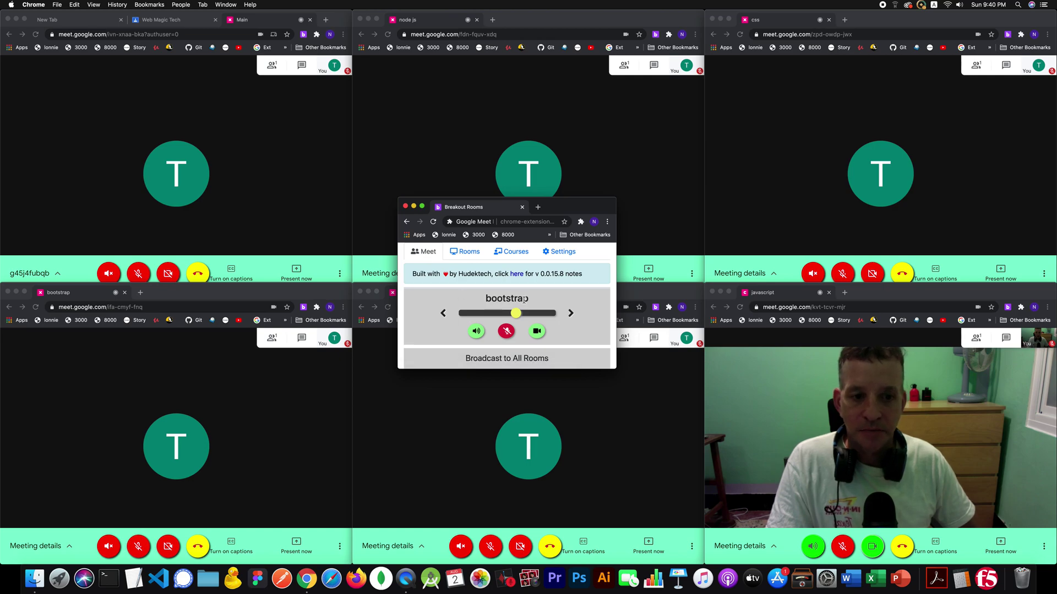
click(499, 313)
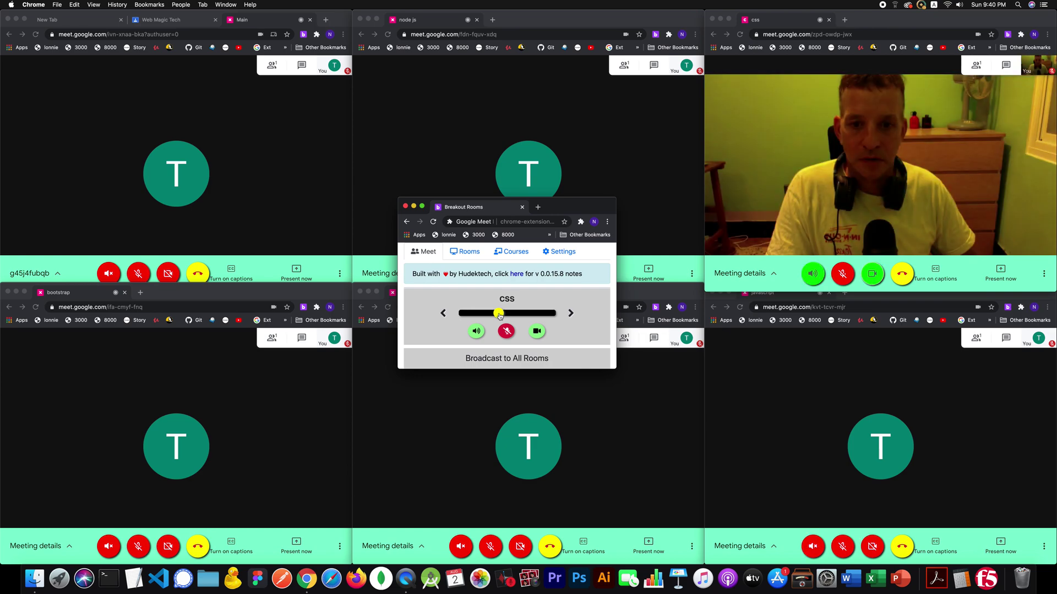
Step: Expand the 'css Room Participant Controls' section further down the popup
scroll(569, 306, down, 1)
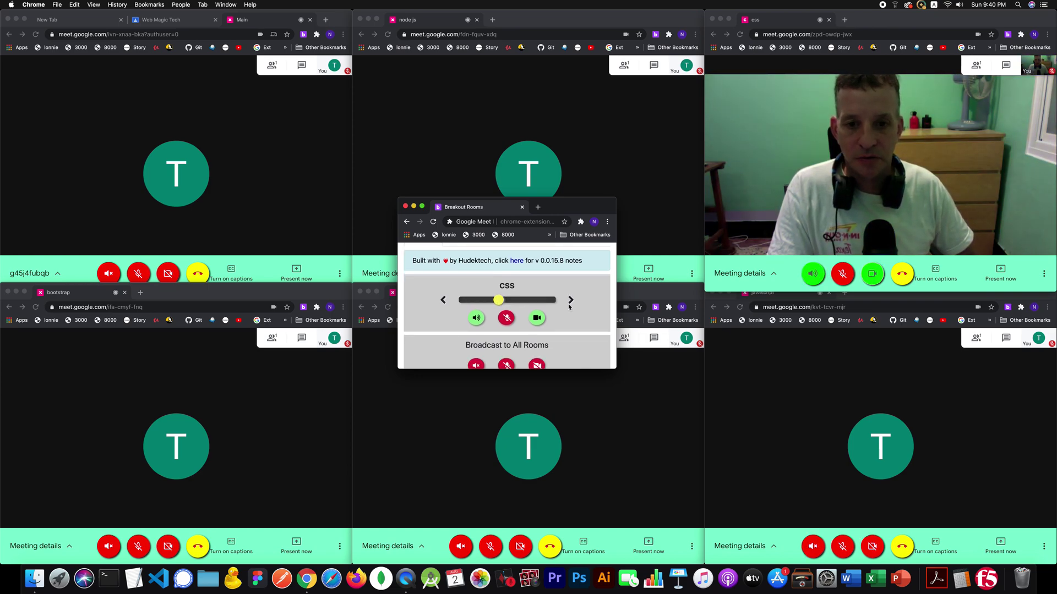
scroll(569, 306, down, 5)
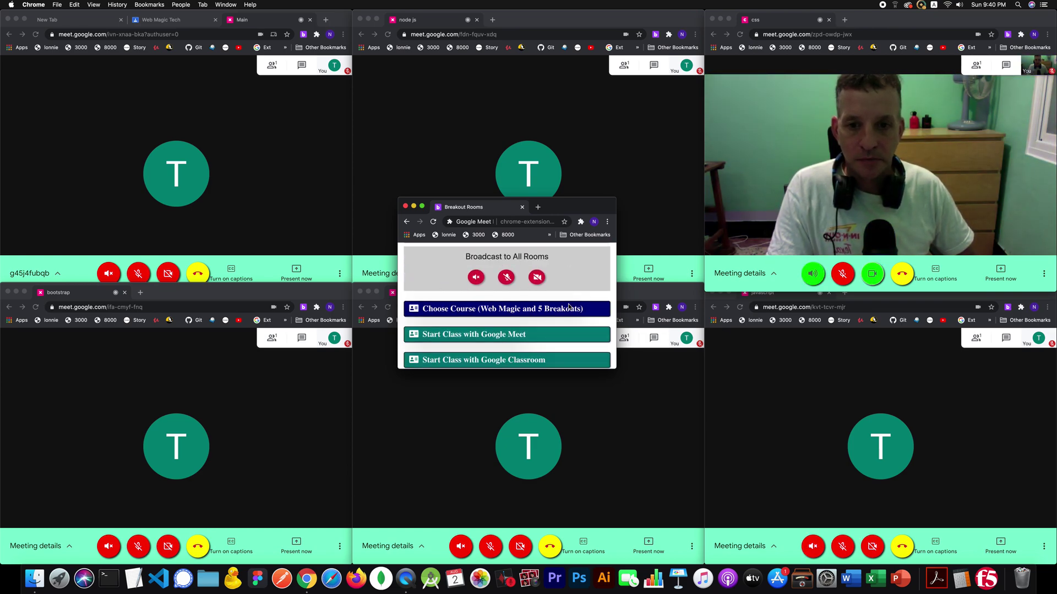
scroll(569, 307, down, 5)
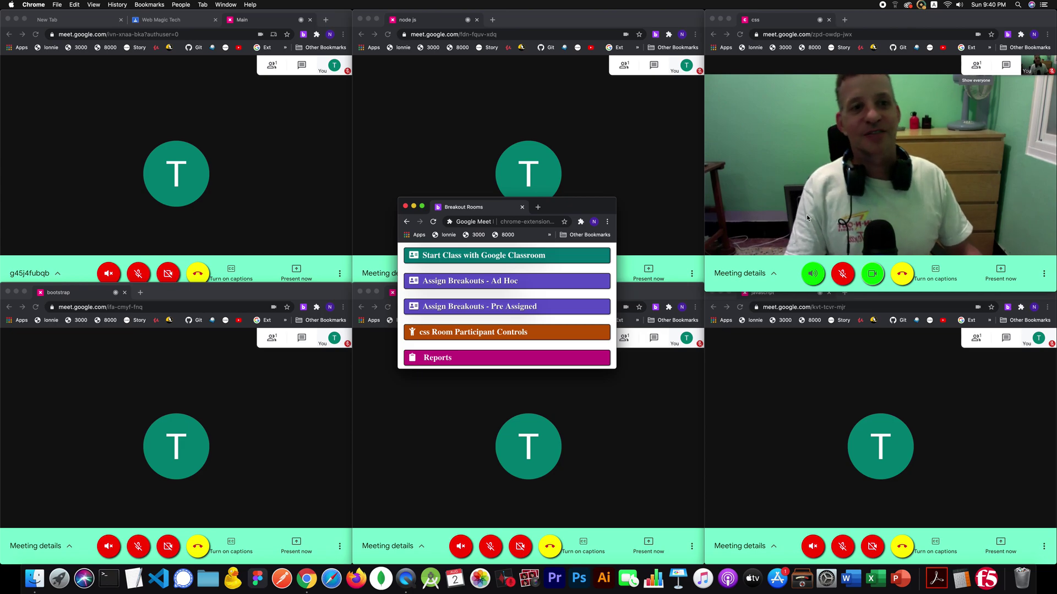
click(505, 332)
scroll(506, 333, down, 2)
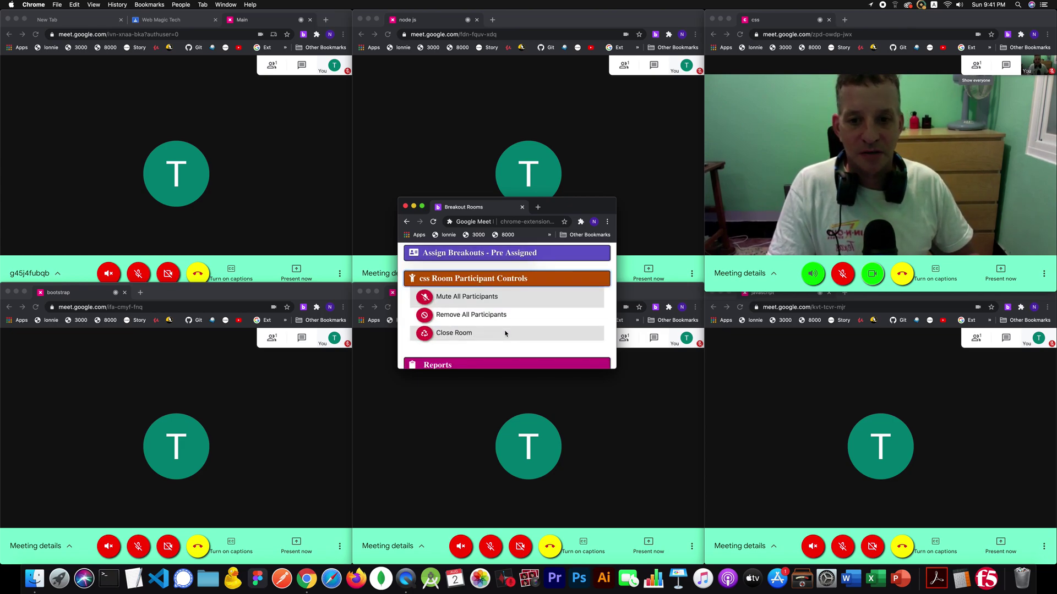
Step: Remove all css participants, dismiss the Add people dialog, and close the css room
click(425, 316)
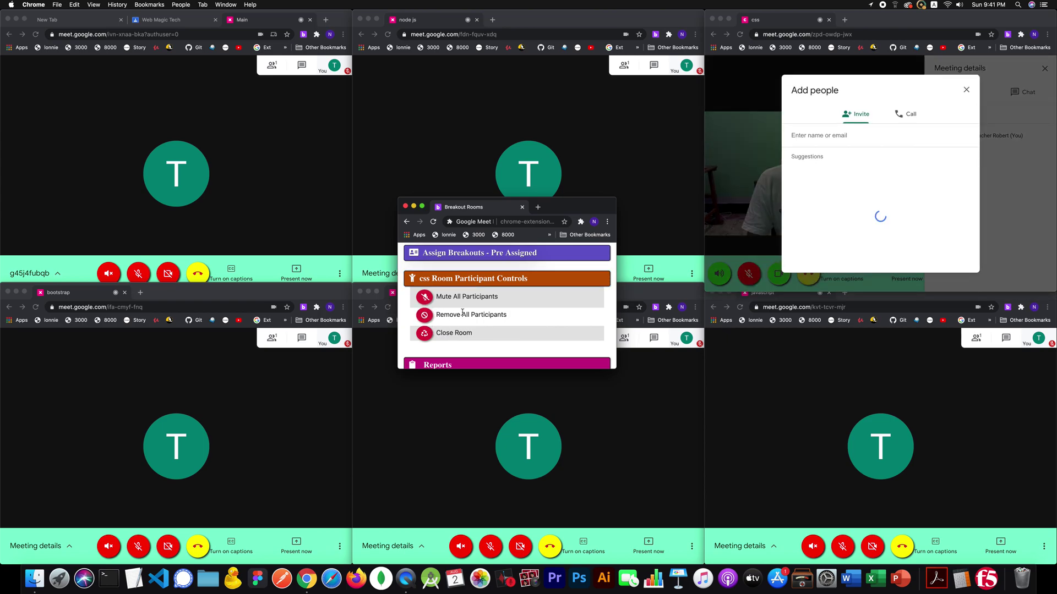
click(966, 91)
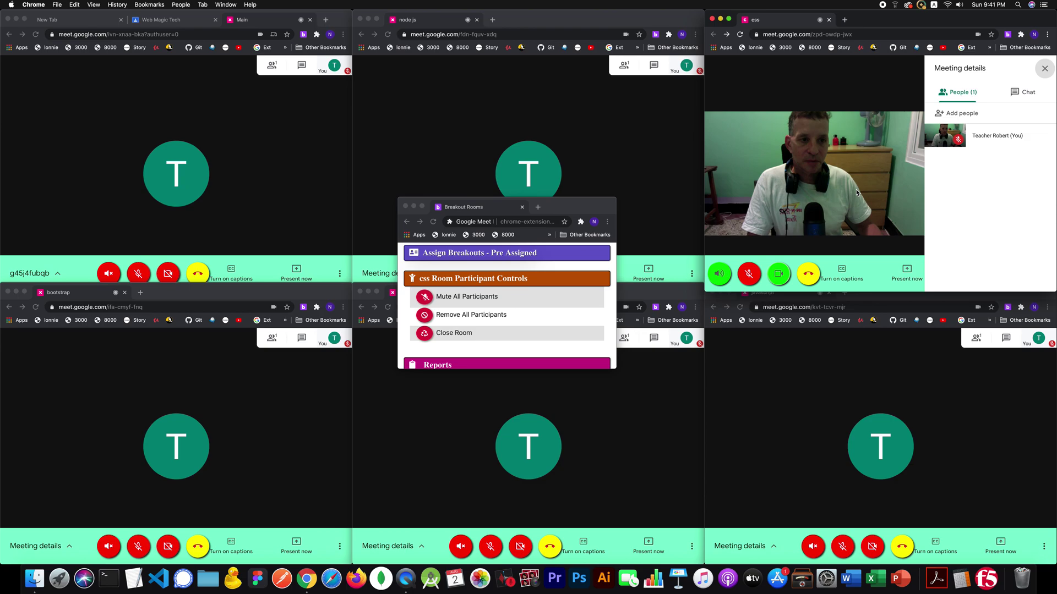
click(425, 335)
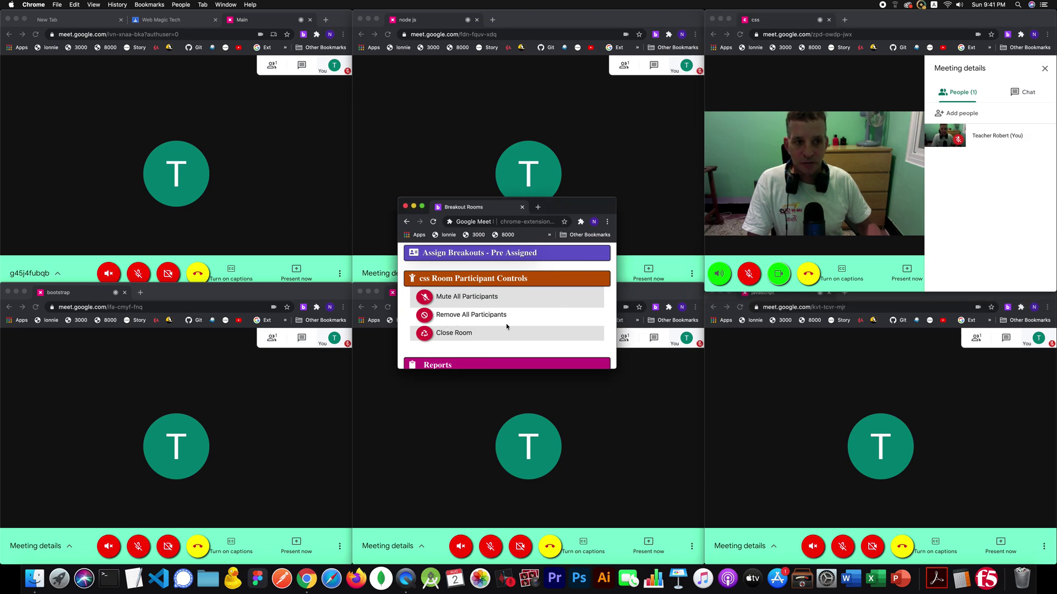
click(429, 339)
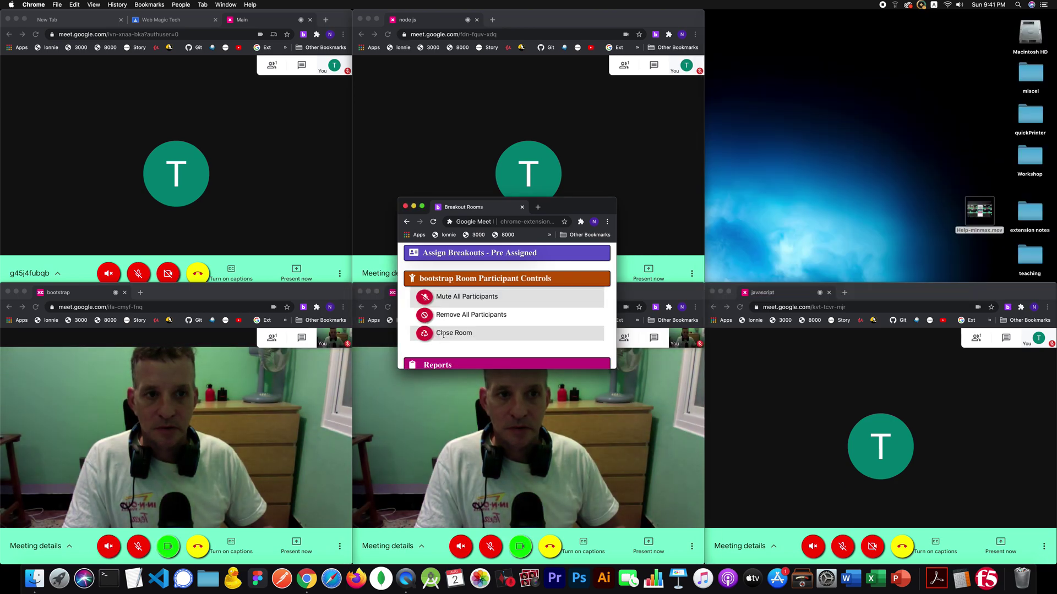
click(520, 279)
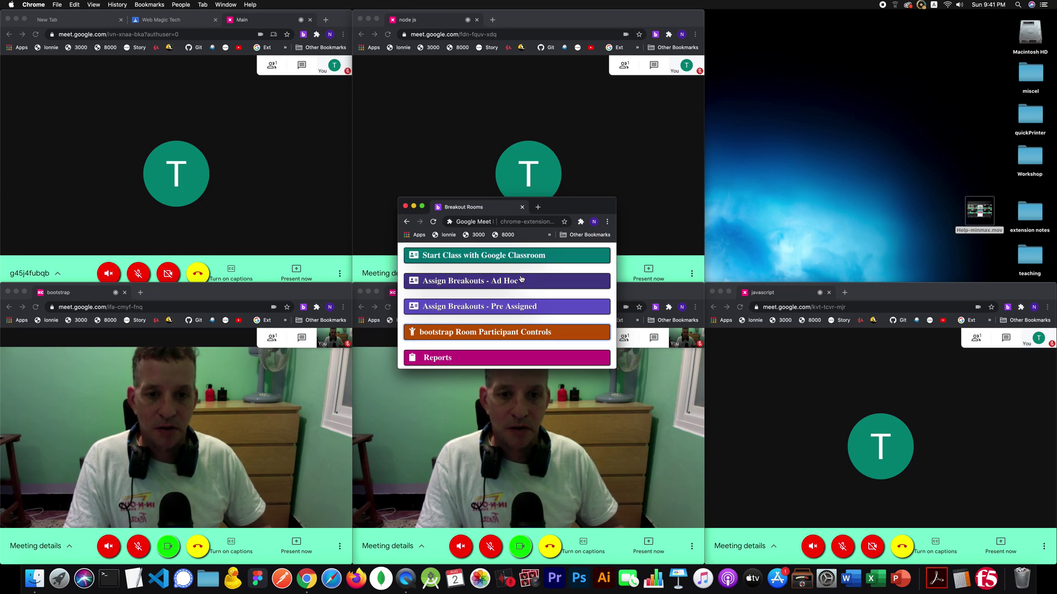
Step: Go back to the bootstrap room's switcher with its audio and video controls
click(490, 286)
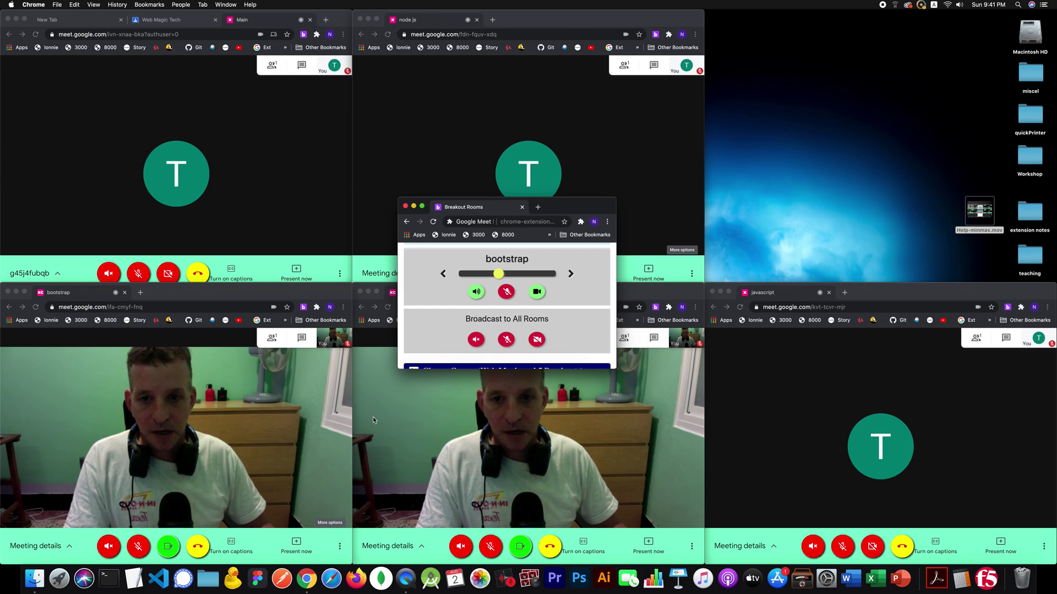
Step: Cycle the room slider through javascript, html, bootstrap, node js and Main, then slide toward javascript
click(530, 276)
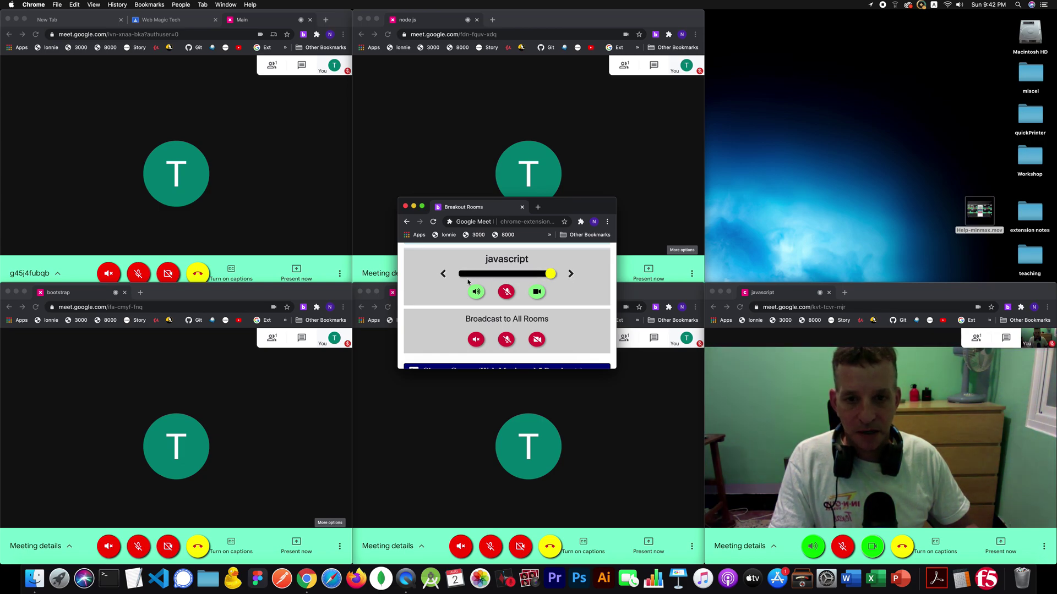
click(444, 274)
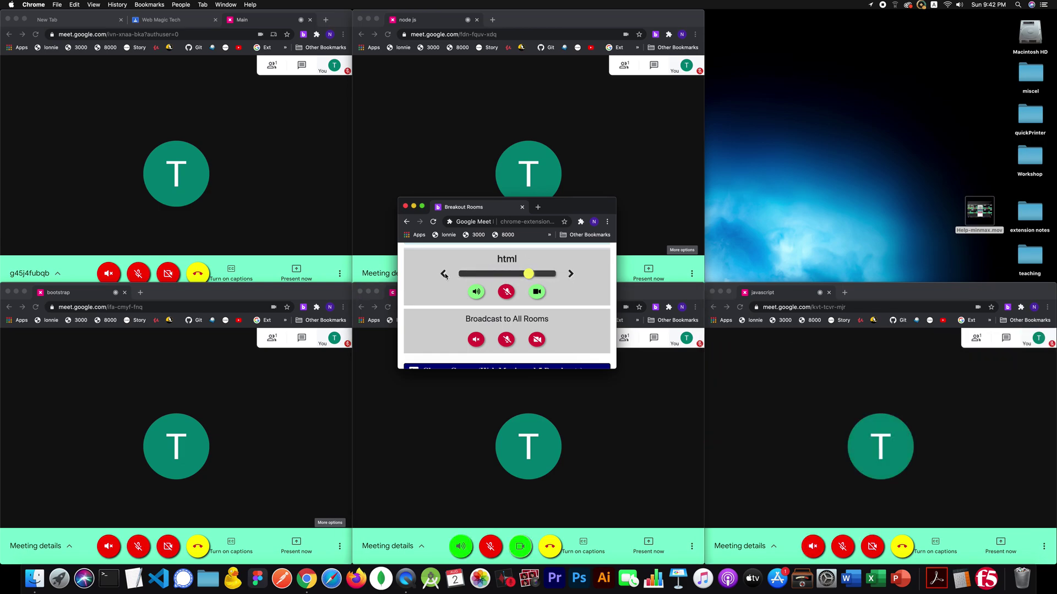
click(444, 275)
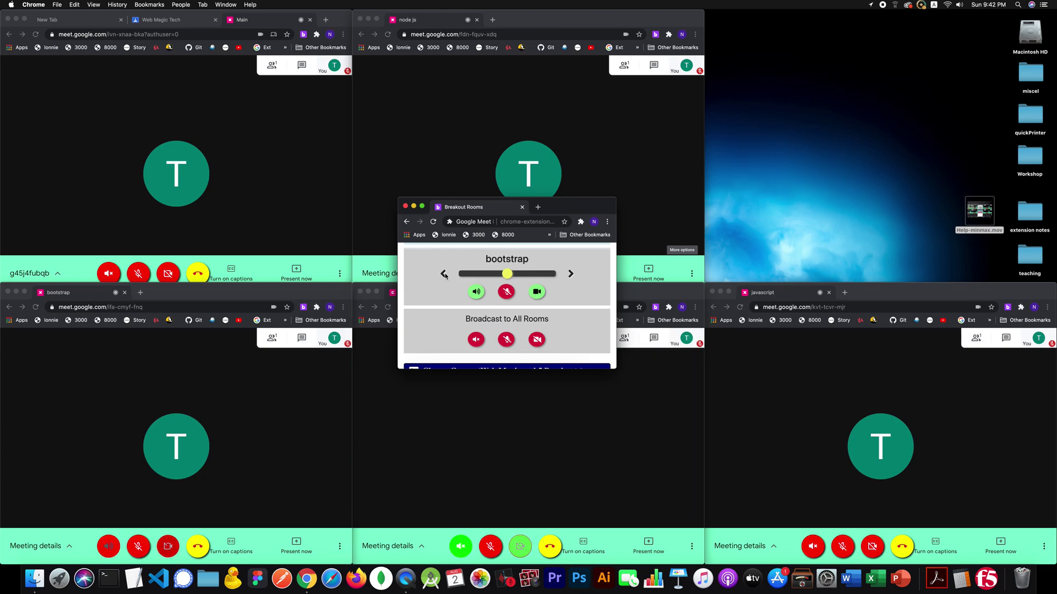
click(444, 275)
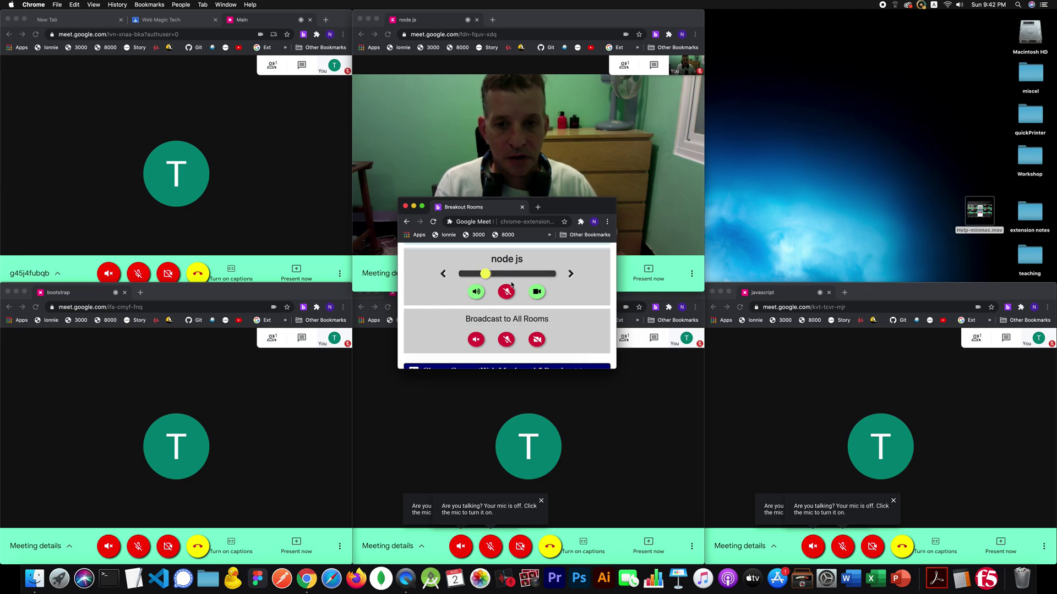
click(570, 273)
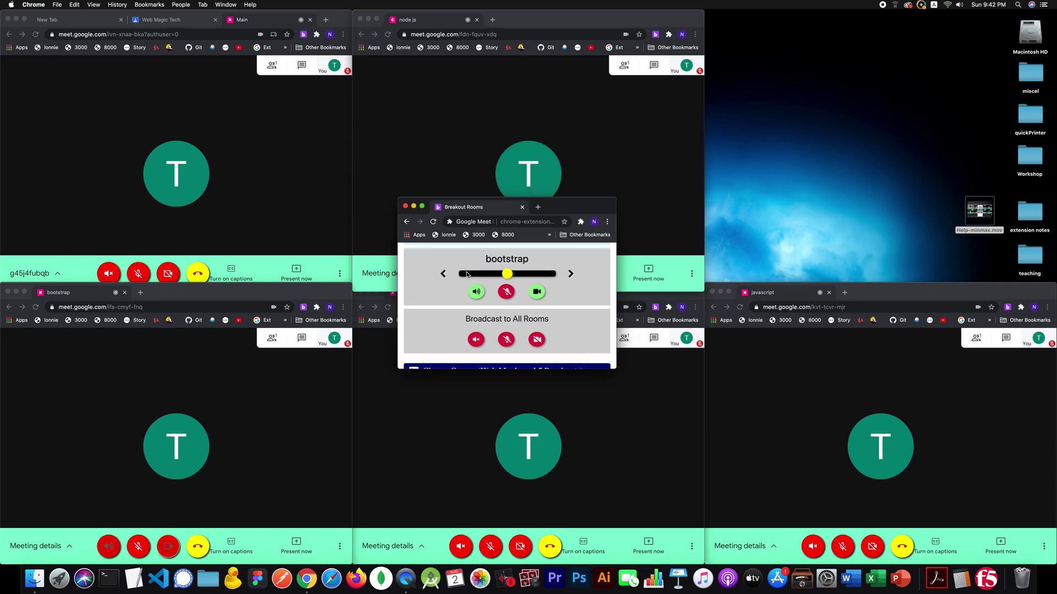
click(443, 274)
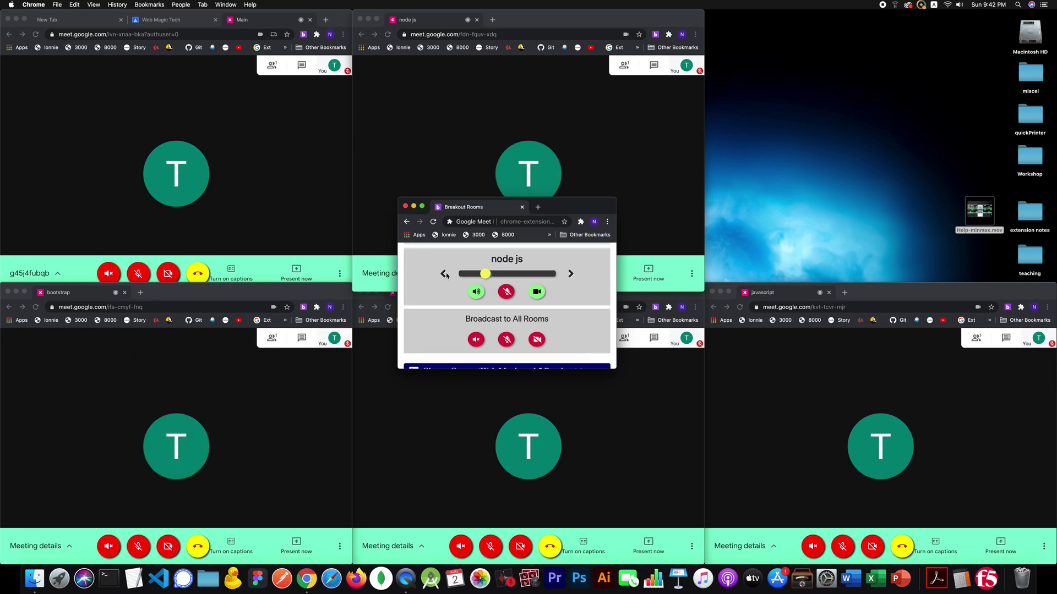
click(444, 273)
click(570, 274)
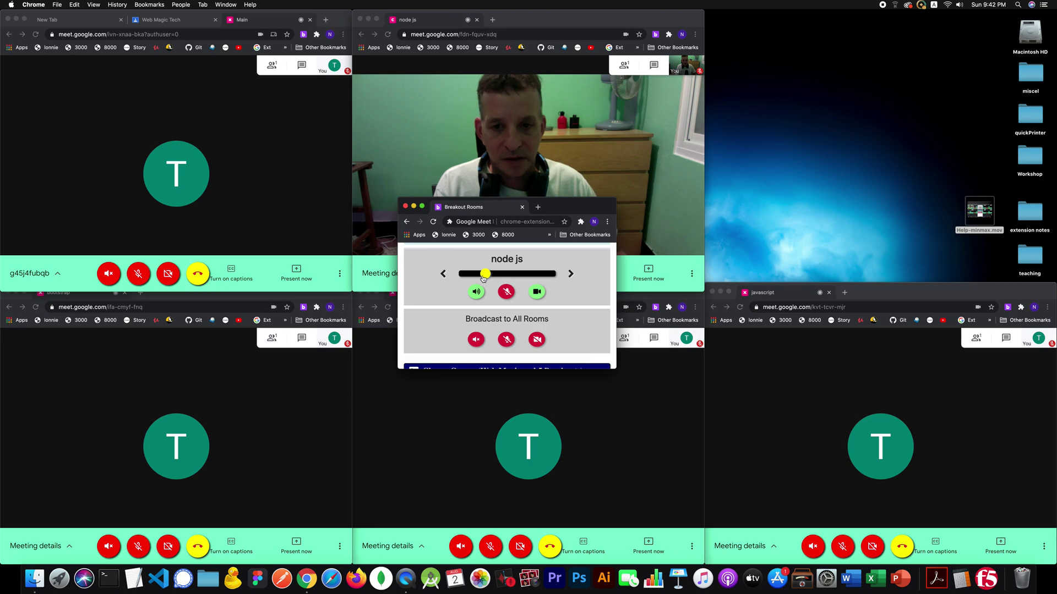
drag(484, 273, 506, 274)
Step: Step the room slider through bootstrap, node js and html, then jump to javascript
click(537, 292)
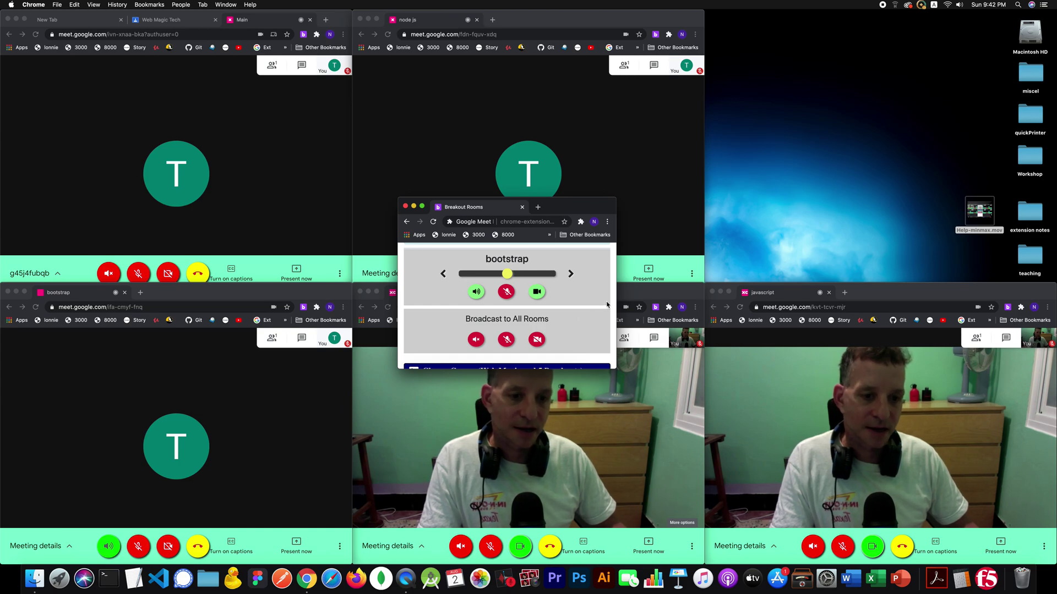
click(443, 274)
click(571, 274)
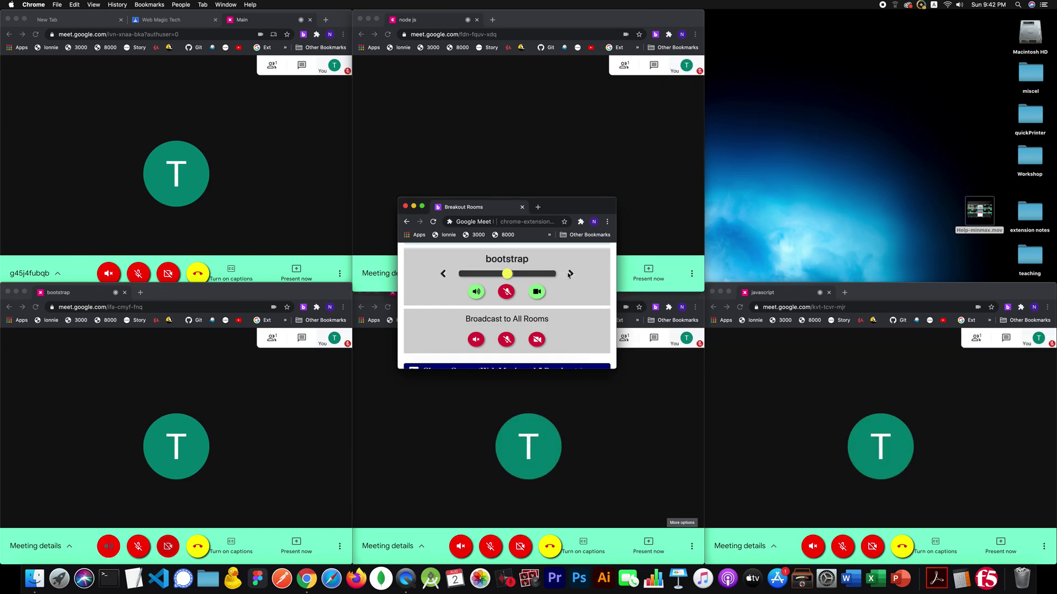
click(569, 274)
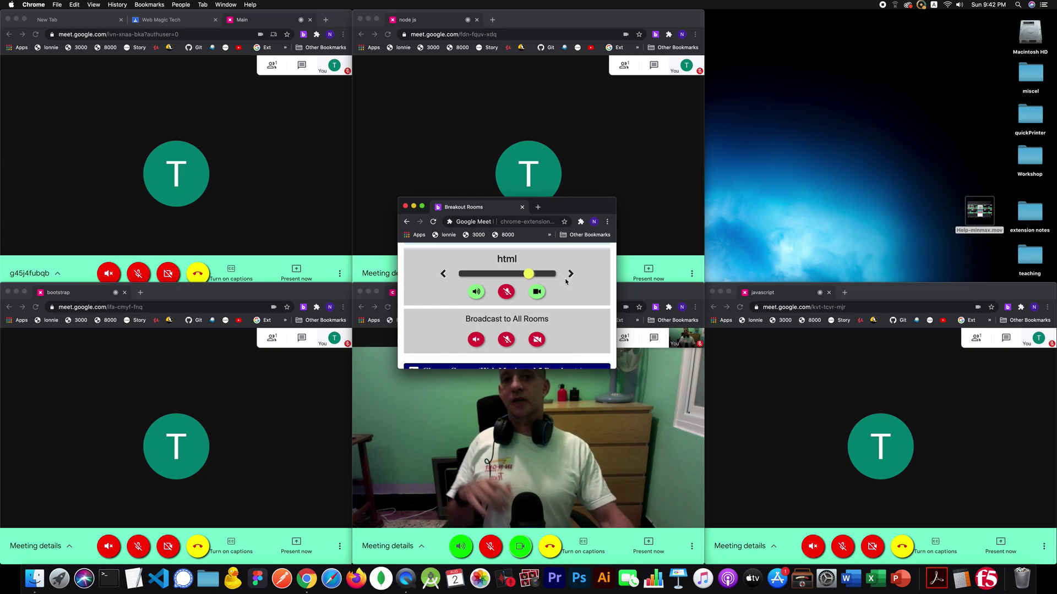
scroll(566, 281, up, 2)
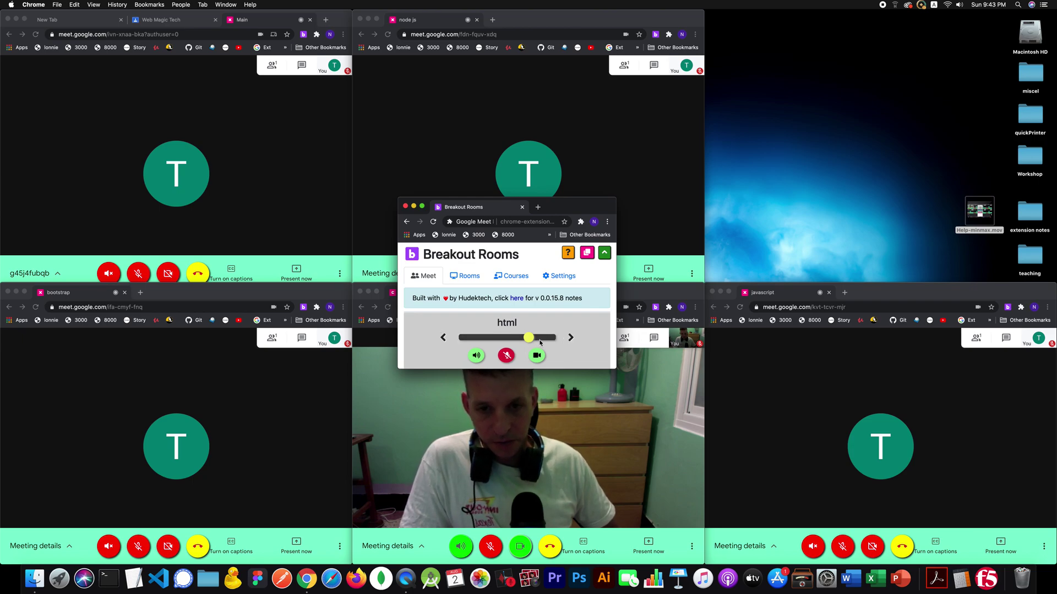
click(571, 337)
Step: Hop across the room slider between the Main, bootstrap, html, javascript and node js rooms
click(443, 338)
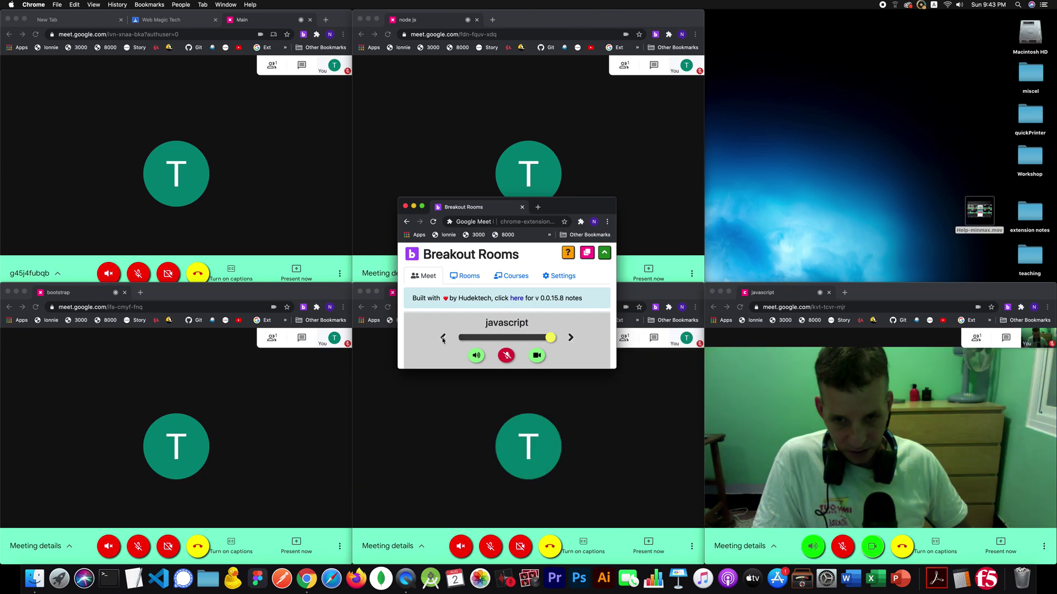
click(571, 338)
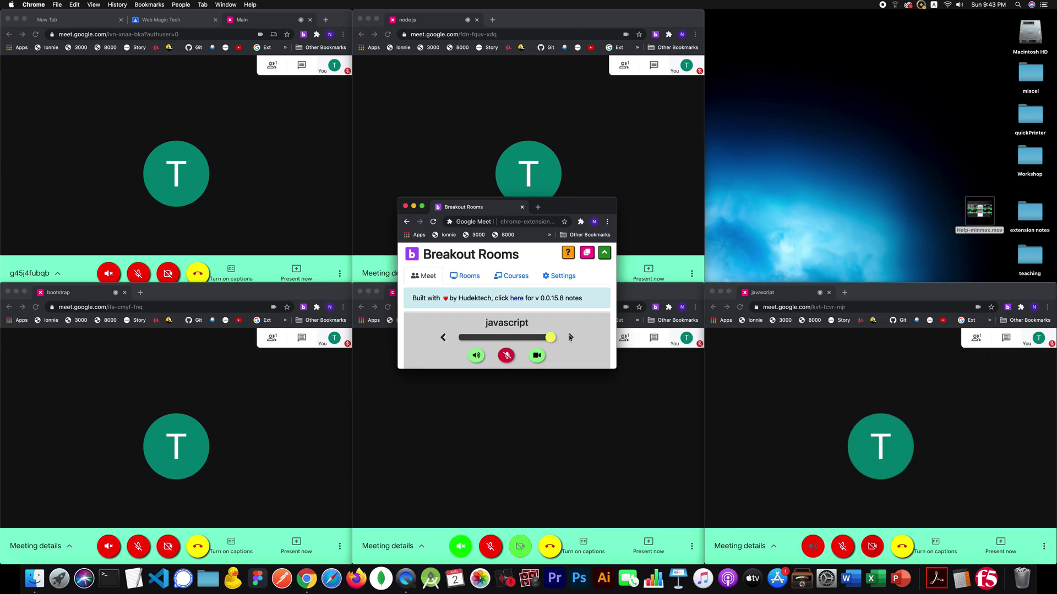
click(570, 337)
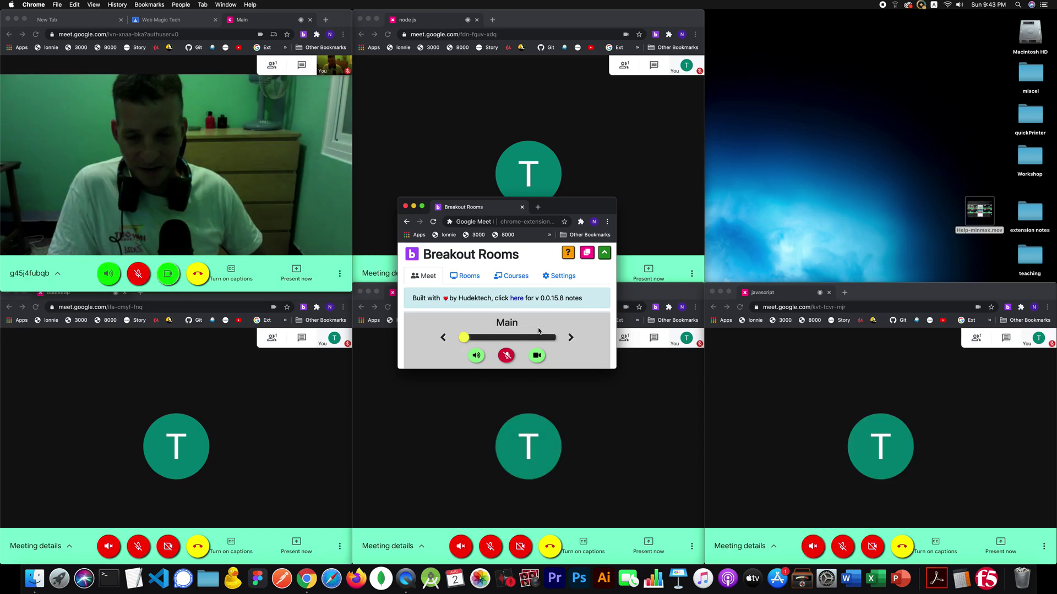
click(491, 337)
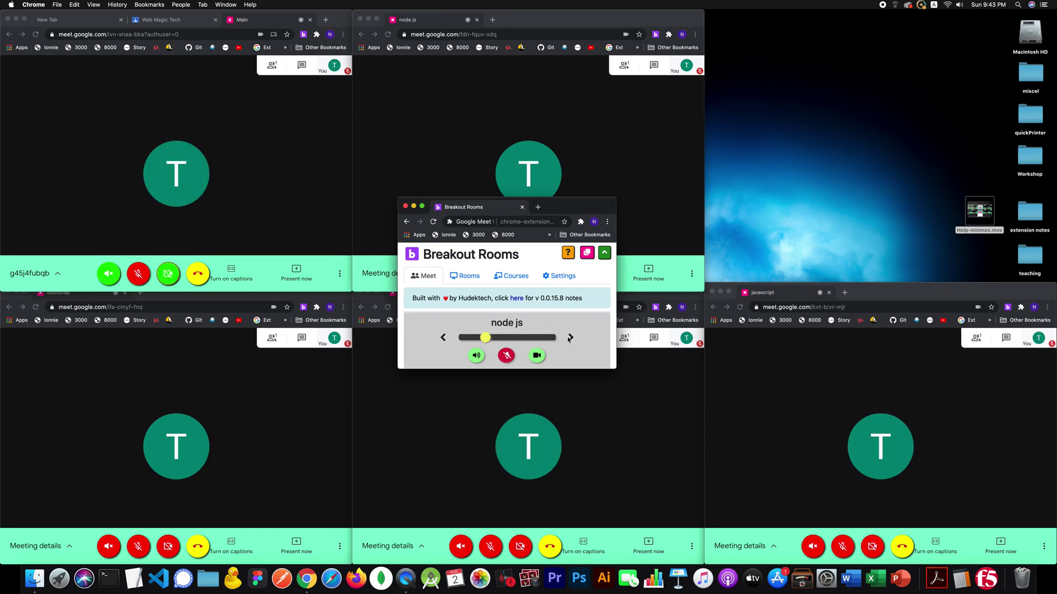
click(478, 339)
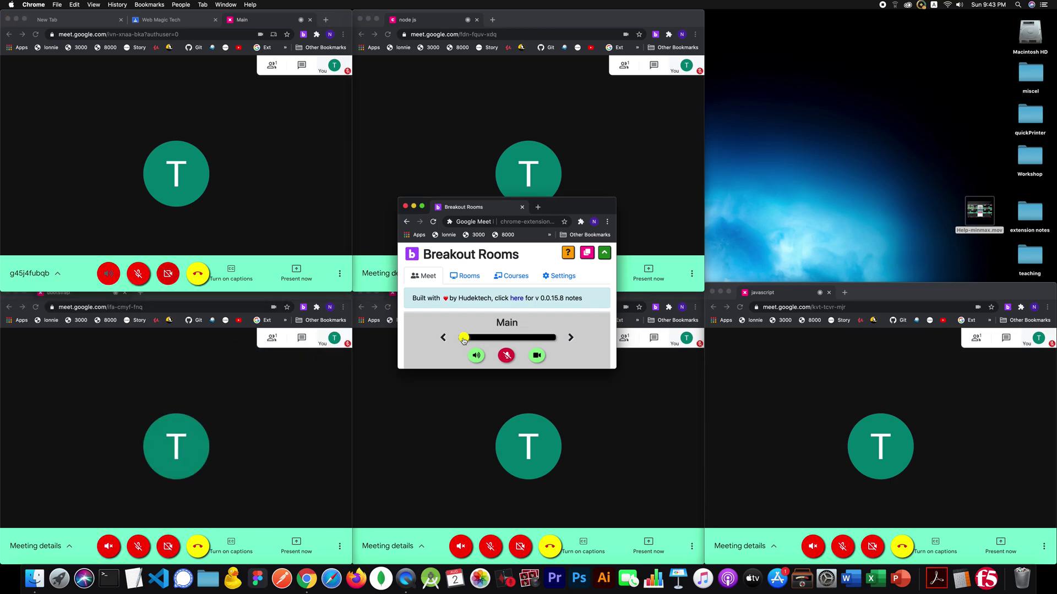
click(554, 336)
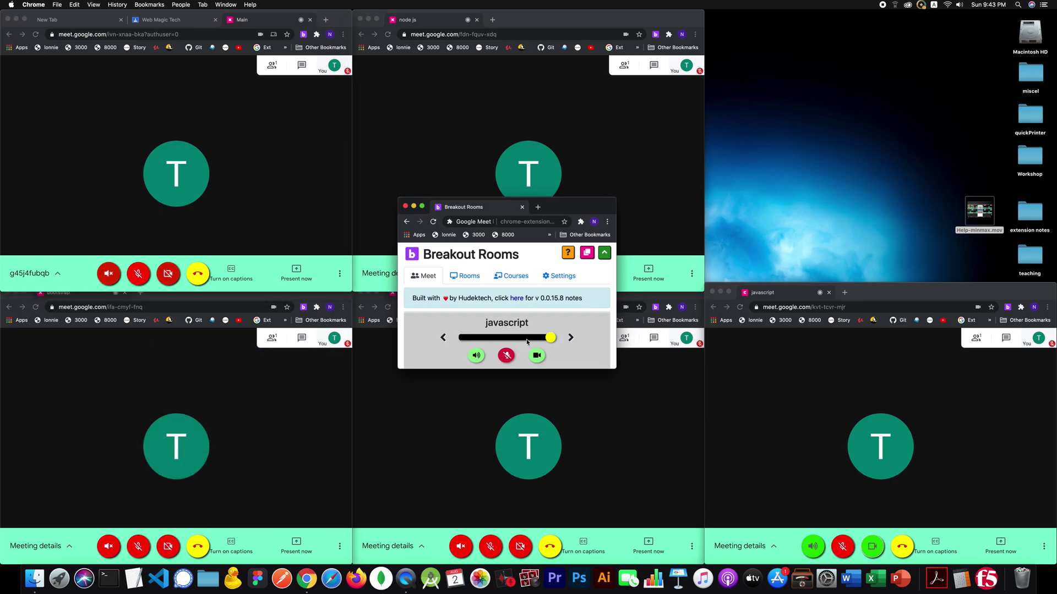
click(480, 340)
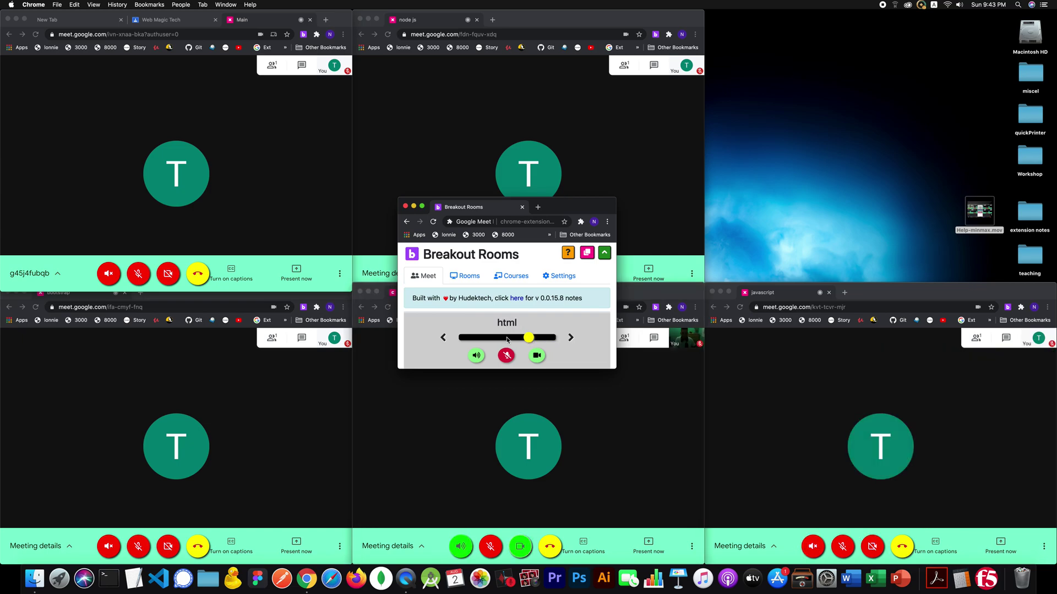
click(480, 341)
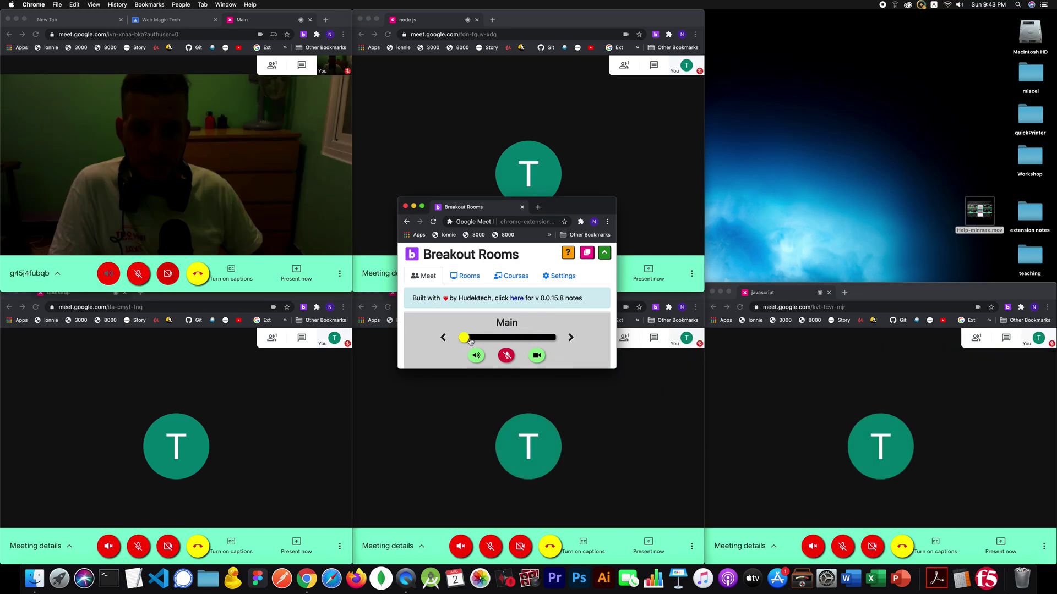
click(542, 338)
click(505, 339)
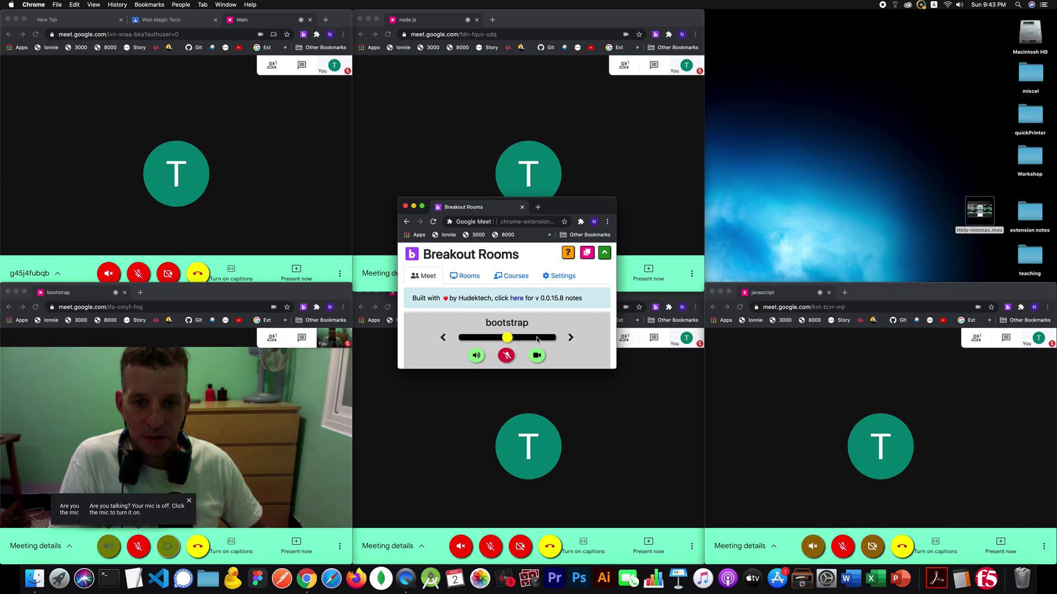
click(533, 341)
click(509, 340)
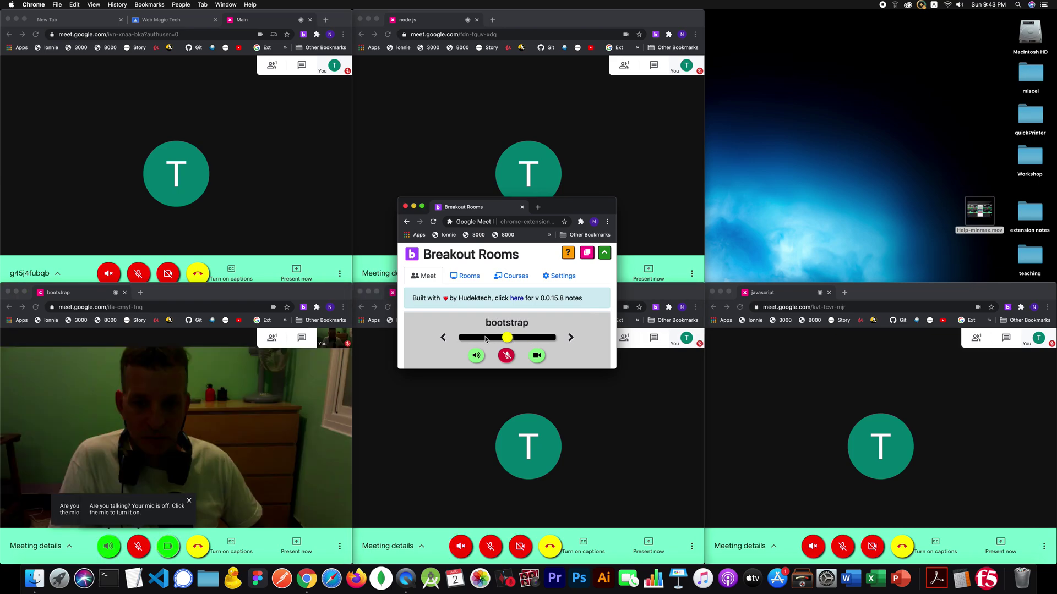
click(500, 339)
click(507, 339)
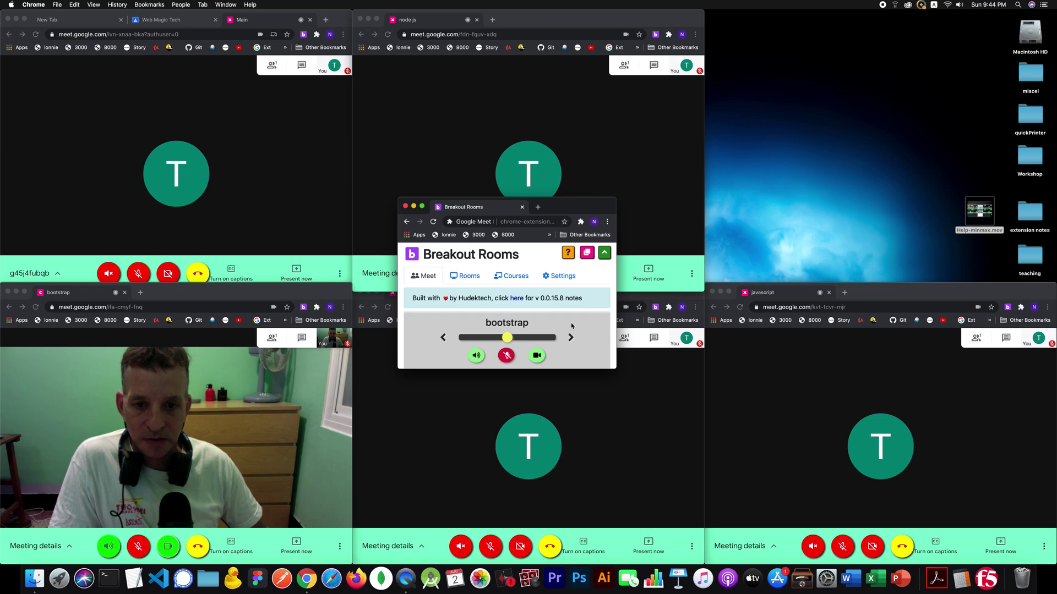
Step: Cycle through the rooms once more and settle on node js as the active room
click(479, 337)
click(517, 341)
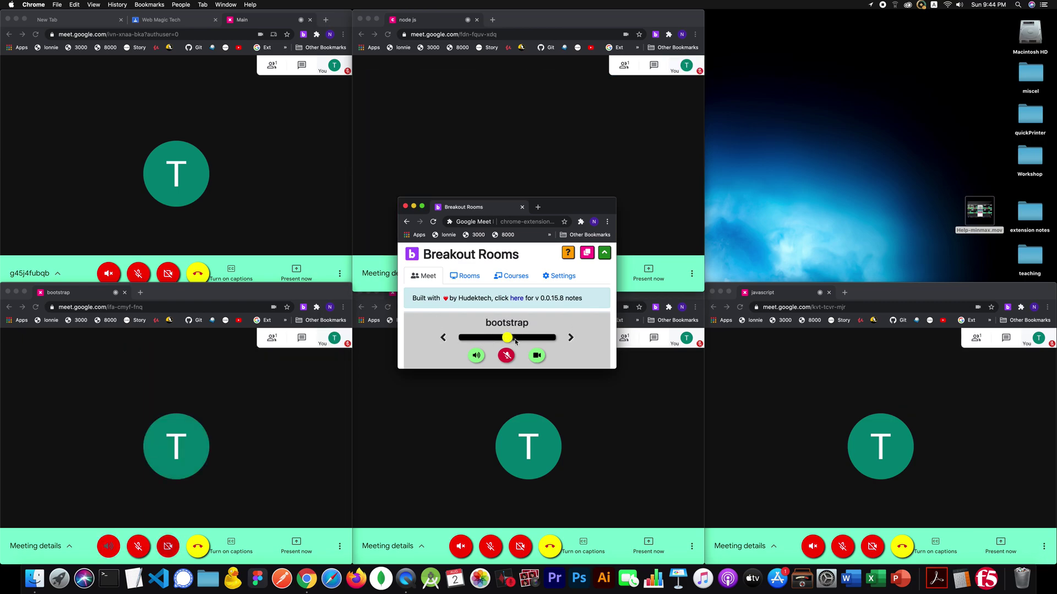
click(571, 338)
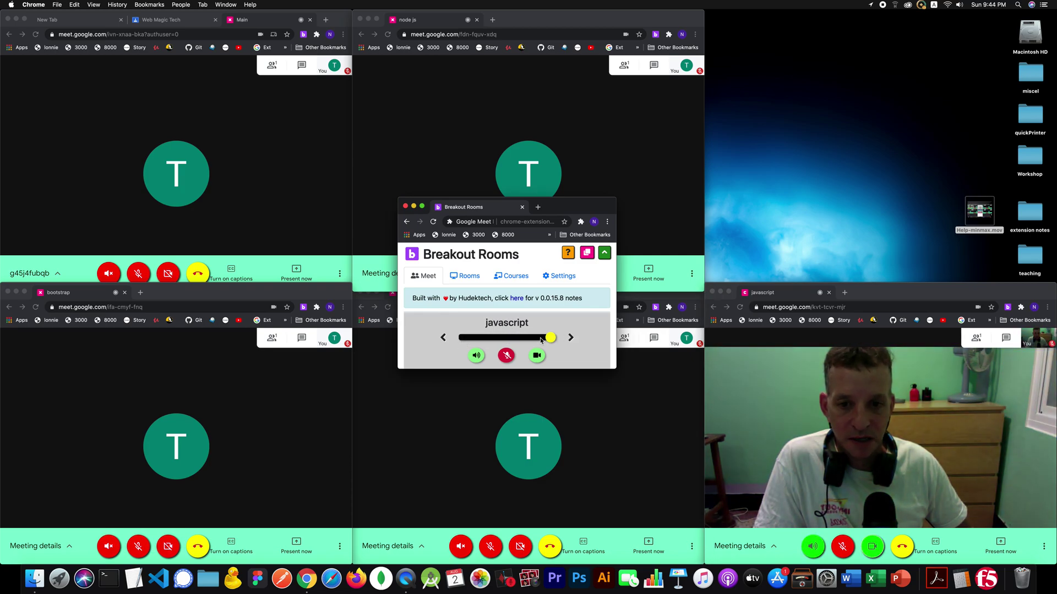
click(464, 340)
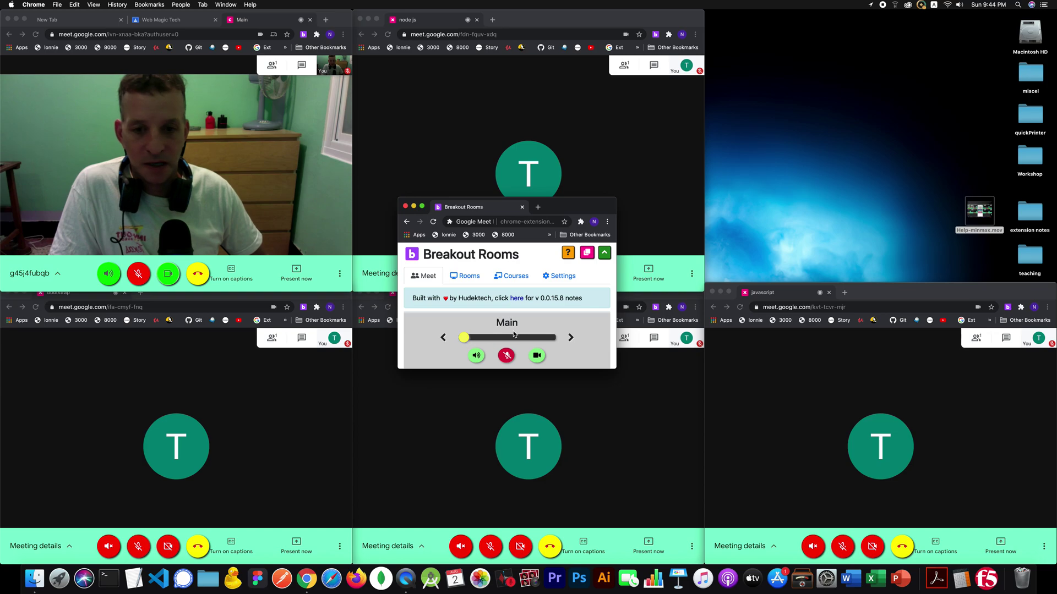
click(509, 340)
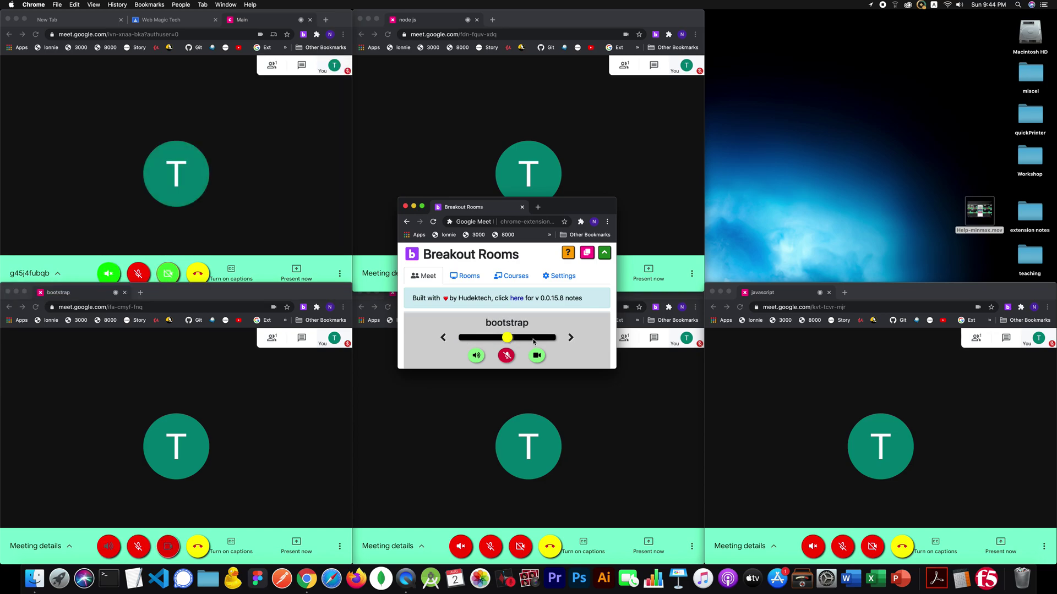
key(Right)
click(478, 339)
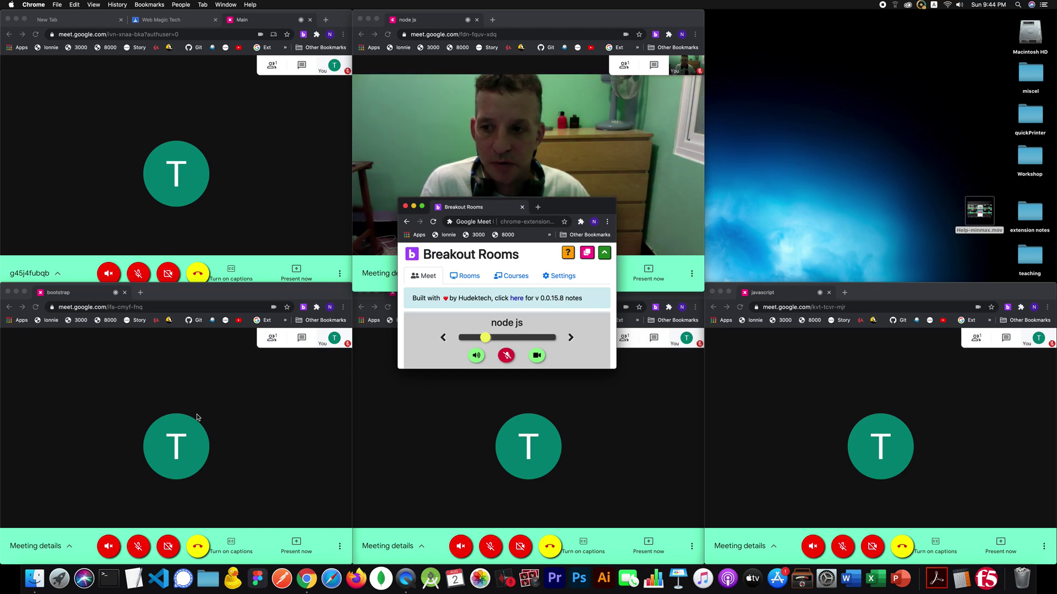
Step: Close the bootstrap room's window and retile the remaining room windows
click(100, 380)
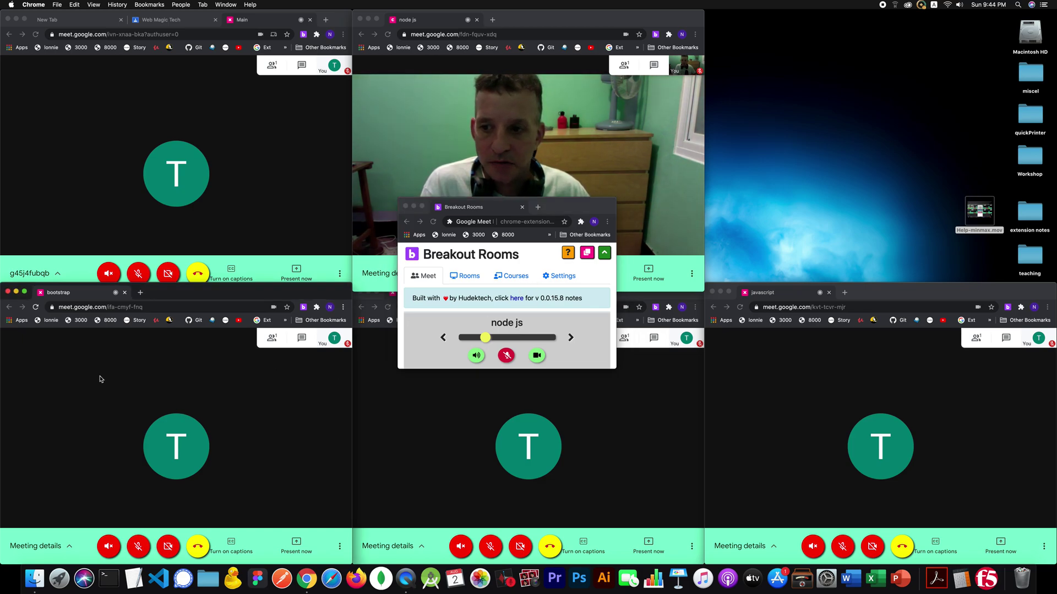
click(8, 292)
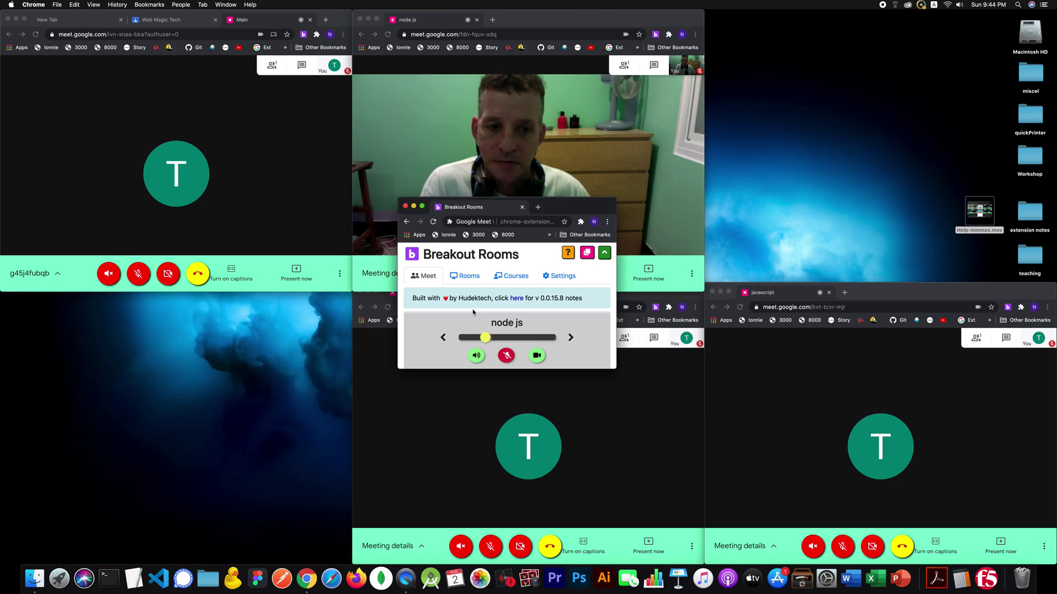
click(588, 254)
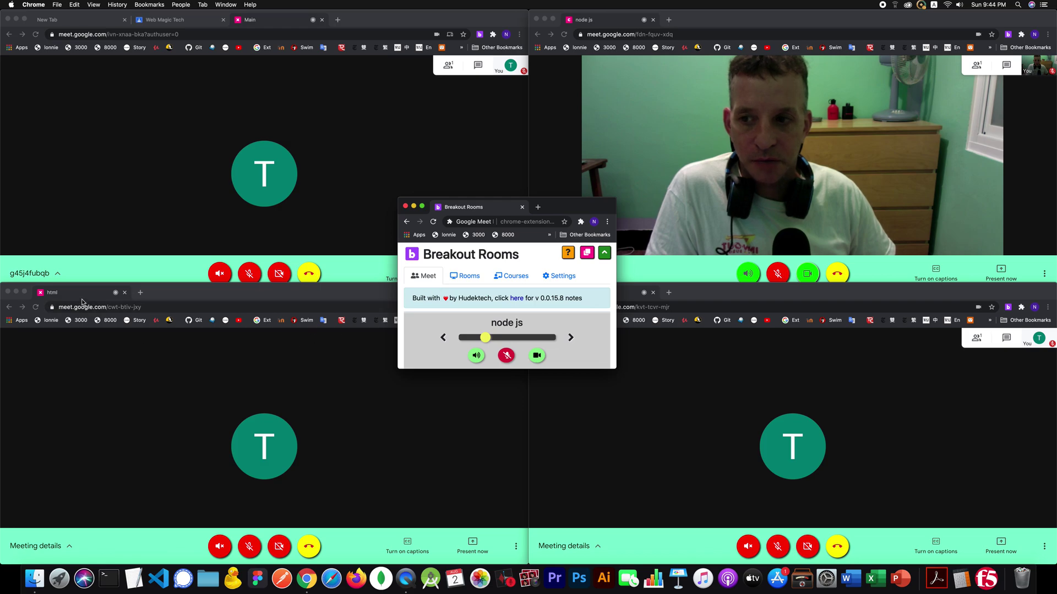
Step: Move the html and javascript rooms into the node js window as tabs
drag(82, 293, 650, 32)
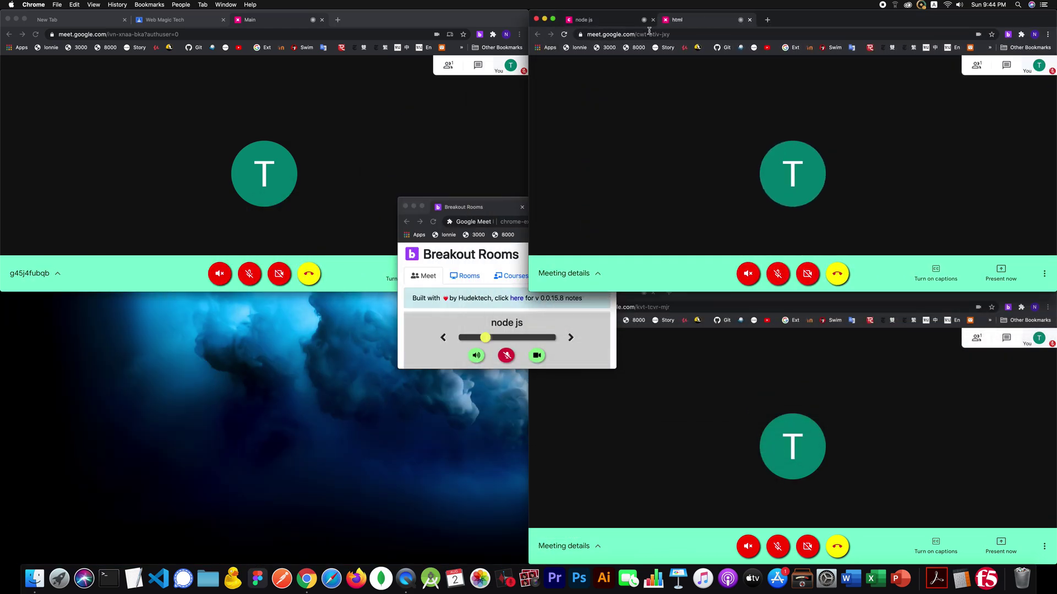
click(686, 352)
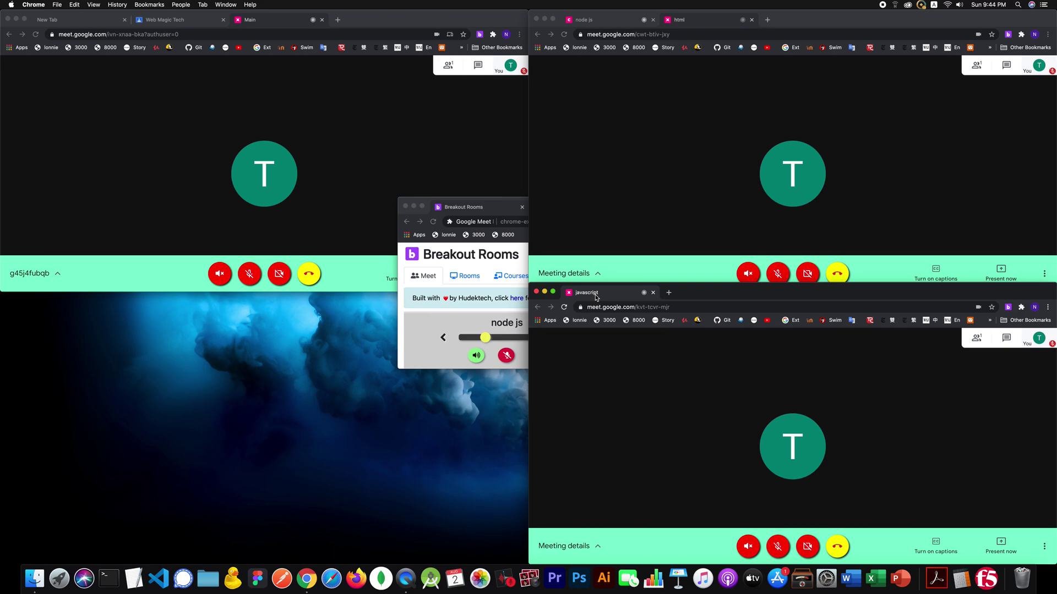
drag(596, 298, 792, 20)
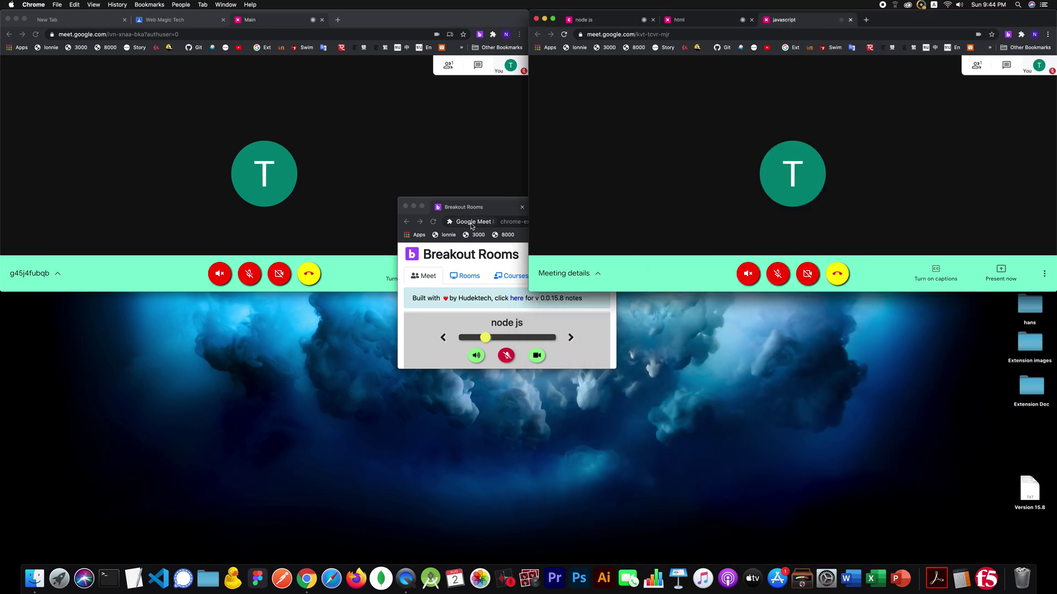
Step: Move the panel lower-left, open display Settings, try Re-Tile and dismiss its warning
click(491, 207)
drag(574, 211, 469, 245)
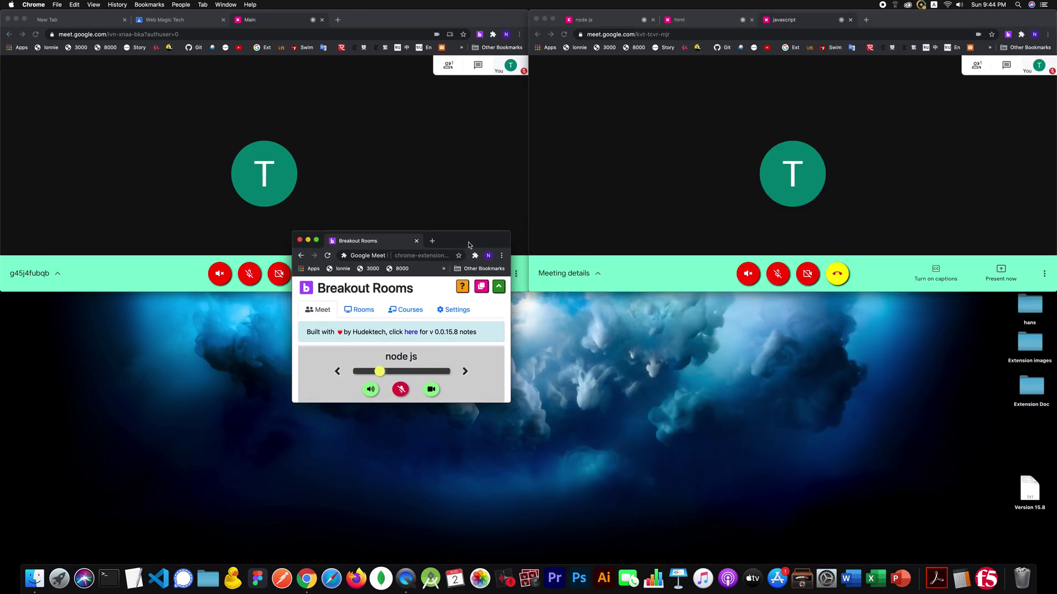
click(454, 309)
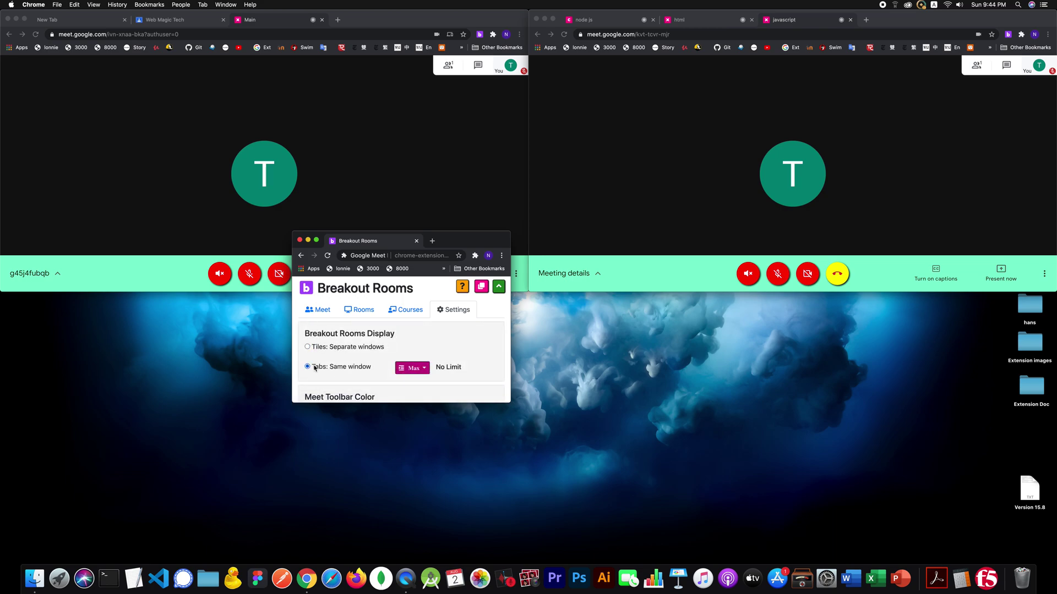
click(481, 286)
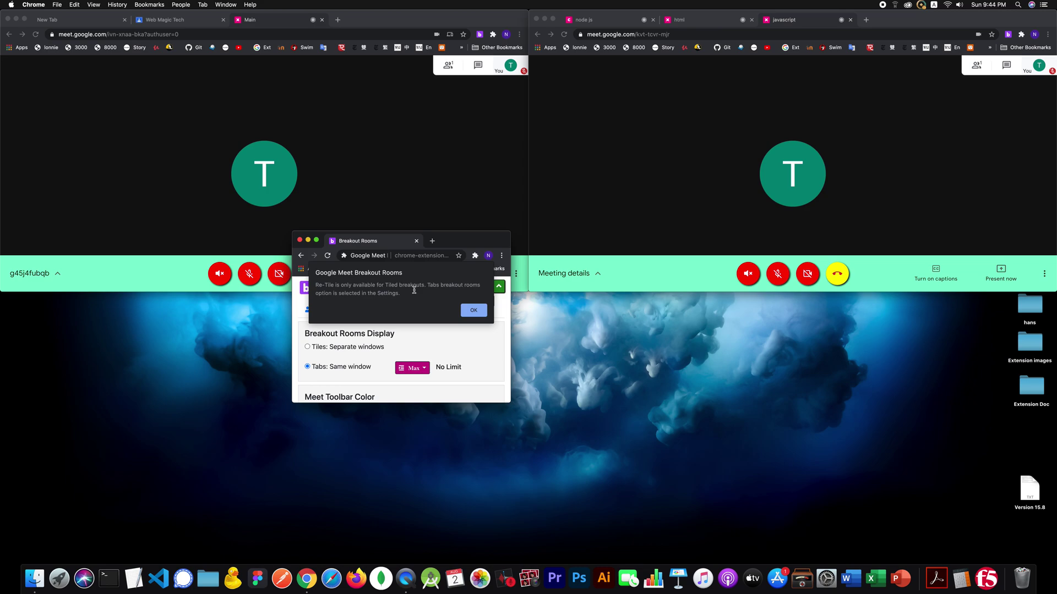
click(472, 310)
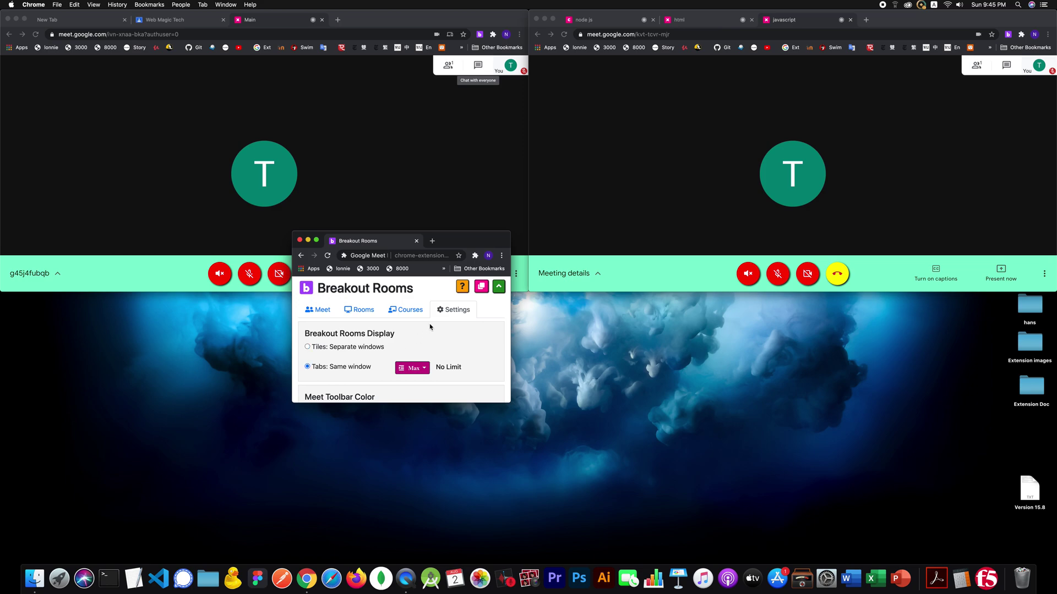
Step: Dismiss the Re-Tile warning again, move Main lower right and enlarge the three-room window
click(480, 286)
click(477, 309)
drag(401, 27, 1016, 353)
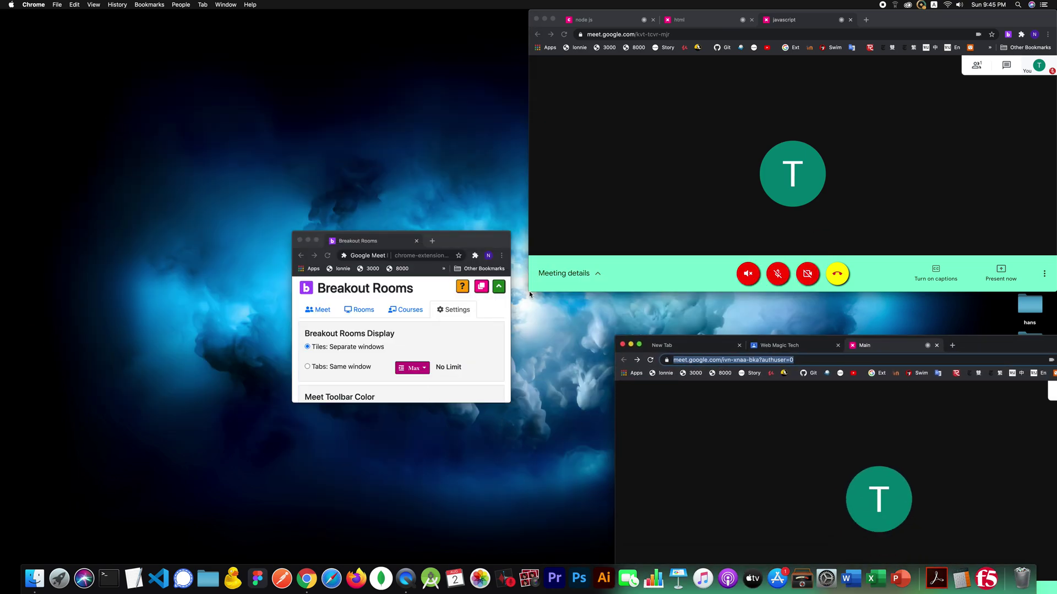
click(548, 250)
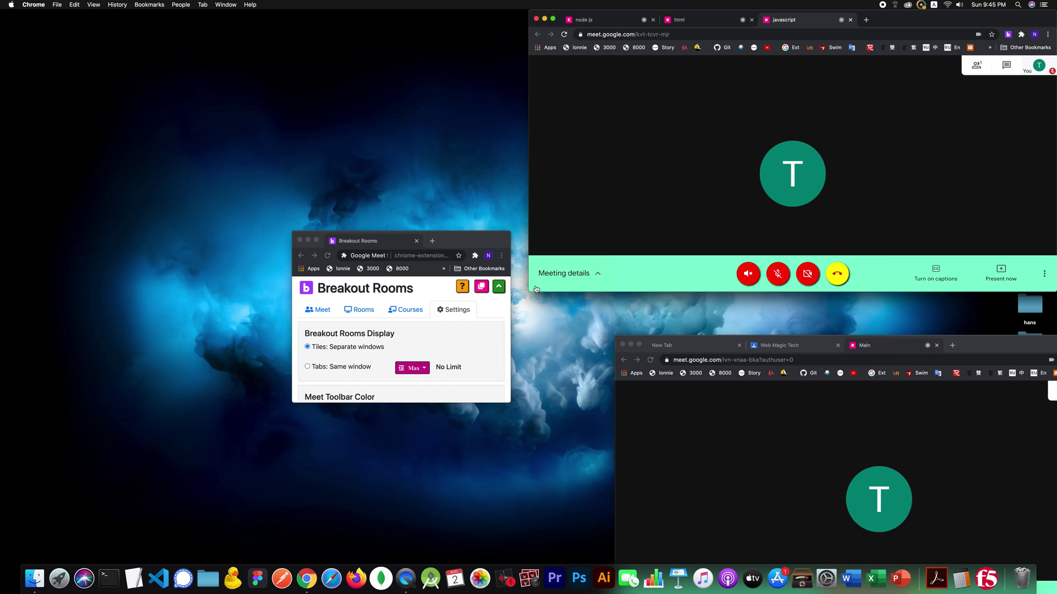
drag(529, 290, 91, 488)
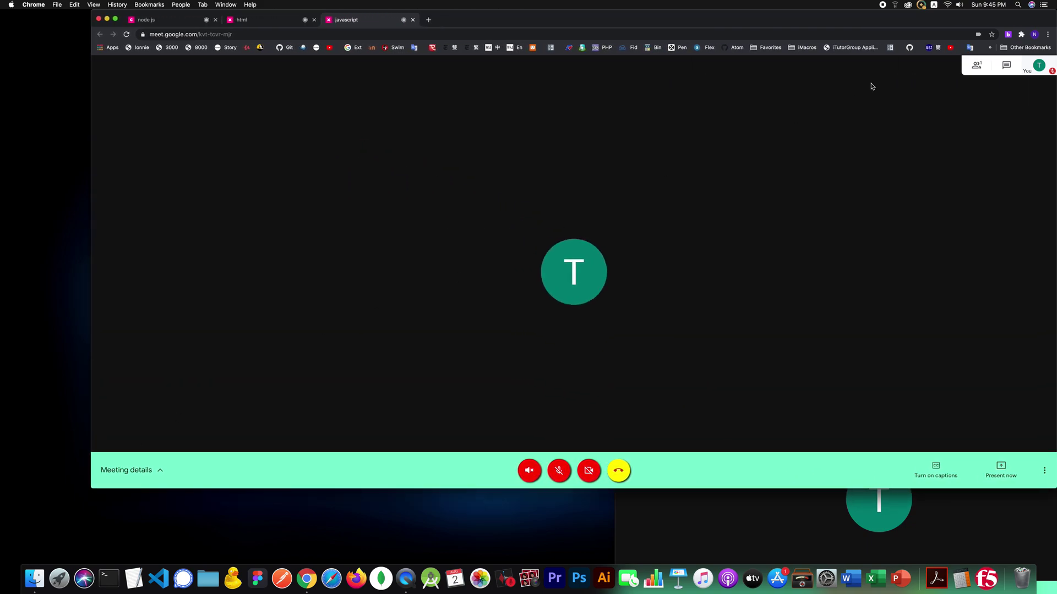
Step: Re-Tile the Main, node js, html and javascript rooms into a 2×2 grid
click(1009, 34)
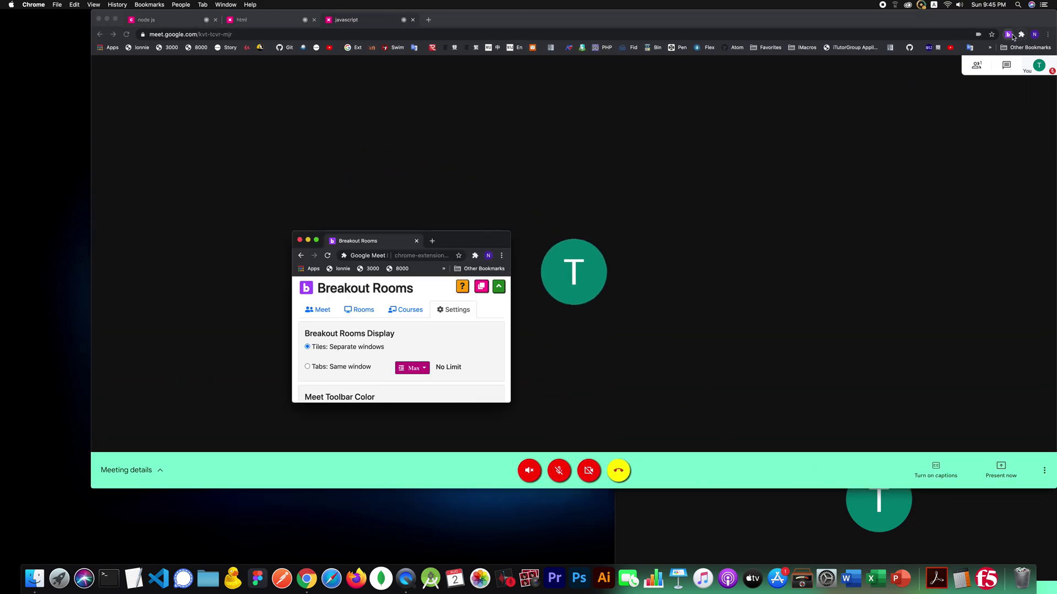
click(481, 287)
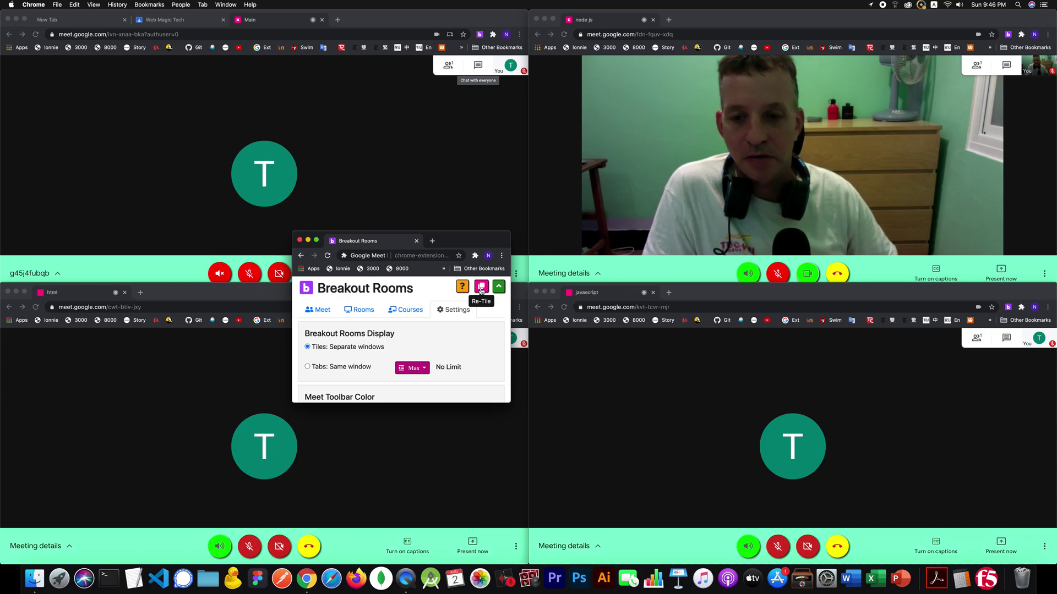
click(320, 310)
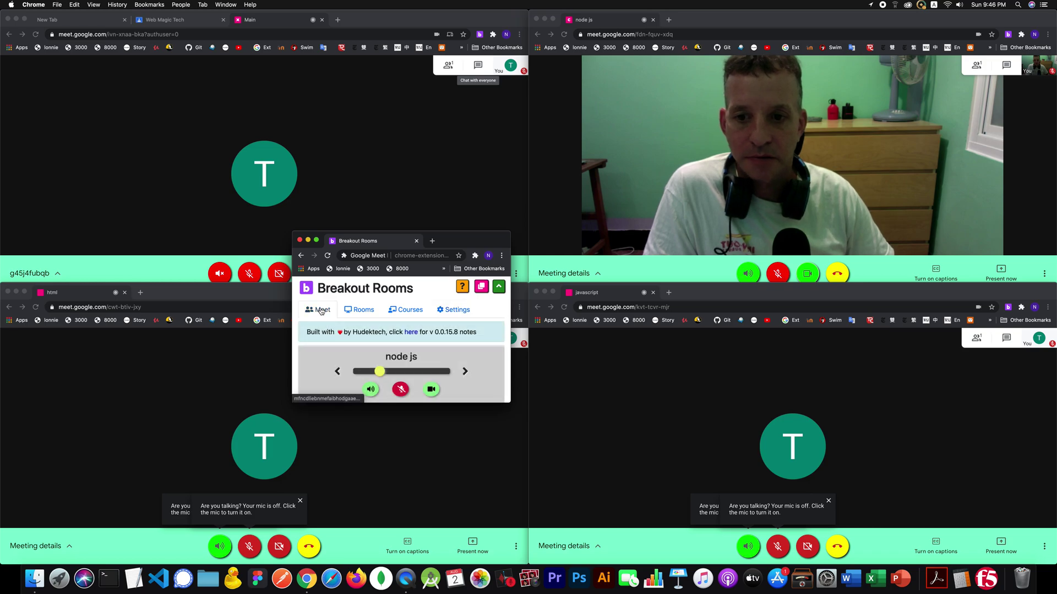
click(363, 310)
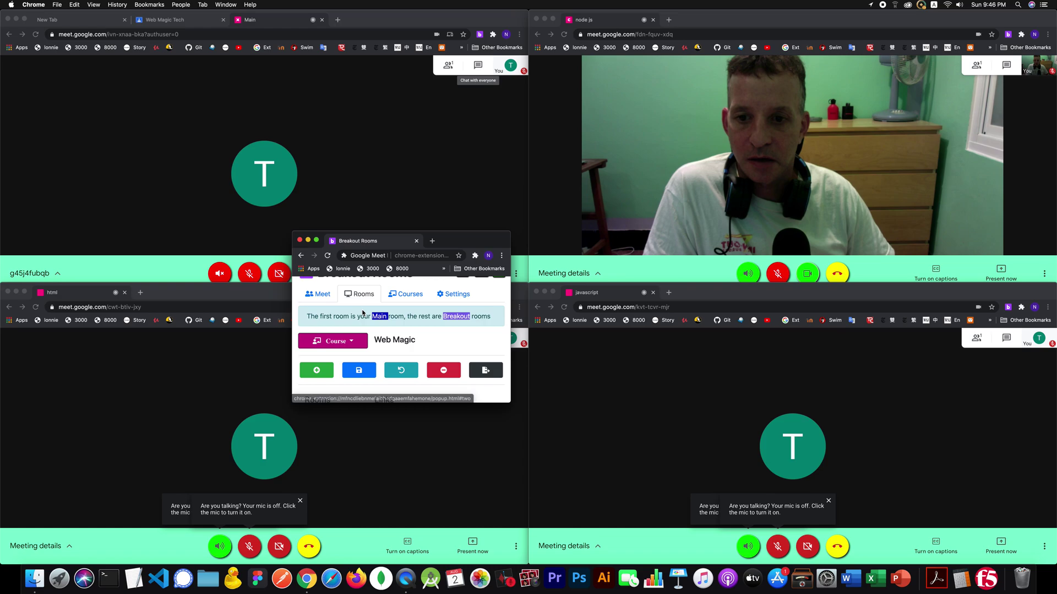
scroll(346, 313, up, 2)
scroll(370, 306, down, 3)
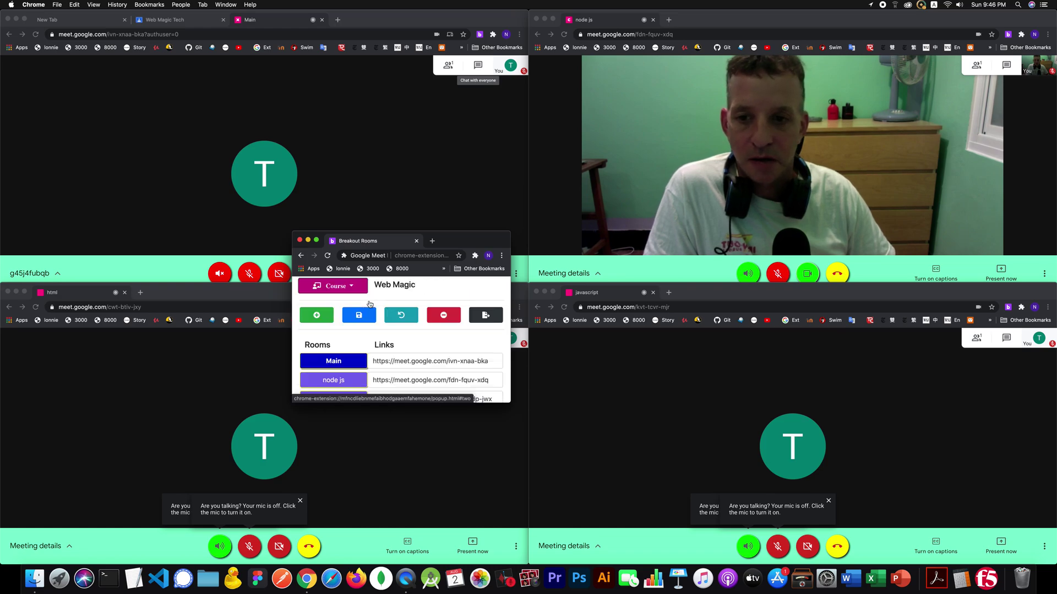
scroll(376, 372, down, 1)
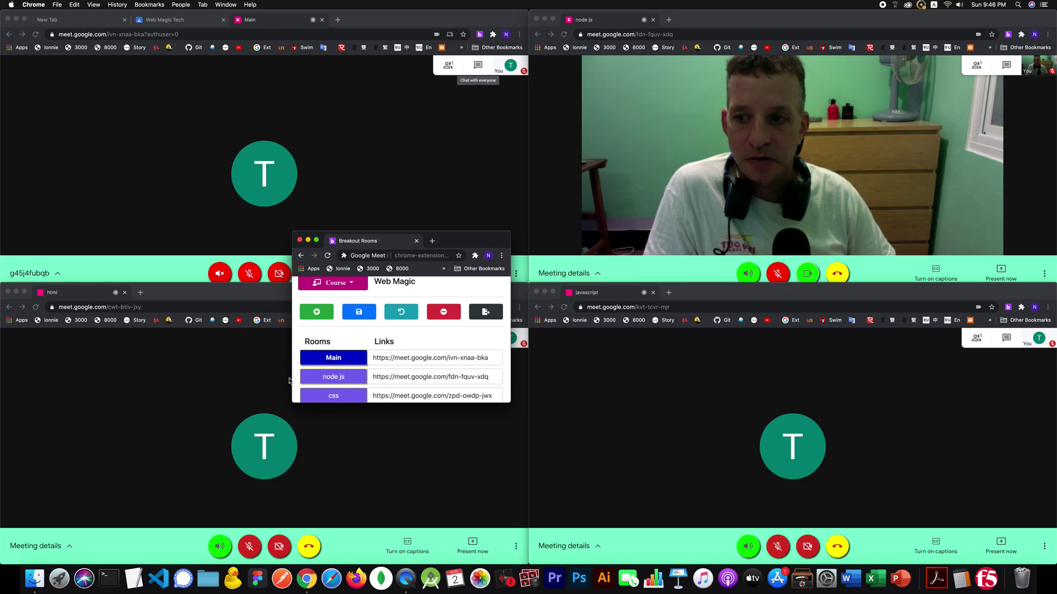
scroll(353, 380, down, 1)
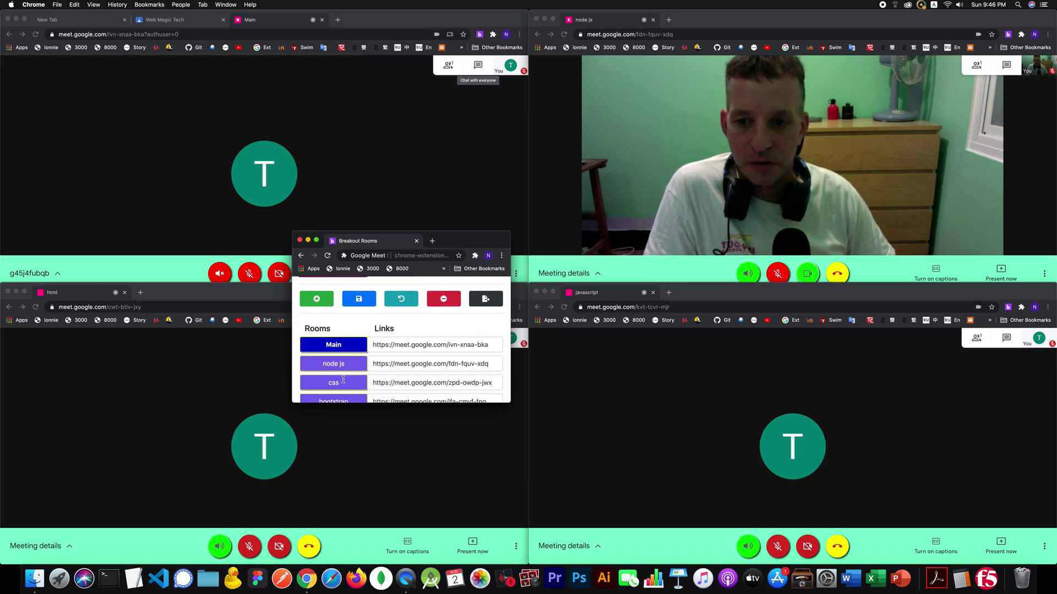
scroll(342, 382, down, 1)
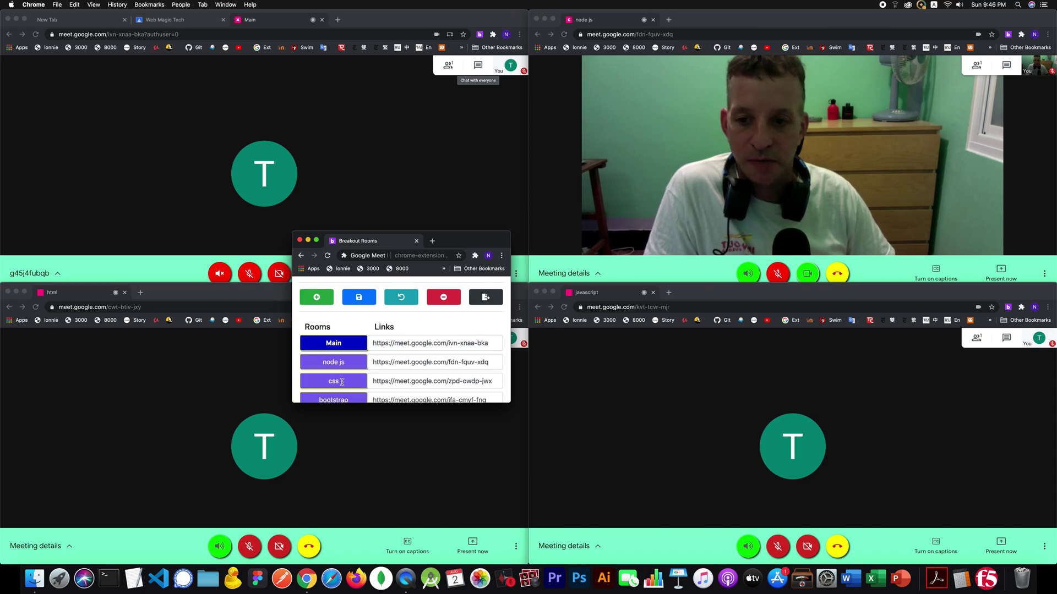
scroll(342, 382, down, 1)
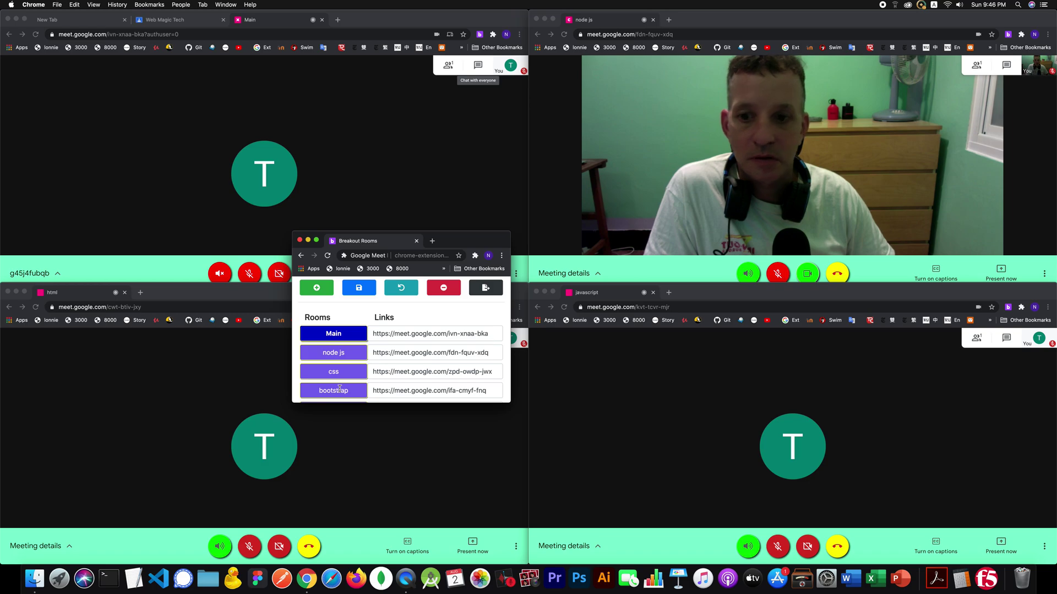
scroll(346, 379, down, 1)
scroll(344, 387, down, 3)
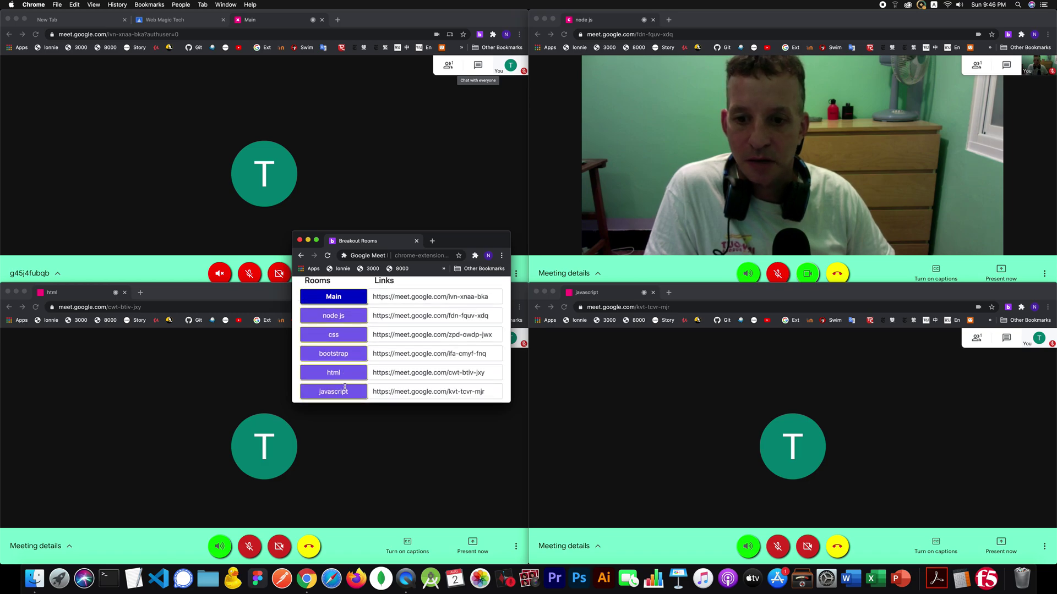
scroll(345, 387, up, 5)
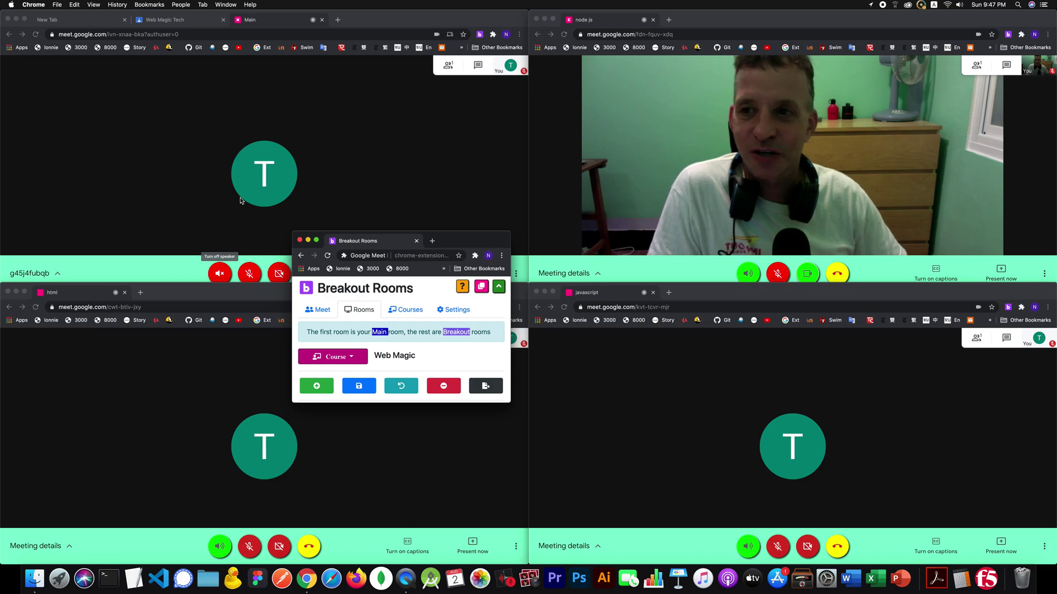
click(342, 168)
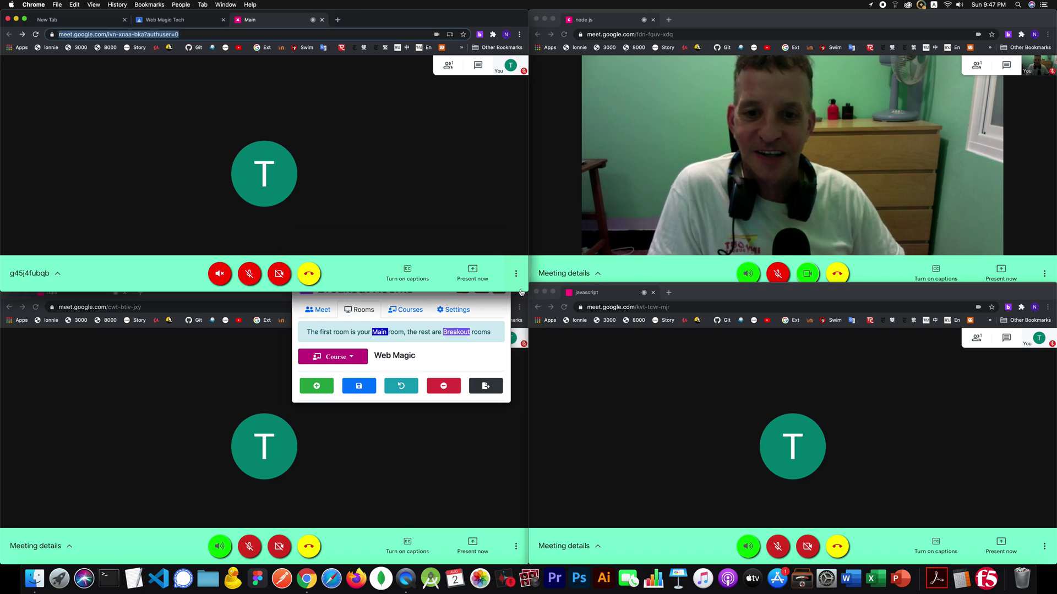
Step: Shrink and scatter the Main and javascript windows, then Re-Tile all four into the 2×2 grid
drag(525, 291, 265, 152)
click(533, 82)
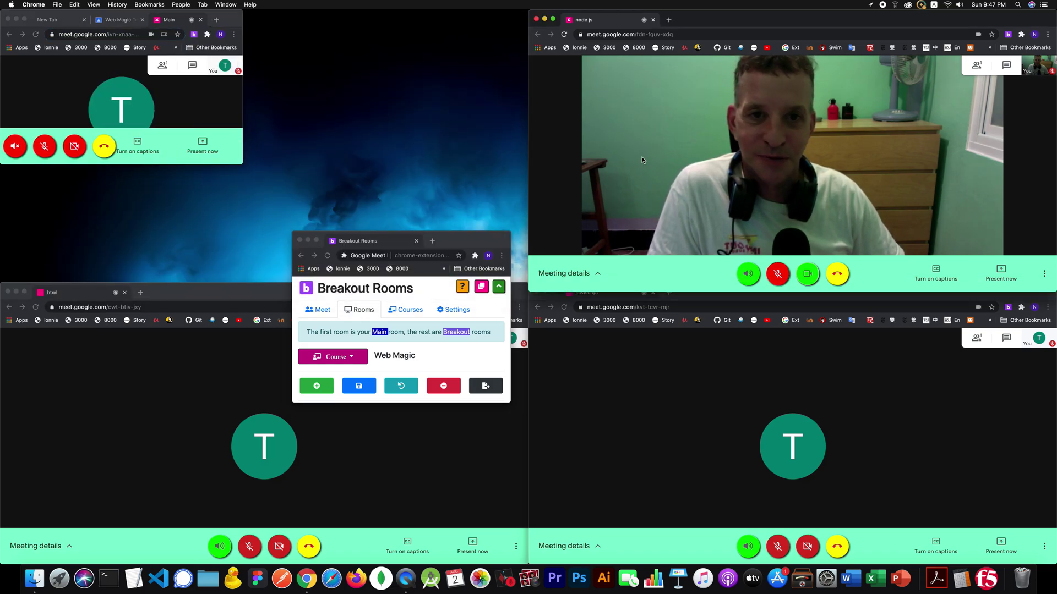
drag(228, 19, 1034, 402)
click(601, 372)
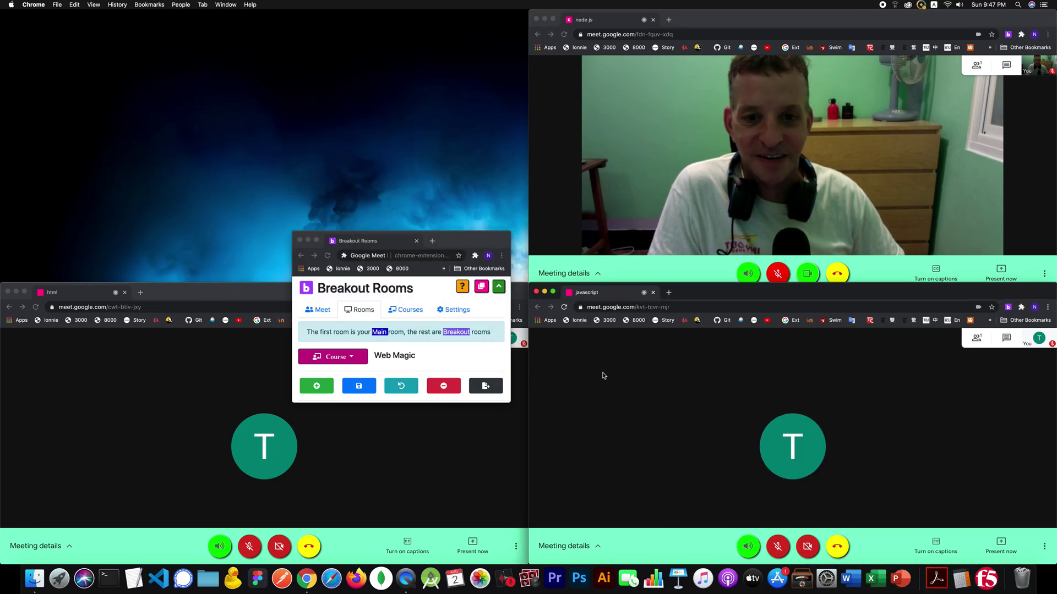
drag(533, 285, 719, 337)
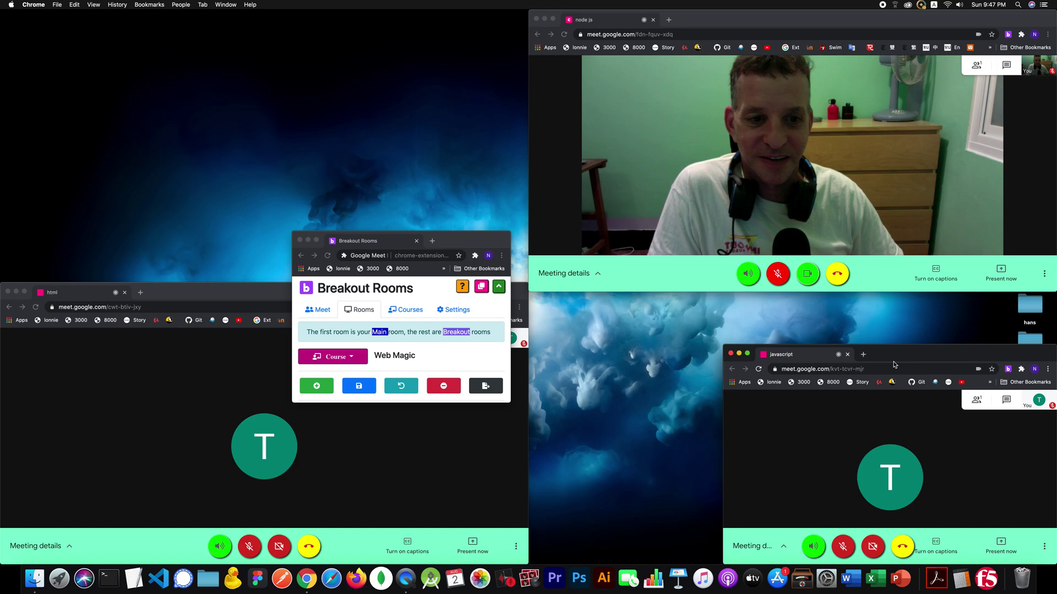
drag(928, 351, 212, 32)
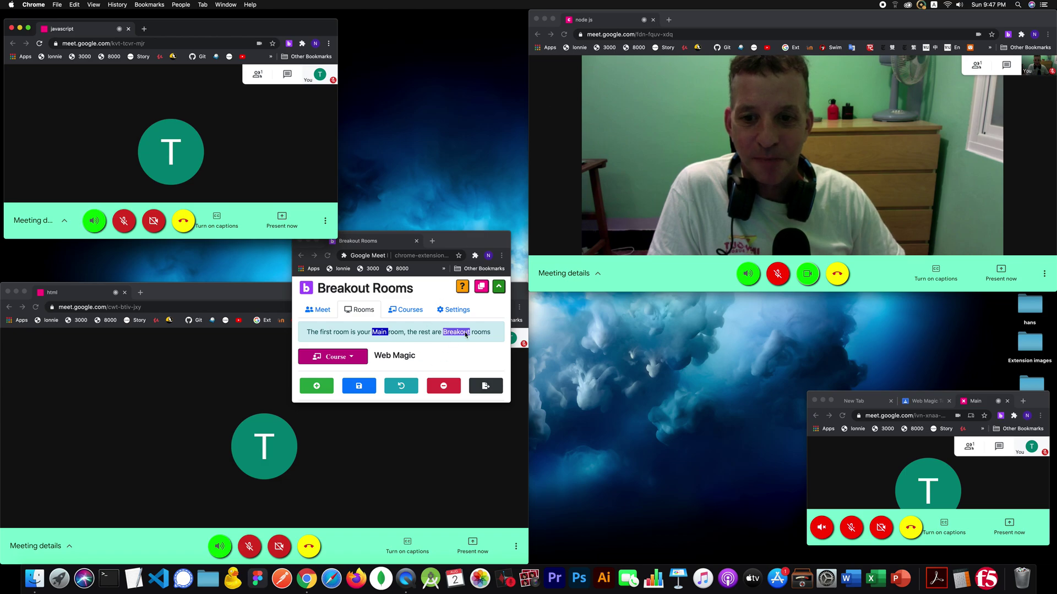
click(481, 287)
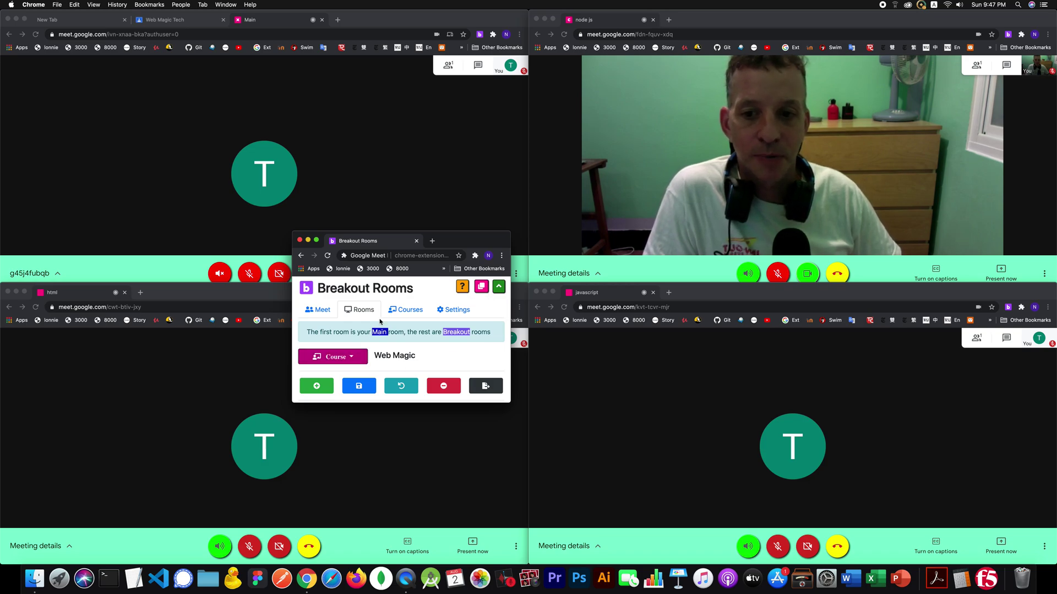
Step: Show the Meet room controls, scroll through them and highlight the 0.0.15.8 notes version text
click(326, 311)
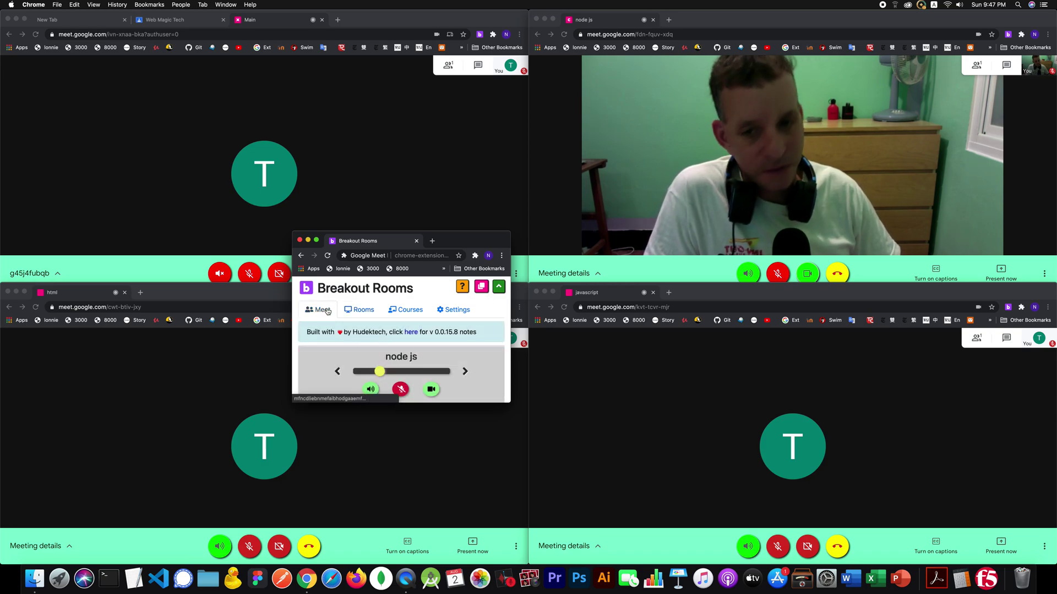
scroll(327, 311, down, 1)
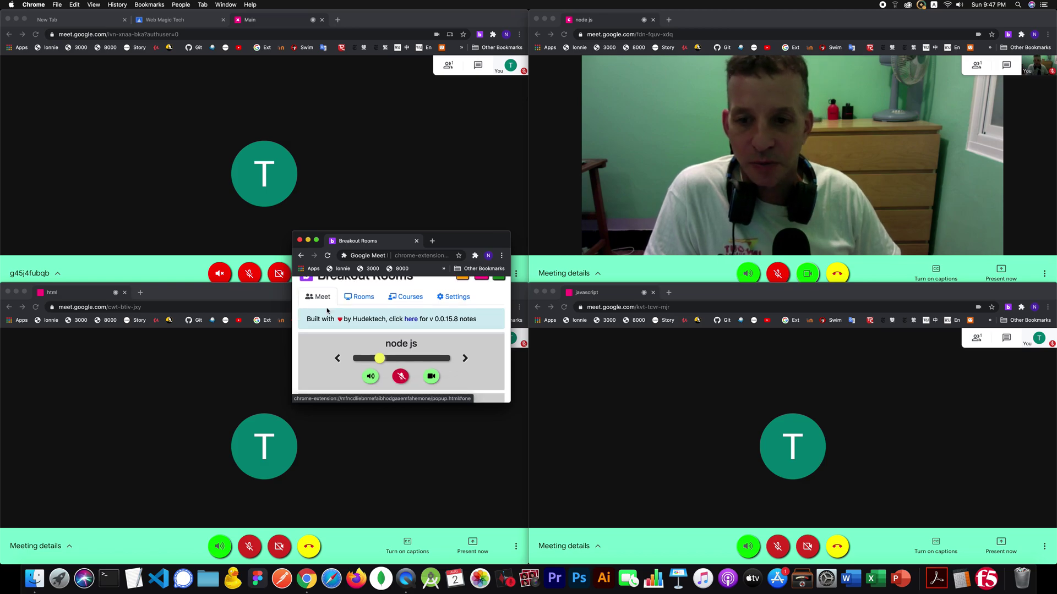
scroll(330, 315, down, 6)
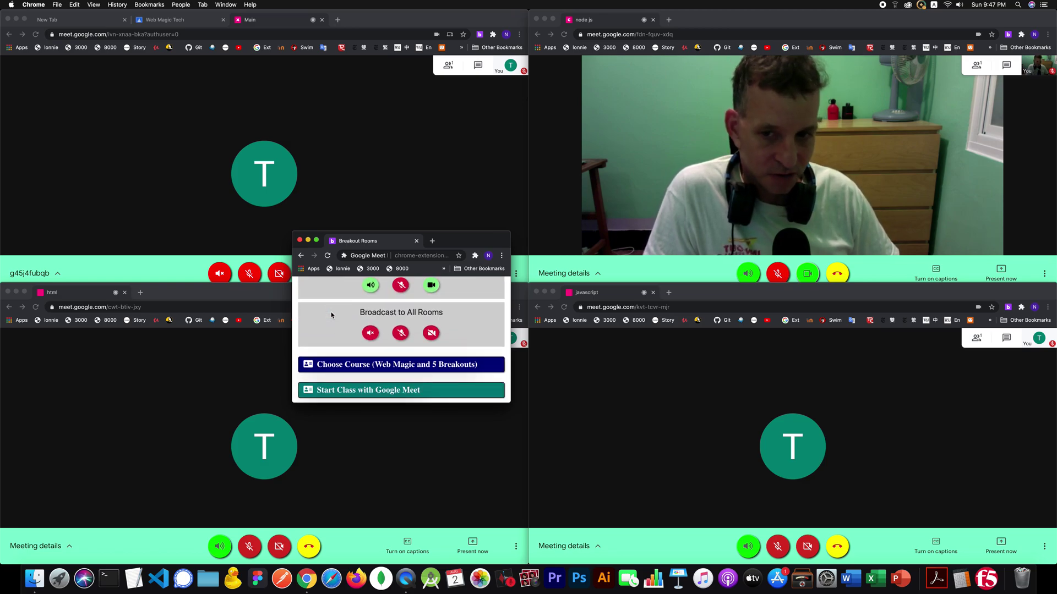
scroll(332, 316, up, 4)
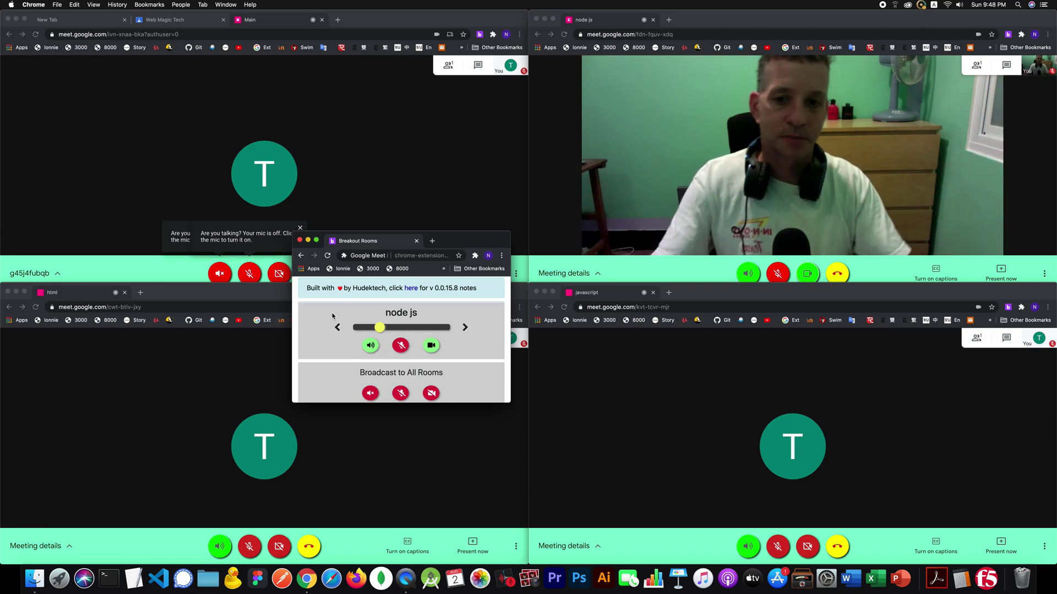
scroll(450, 321, up, 3)
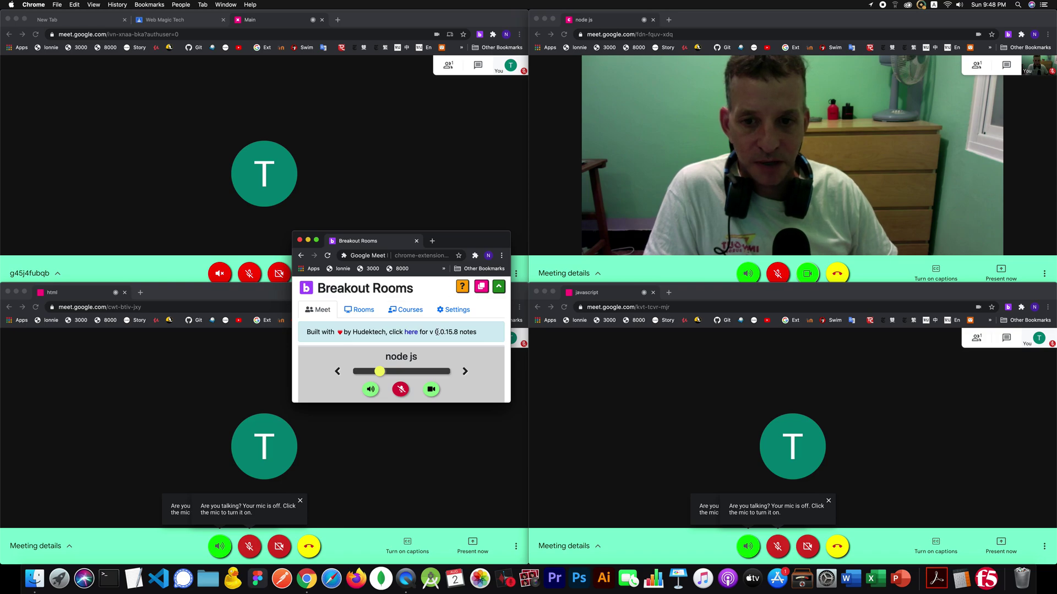
drag(475, 332, 439, 332)
click(463, 287)
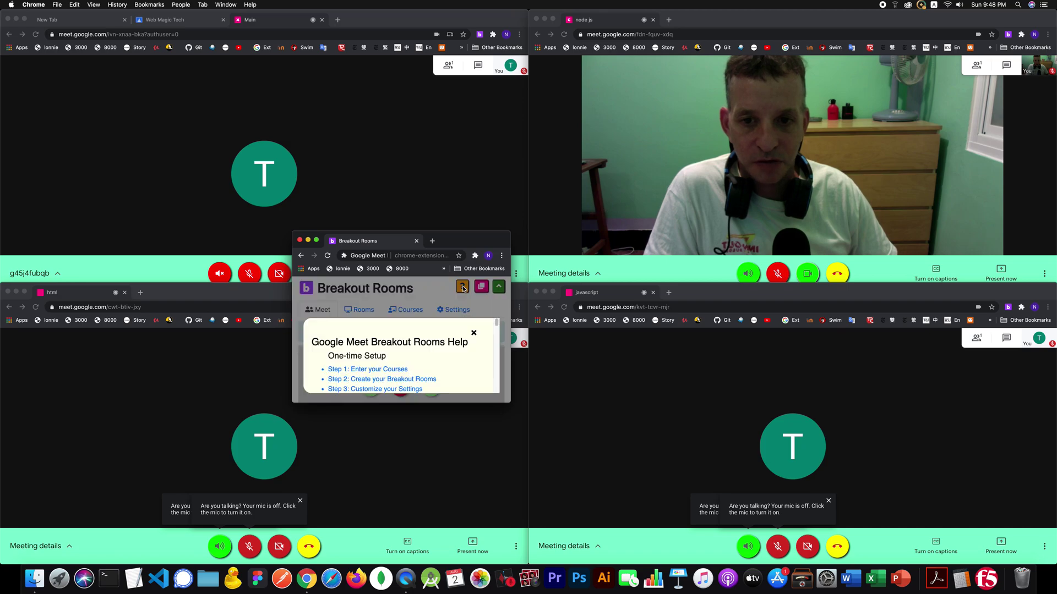
Step: Expand the control panel to full size, move it up the screen, and open the help guide
click(499, 287)
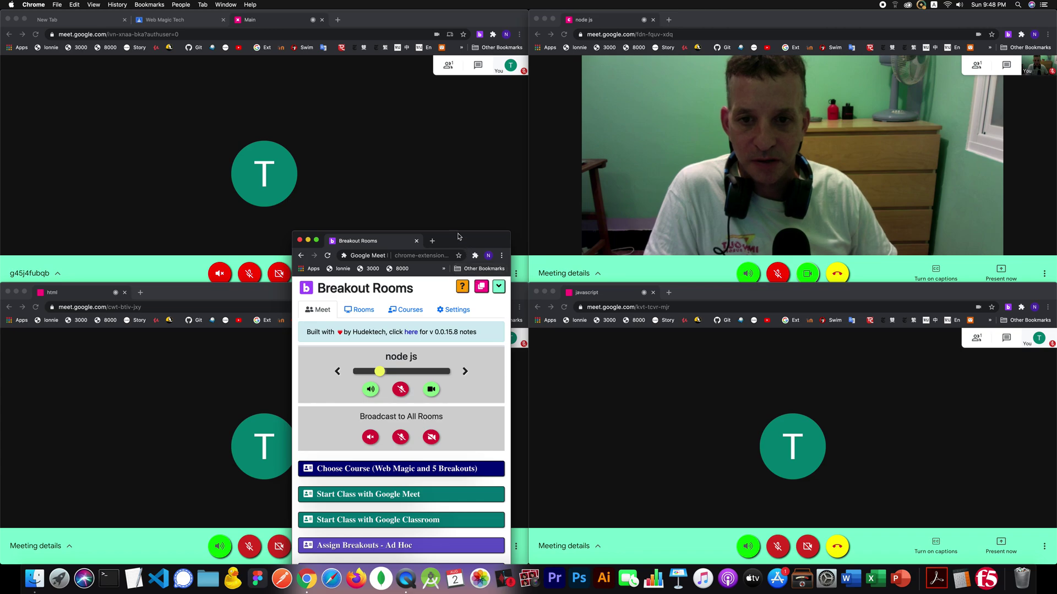
drag(466, 245, 484, 120)
click(479, 170)
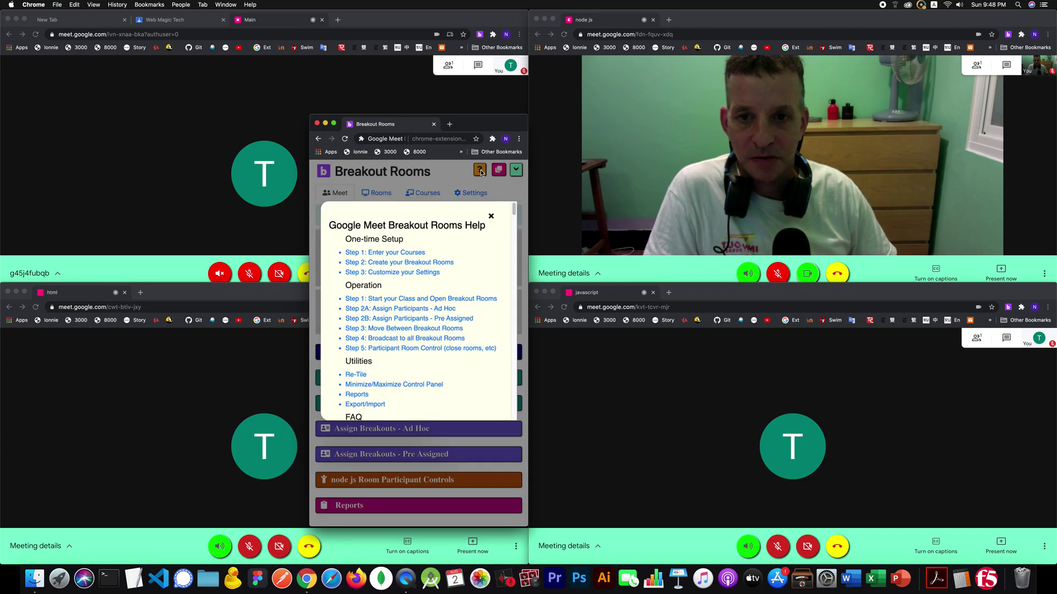
Step: Browse the help's Re-Tile and Minimize/Maximize Control Panel sections, then close and reopen the guide
scroll(366, 289, down, 5)
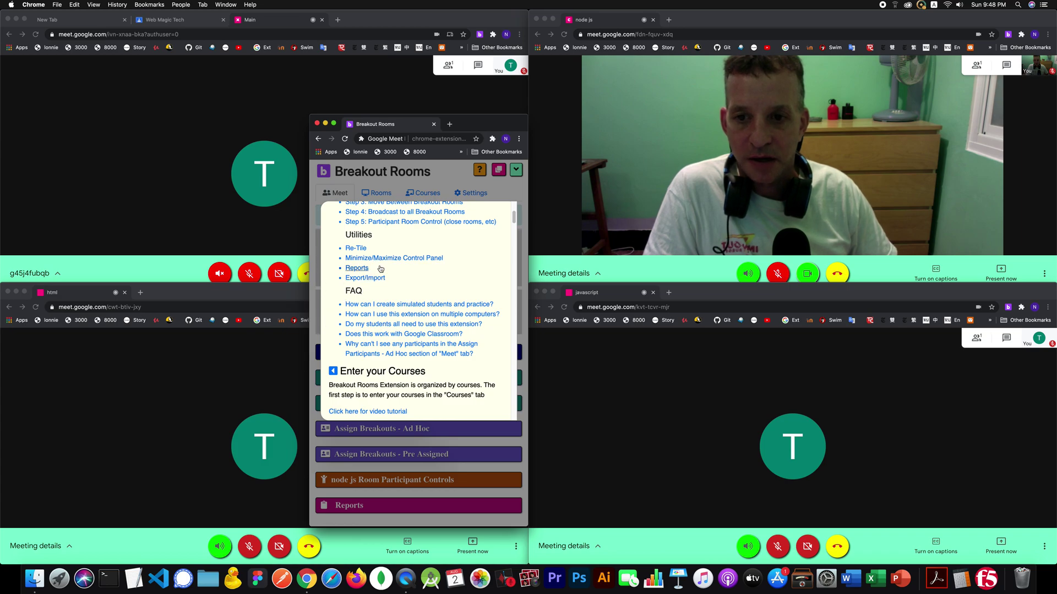
click(355, 248)
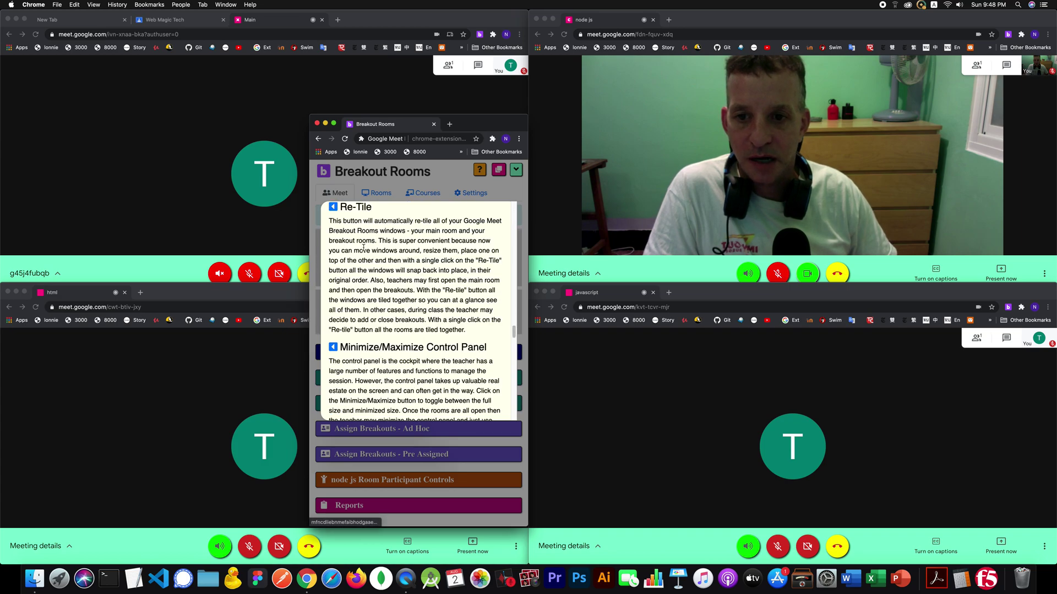
click(333, 206)
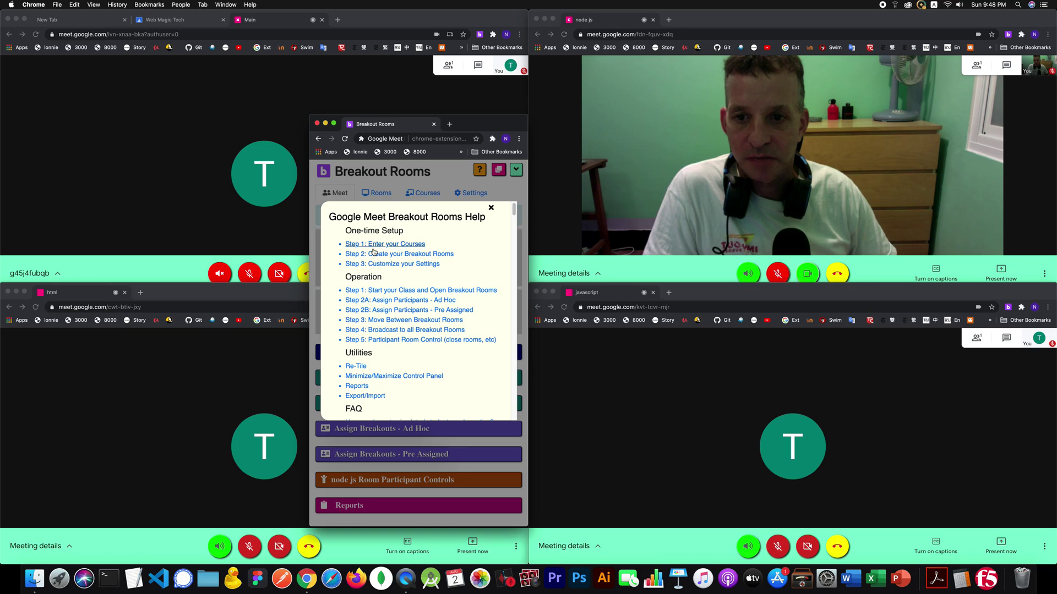
click(366, 377)
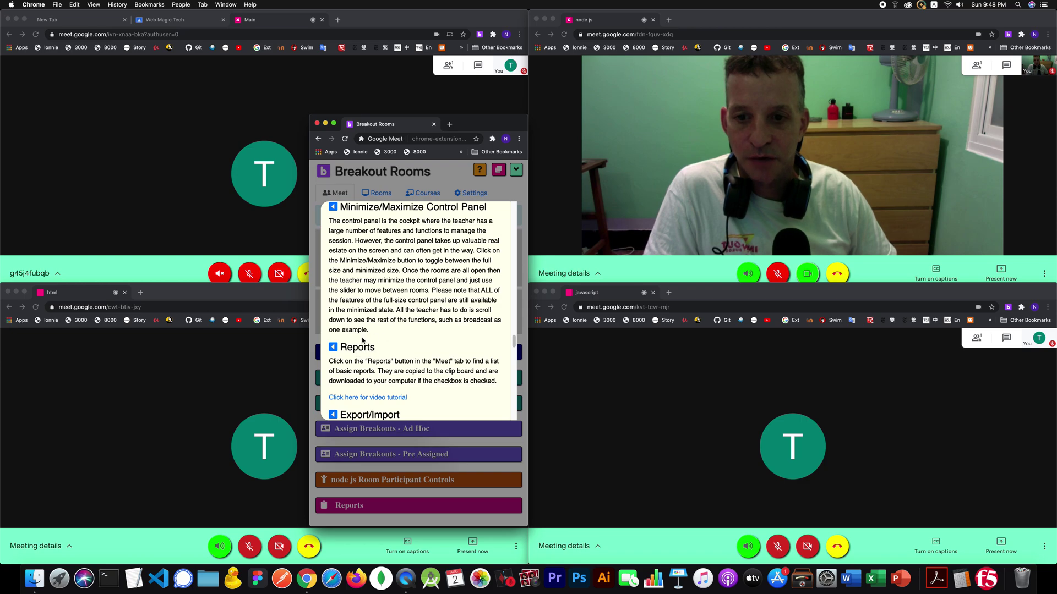
scroll(363, 341, up, 5)
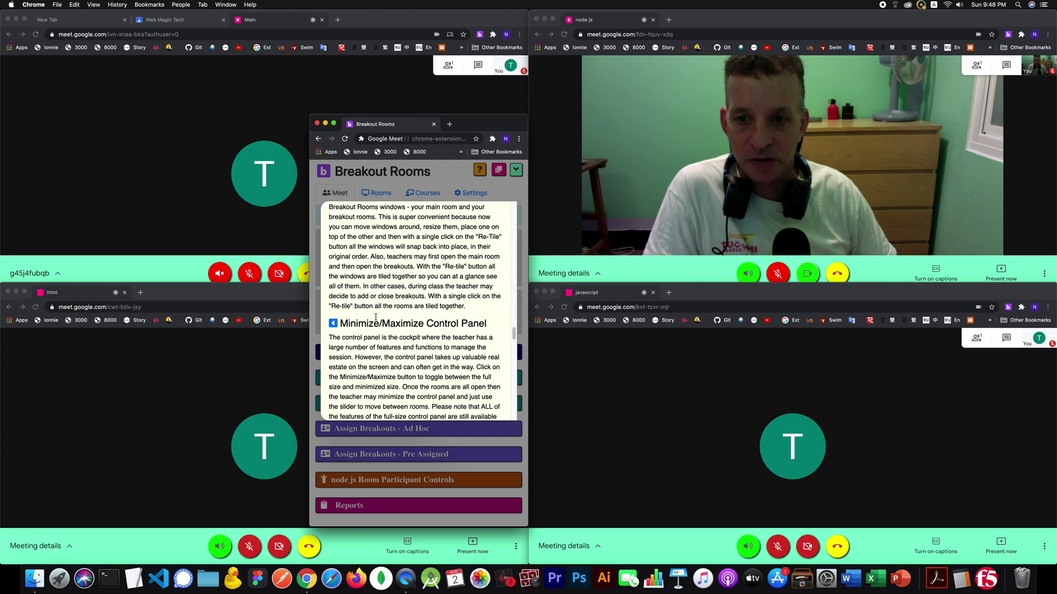
click(454, 173)
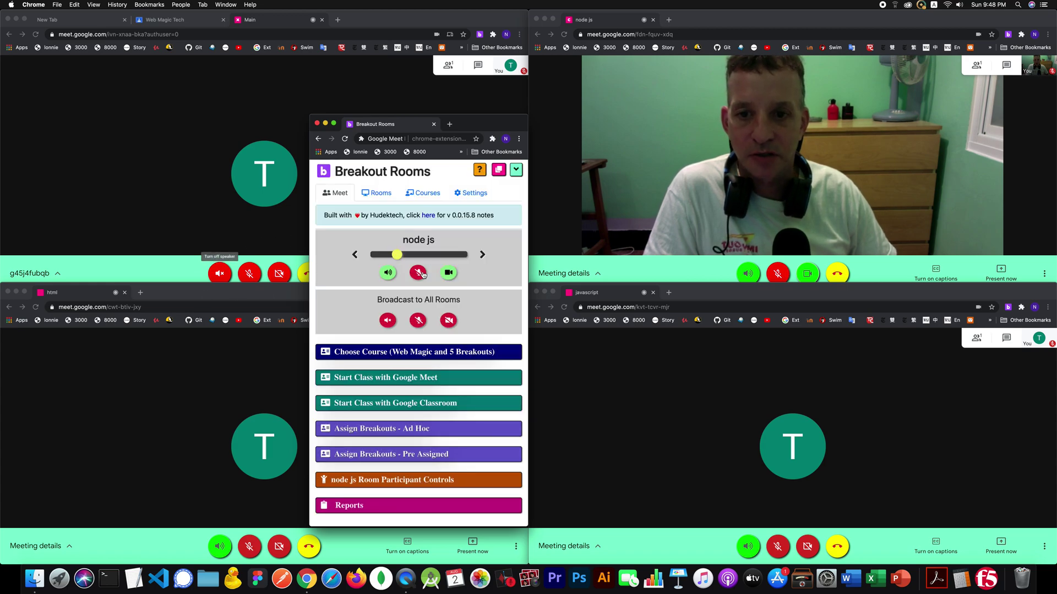
click(477, 174)
scroll(409, 264, up, 10)
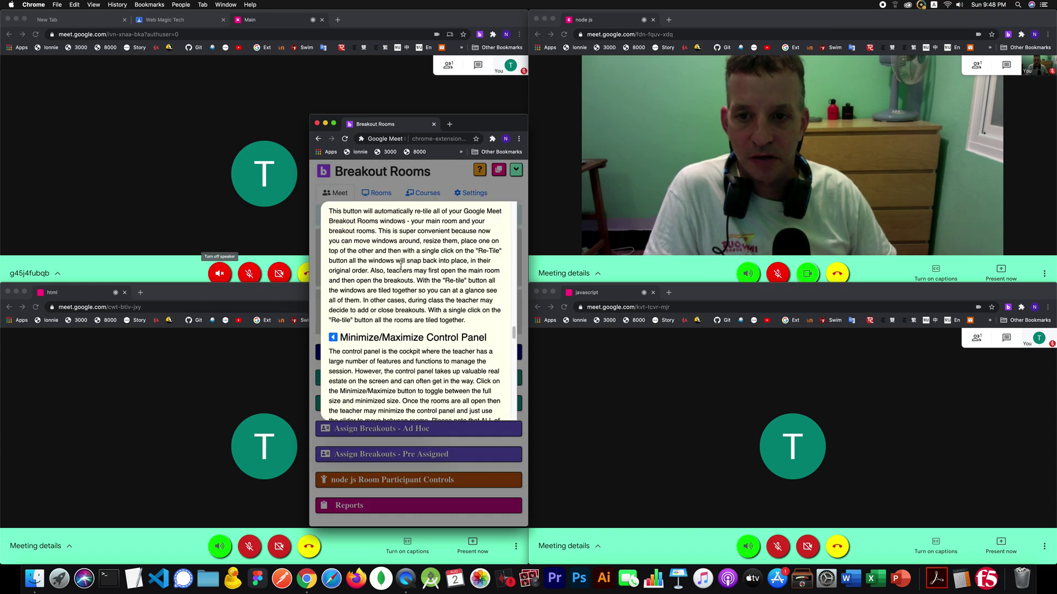
scroll(409, 299, down, 4)
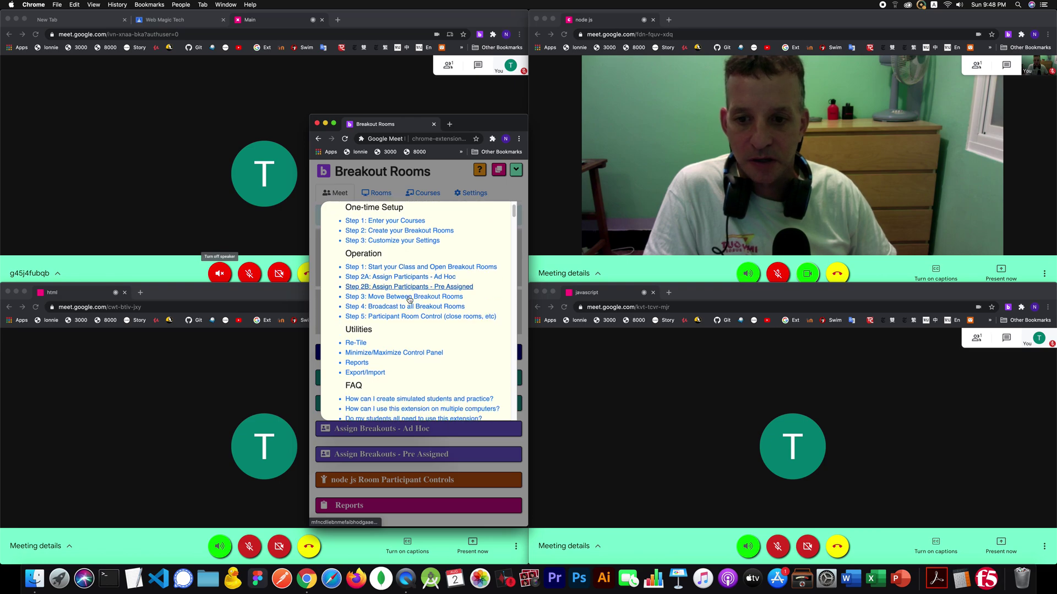